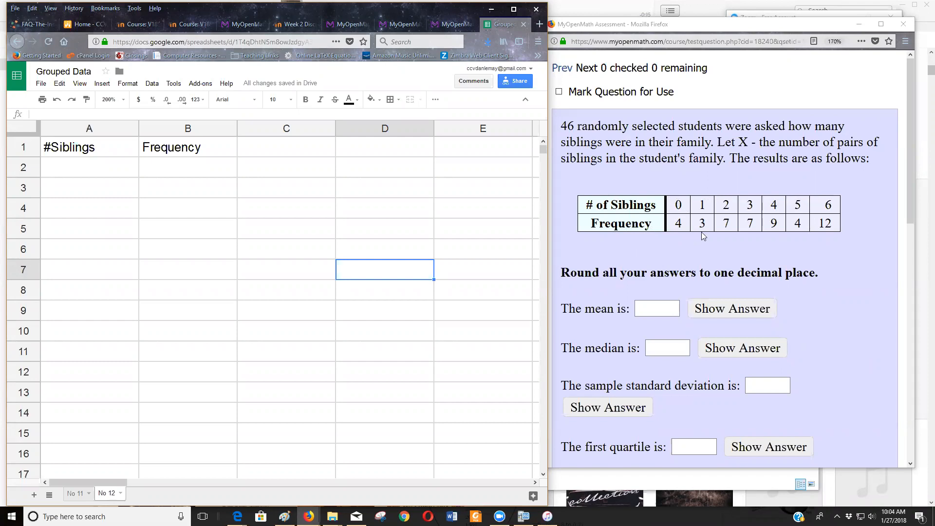
# Copy the siblings frequency table from the assessment question into the spreadsheet, starting at cell C4.
pyautogui.scroll(-8, 702, 243)
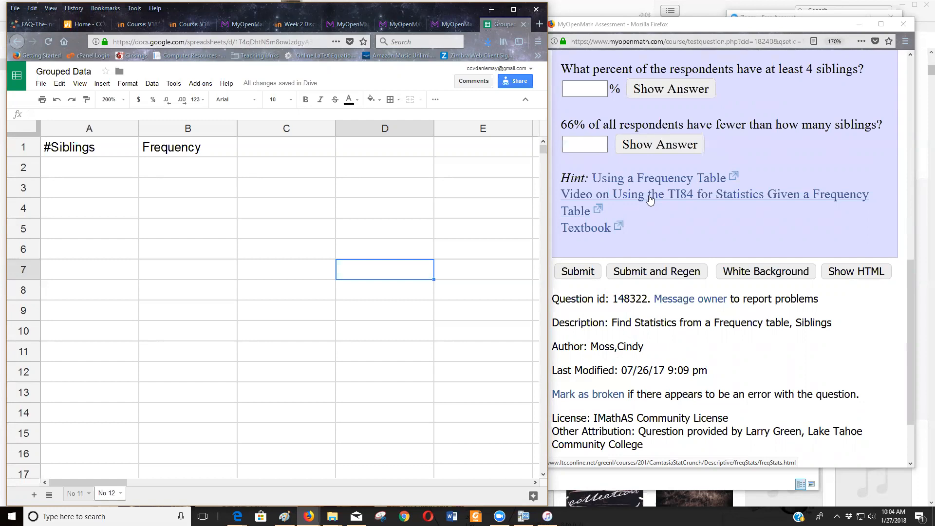
pyautogui.scroll(5, 709, 188)
pyautogui.scroll(3, 706, 199)
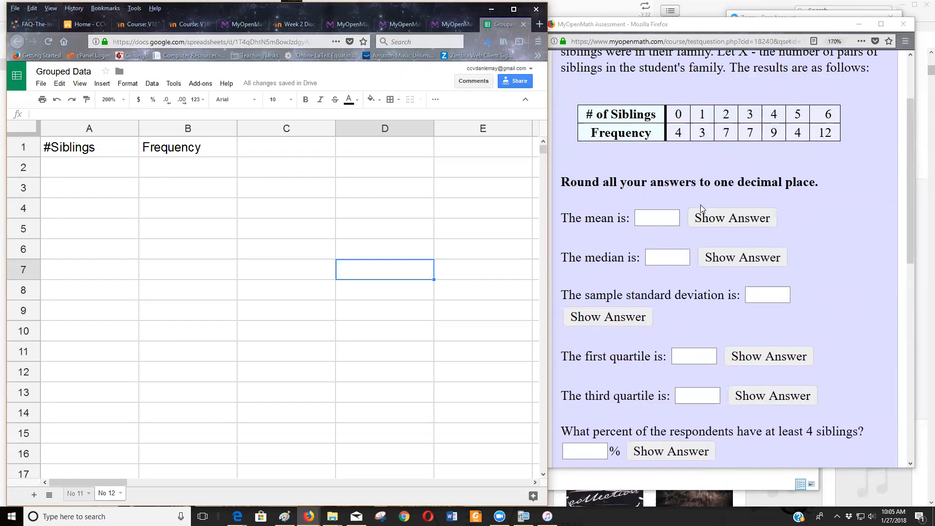
pyautogui.scroll(2, 701, 207)
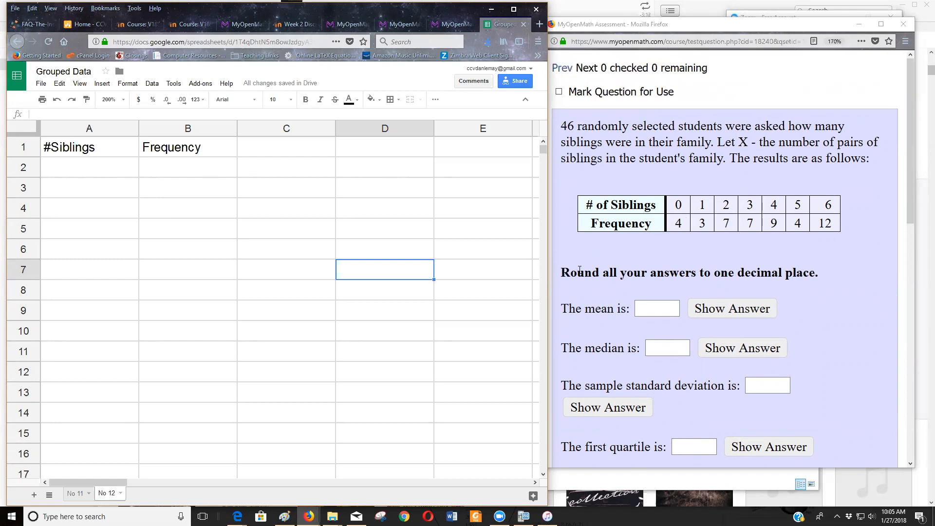
pyautogui.click(594, 203)
pyautogui.moveTo(594, 203); pyautogui.dragTo(829, 222)
pyautogui.hotkey('ctrl', 'c')
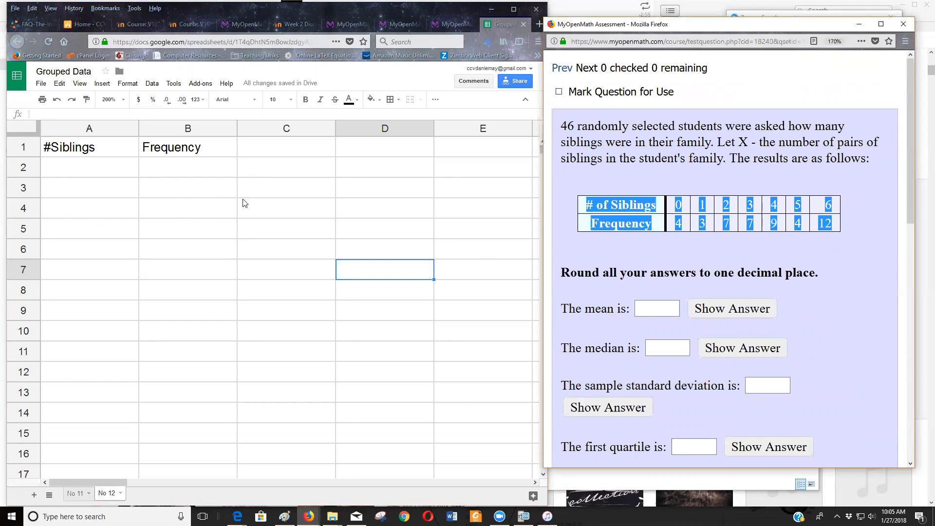
pyautogui.click(253, 214)
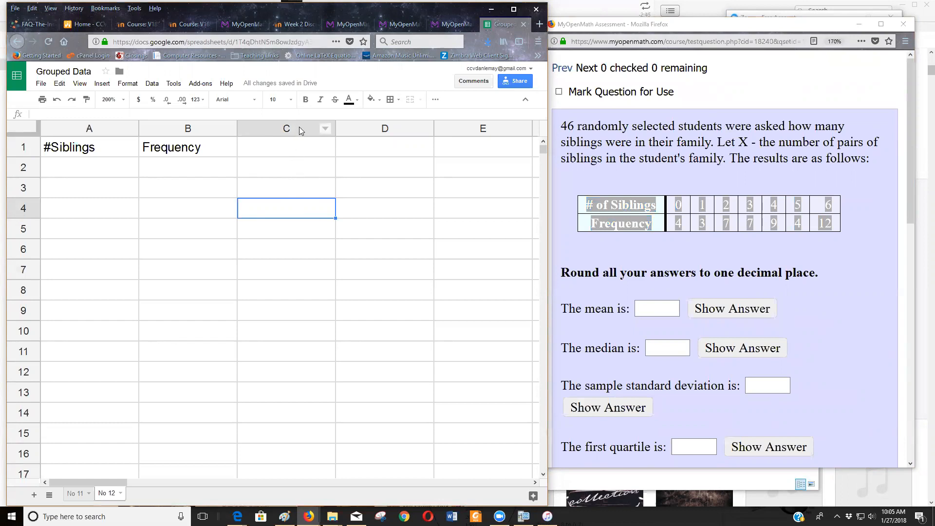
pyautogui.hotkey('ctrl', 'v')
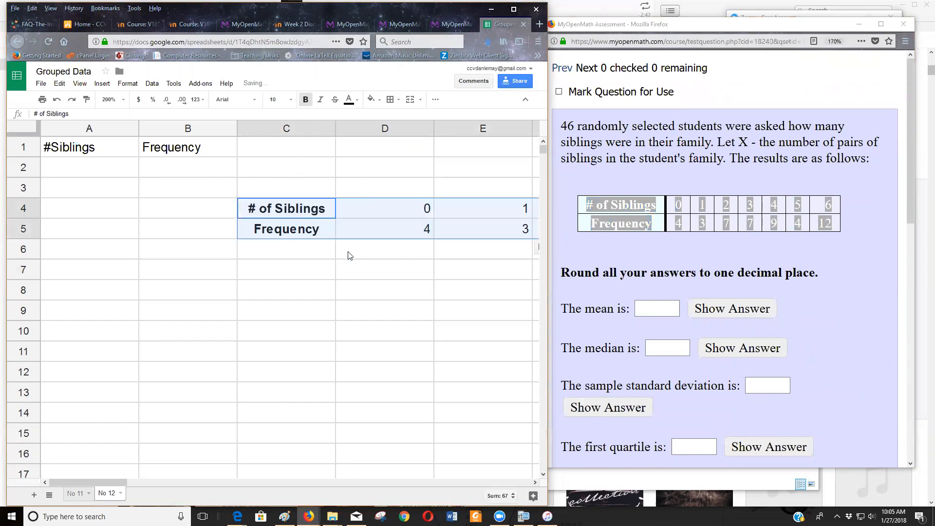
pyautogui.click(713, 252)
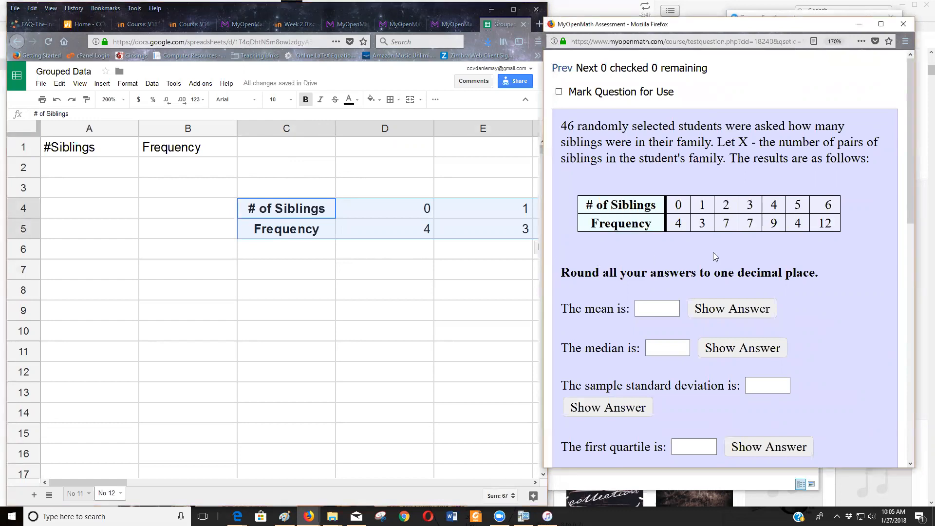
# Widen the spreadsheet window, copy the whole horizontal siblings table, and paste it transposed at cell A1.
pyautogui.click(509, 306)
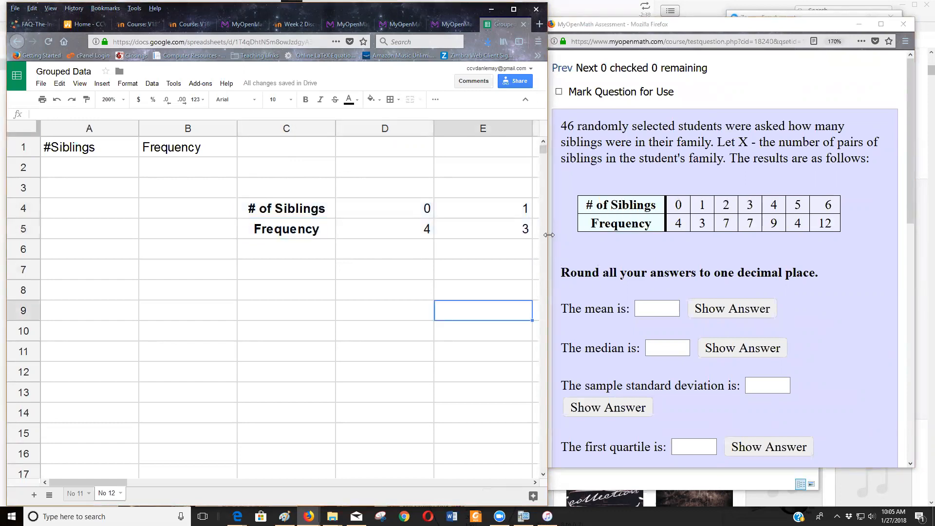
pyautogui.moveTo(549, 235); pyautogui.dragTo(878, 235)
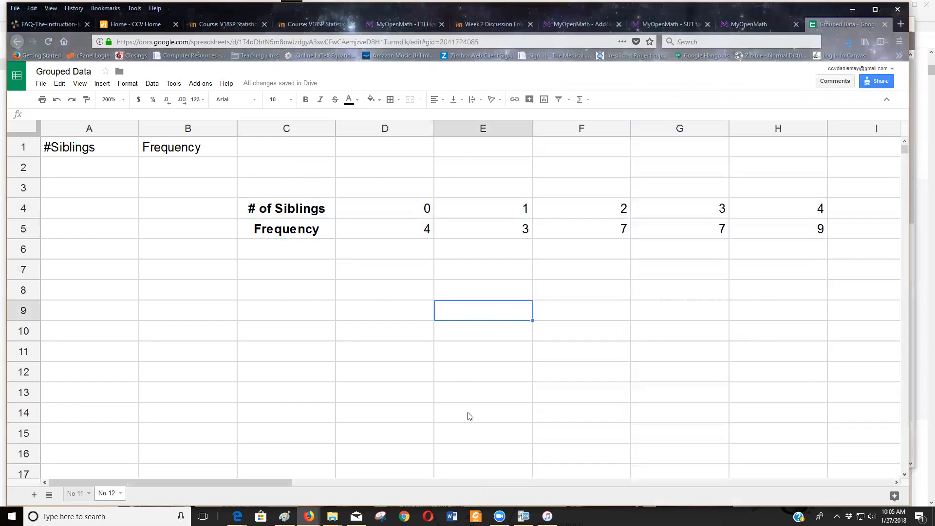
pyautogui.moveTo(259, 481); pyautogui.dragTo(372, 497)
pyautogui.moveTo(674, 239); pyautogui.dragTo(283, 213)
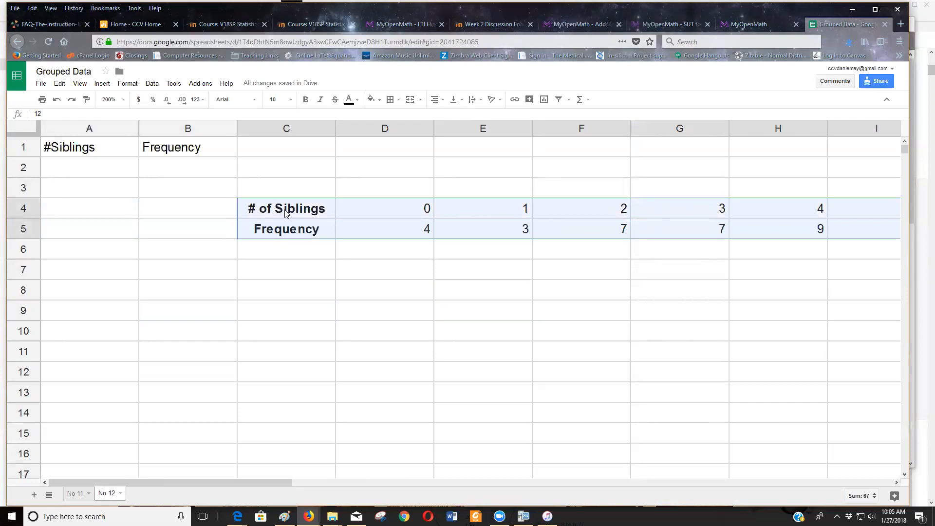
pyautogui.hotkey('ctrl', 'c')
pyautogui.click(92, 151)
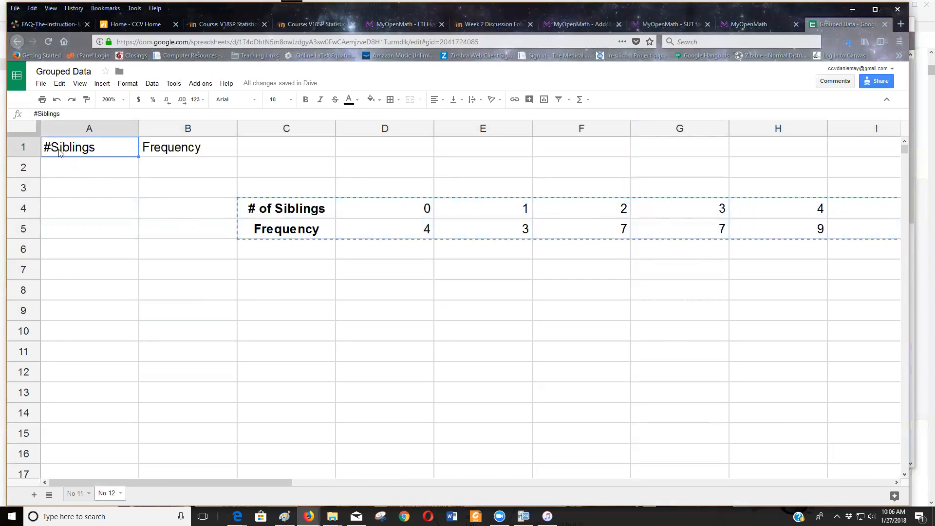
pyautogui.click(59, 83)
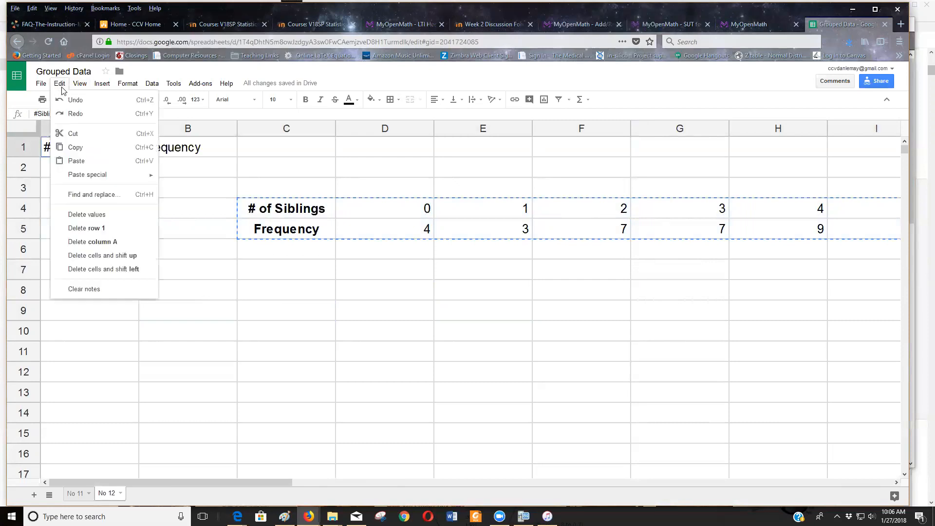
pyautogui.moveTo(90, 177)
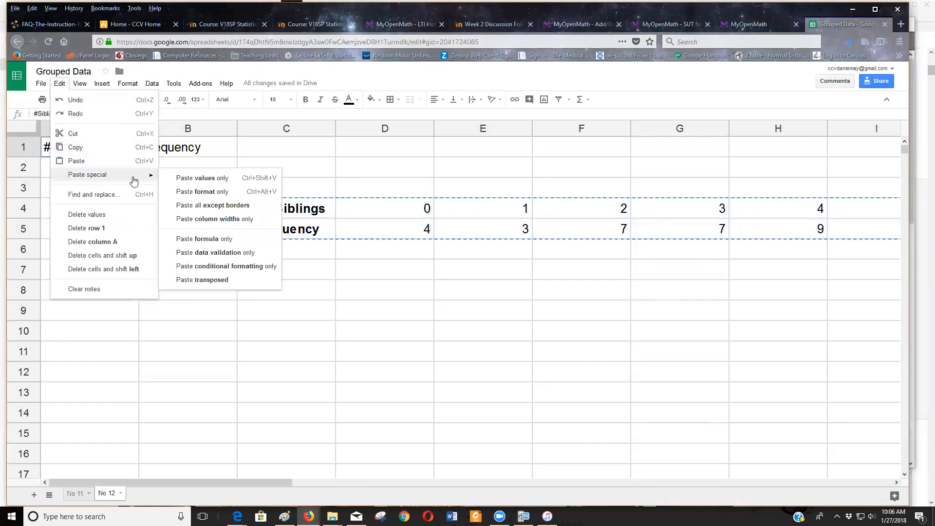
pyautogui.click(228, 282)
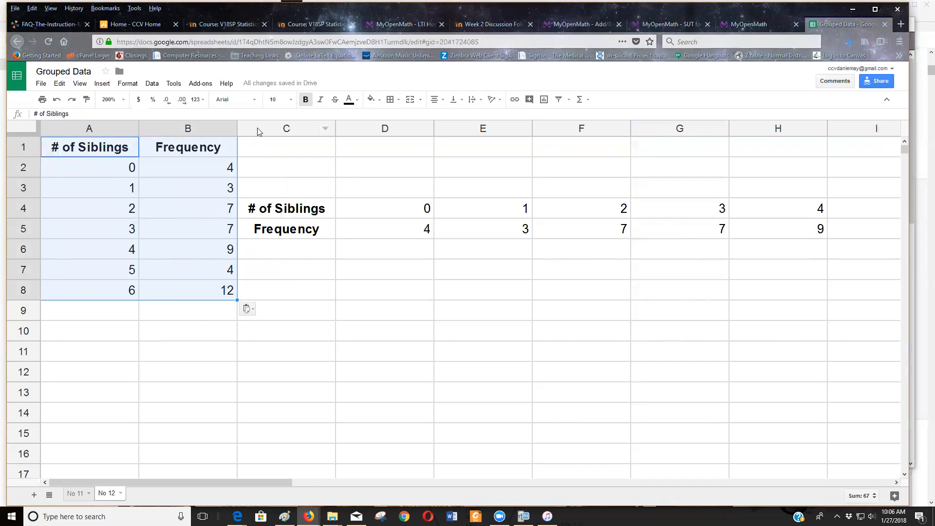
# Clear columns C through K and narrow the spreadsheet window to uncover the question beside it.
pyautogui.click(306, 128)
pyautogui.moveTo(305, 128); pyautogui.dragTo(909, 183)
pyautogui.press('Delete')
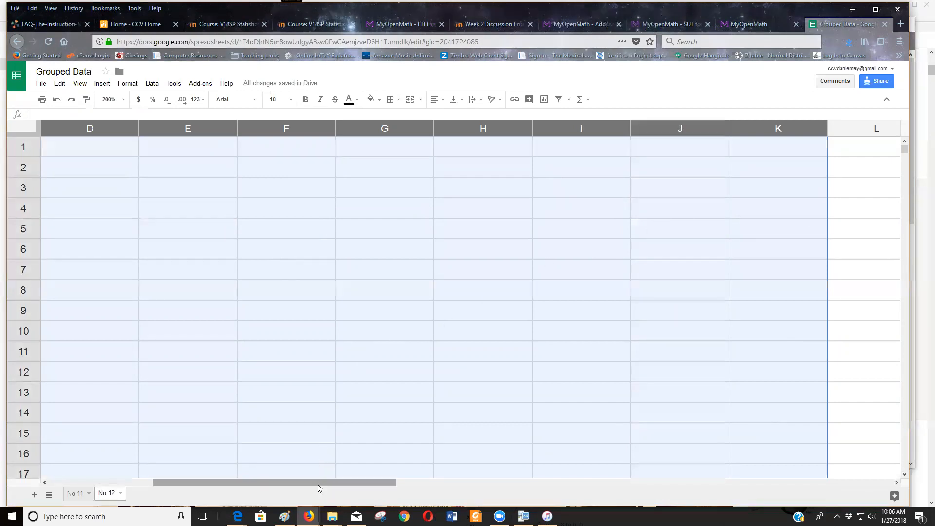
pyautogui.moveTo(273, 483); pyautogui.dragTo(161, 481)
pyautogui.click(228, 392)
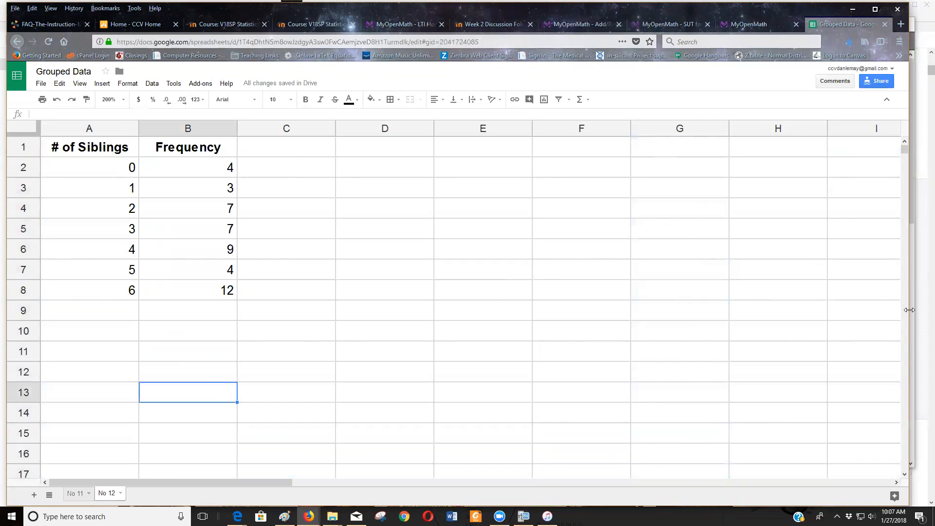
pyautogui.moveTo(909, 310); pyautogui.dragTo(539, 312)
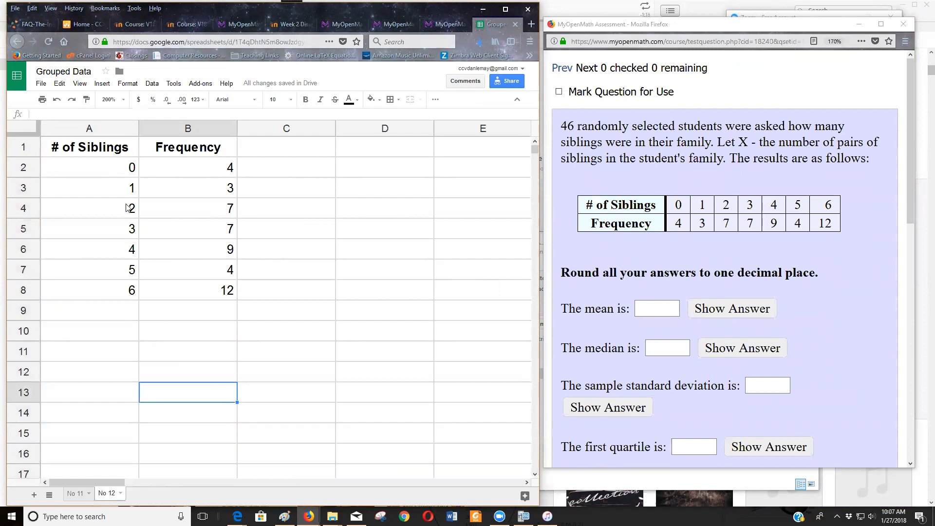
# List individual data values in B10 to B16: four zeros followed by three ones.
pyautogui.click(158, 334)
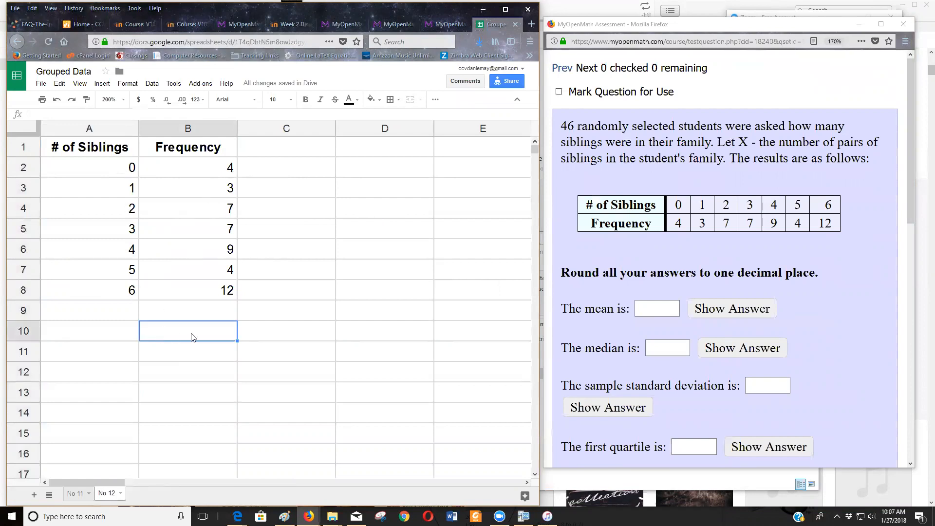
pyautogui.write('0')
pyautogui.press('Return')
pyautogui.write('0')
pyautogui.press('Return')
pyautogui.write('0')
pyautogui.press('Return')
pyautogui.write('0')
pyautogui.press('Return')
pyautogui.write('1')
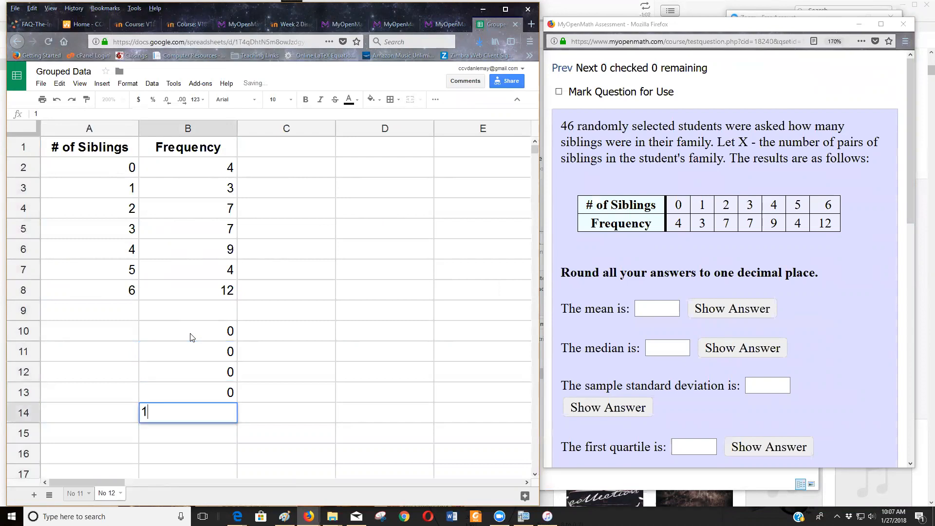
pyautogui.press('Return')
pyautogui.write('1')
pyautogui.press('Return')
pyautogui.write('1')
pyautogui.press('Return')
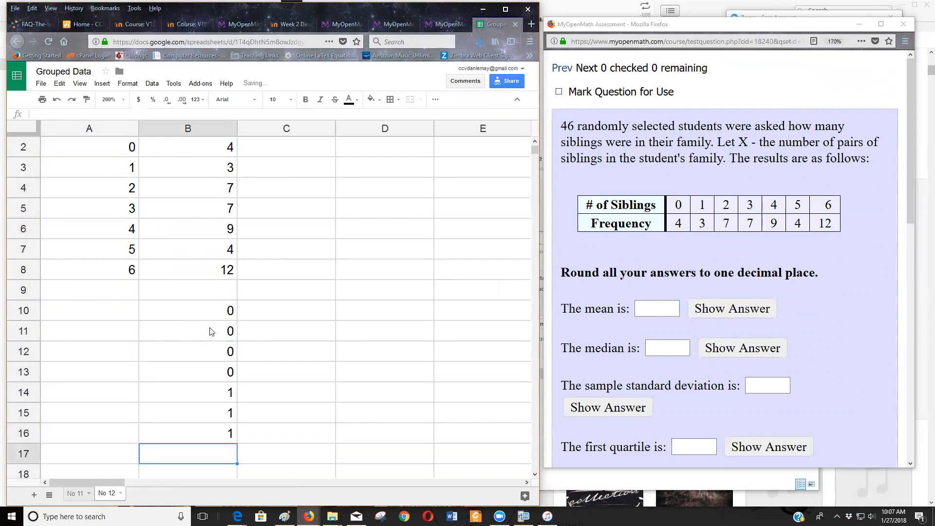
# Clear the individual data values listed below the frequency table in column B.
pyautogui.moveTo(218, 317); pyautogui.dragTo(230, 451)
pyautogui.press('Delete')
pyautogui.click(300, 449)
pyautogui.scroll(1, 328, 375)
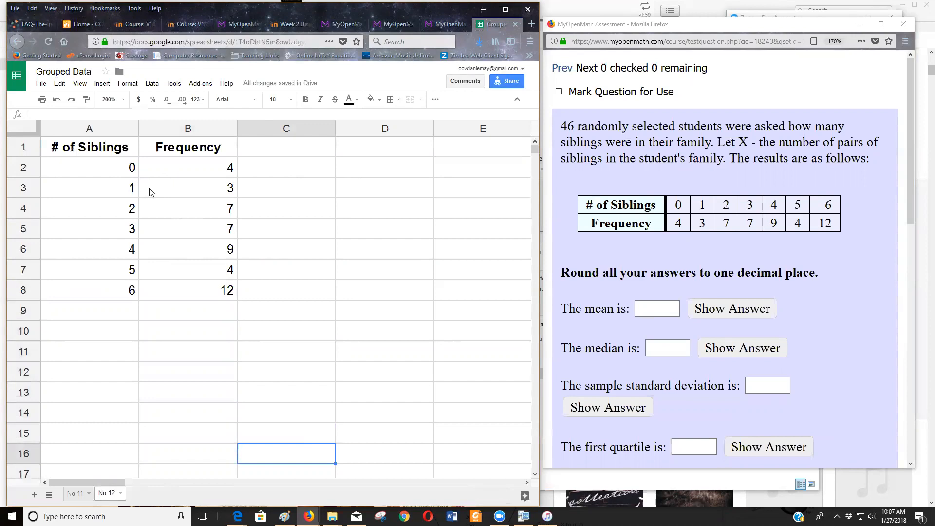
# Add the column header "Product" in cell C1.
pyautogui.click(307, 157)
pyautogui.write('Product')
pyautogui.press('Return')
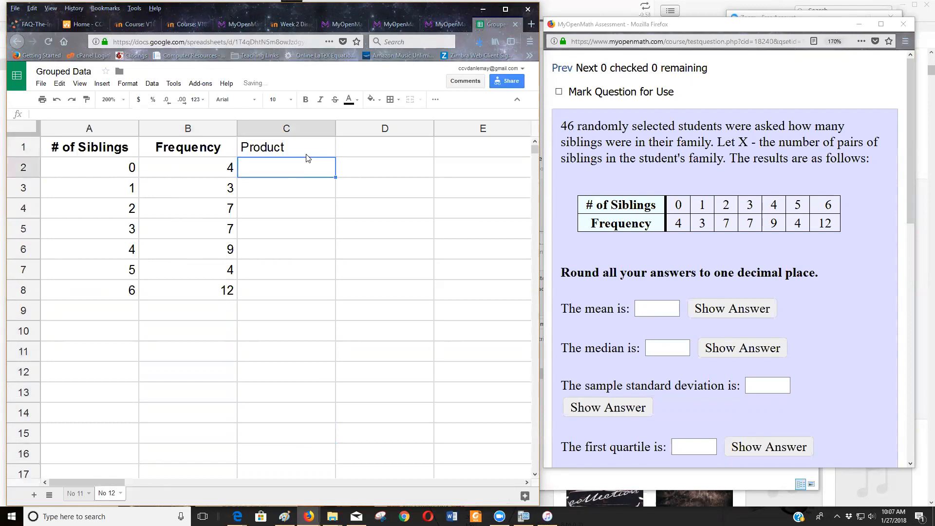
# Enter the formula =A2*B2 in cell C2 to multiply the number of siblings by its frequency.
pyautogui.write('=')
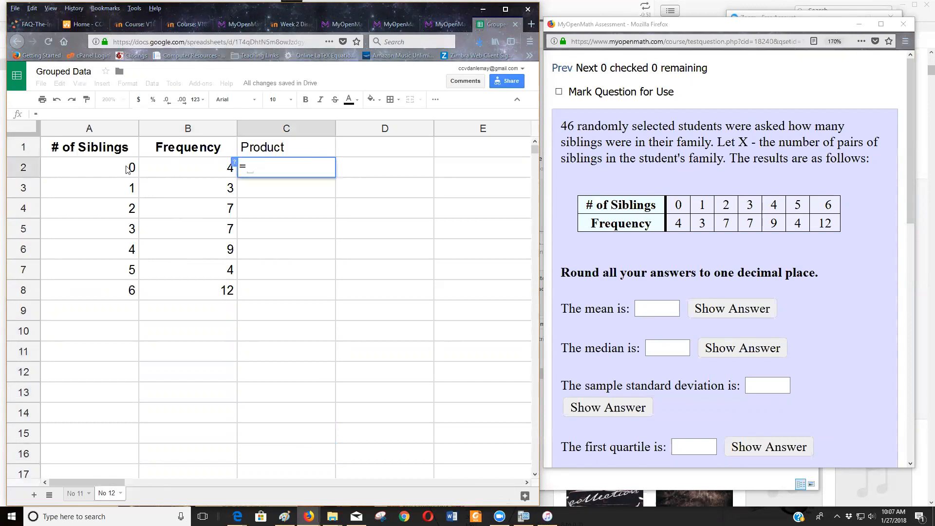
pyautogui.click(127, 169)
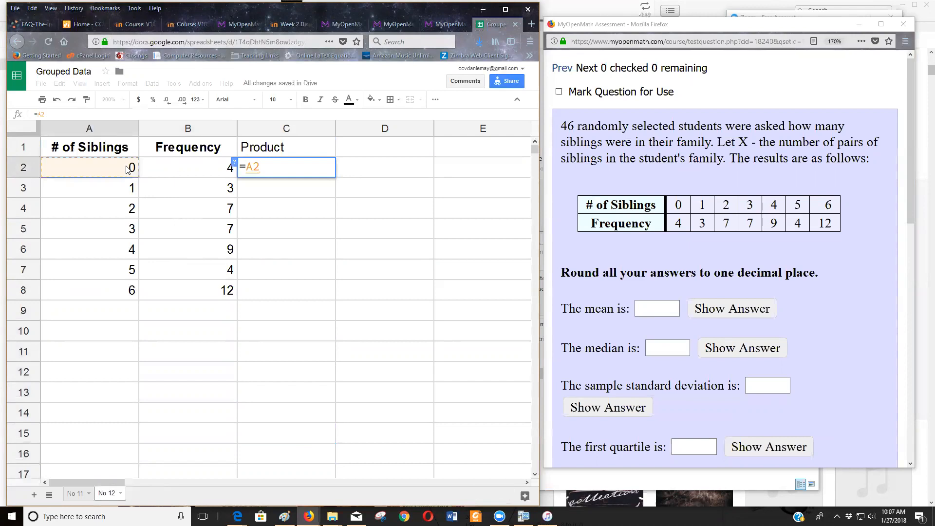
pyautogui.write('*')
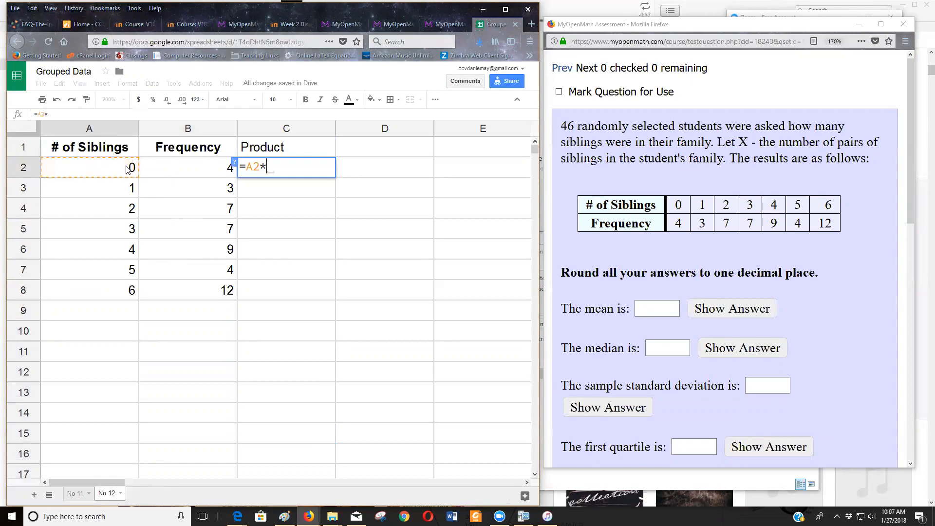
pyautogui.click(191, 169)
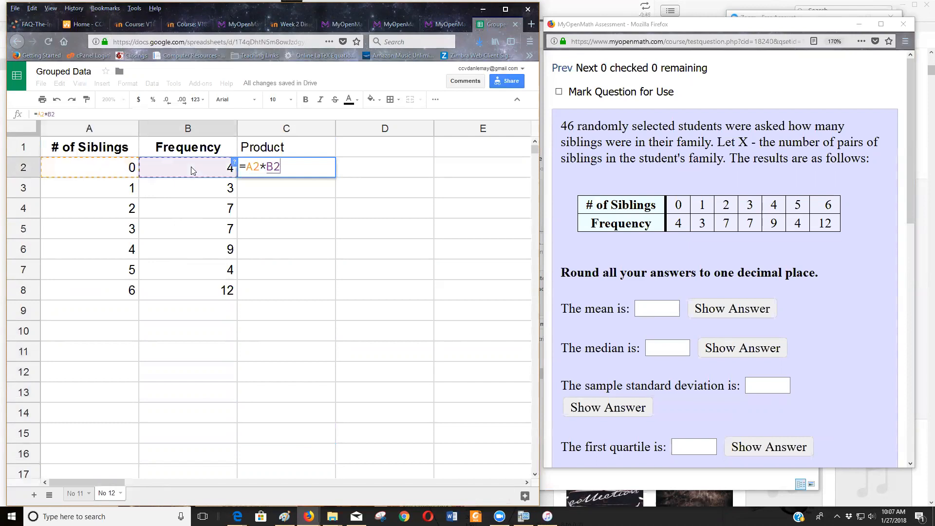
pyautogui.press('Return')
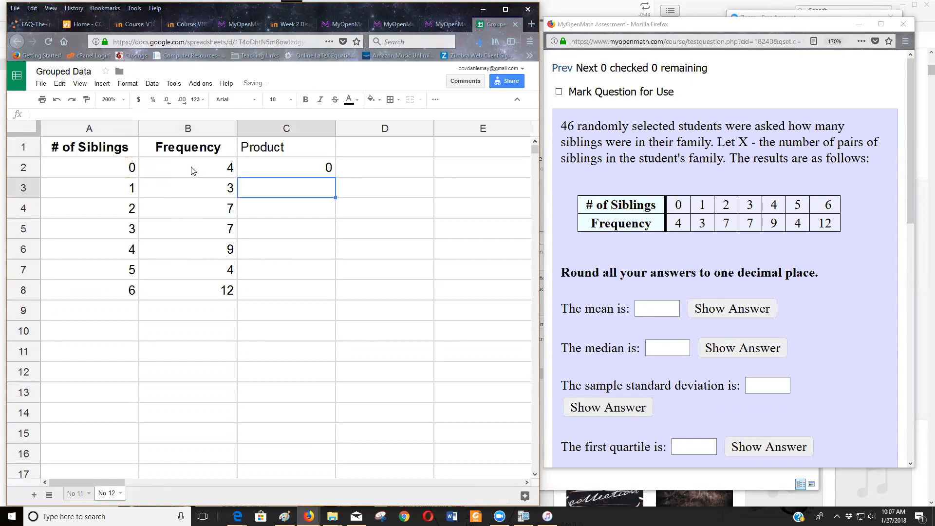
# Fill the product formula from C2 down to C8 and check the copied formulas in C8 and C7.
pyautogui.click(297, 168)
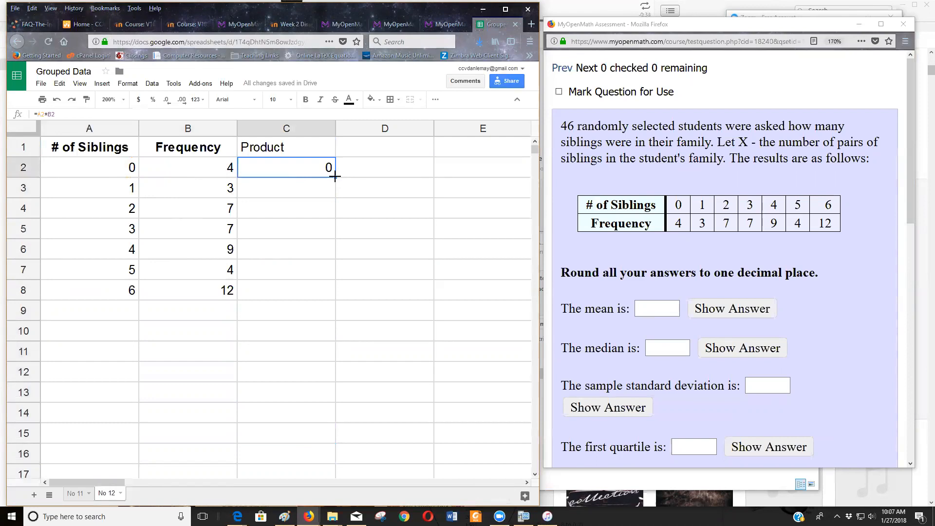
pyautogui.moveTo(335, 176); pyautogui.dragTo(330, 294)
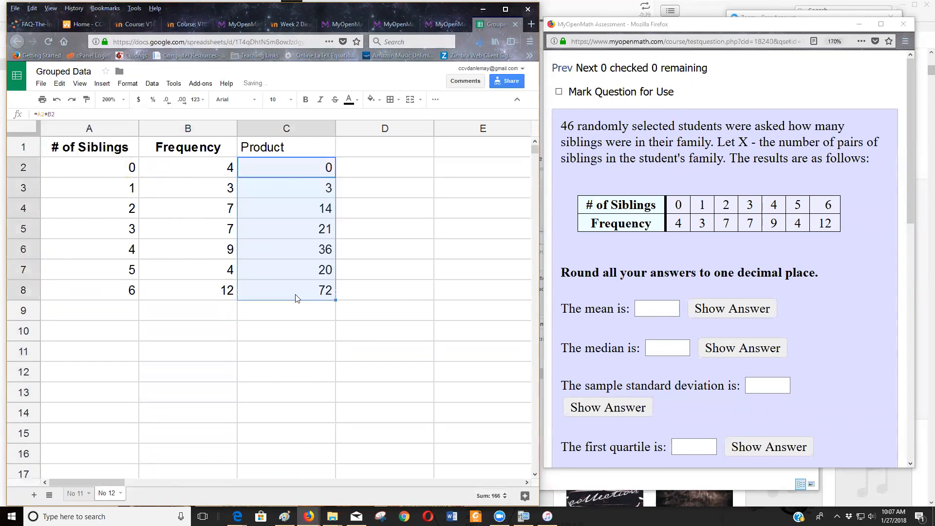
pyautogui.doubleClick(296, 295)
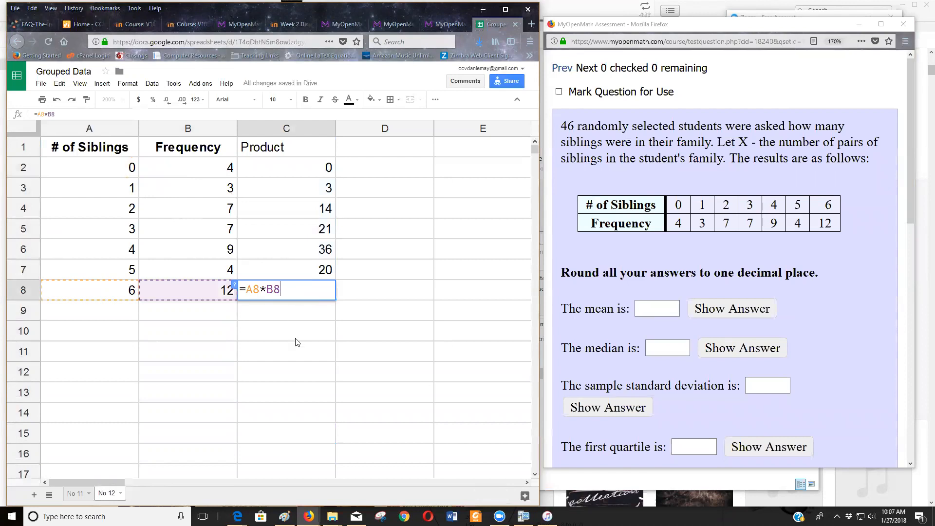
pyautogui.click(296, 338)
pyautogui.doubleClick(291, 279)
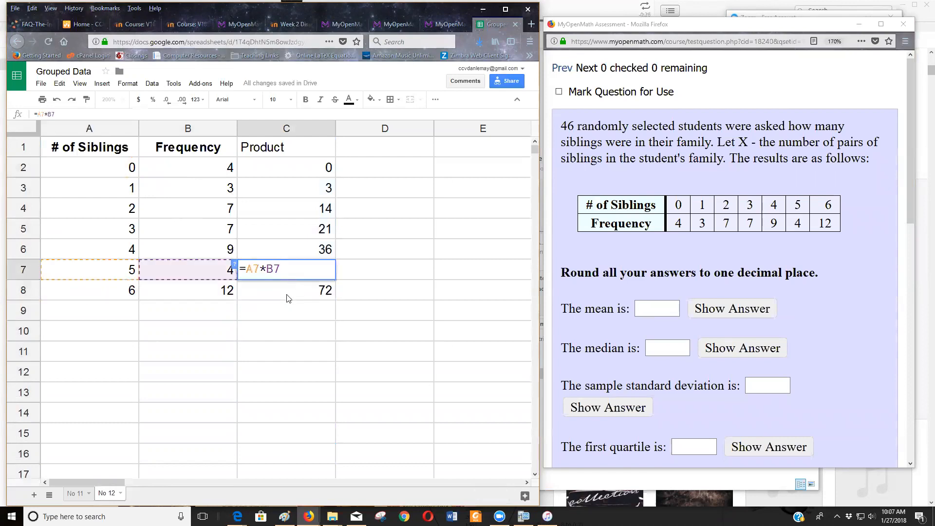
pyautogui.press('Return')
pyautogui.click(288, 310)
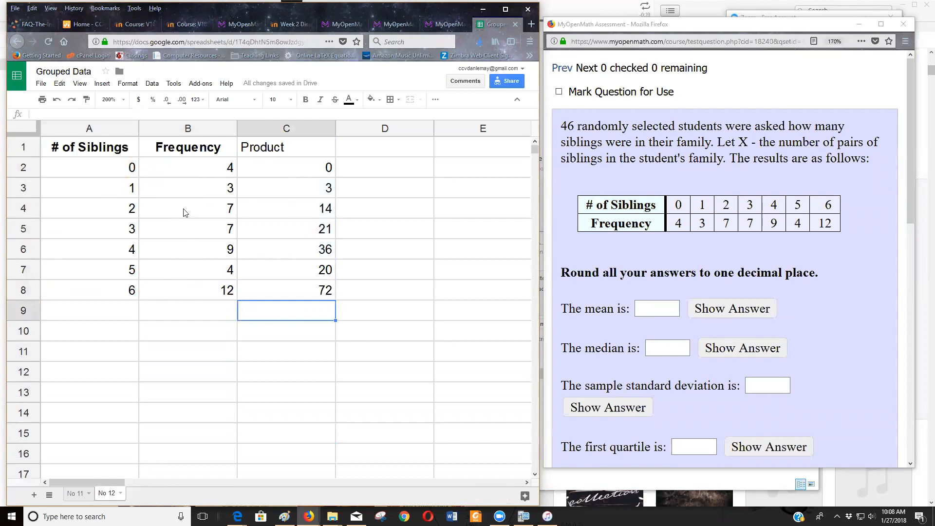
# Label cell A9 "sum" and total the frequencies in B9 with =sum(B2:B8).
pyautogui.click(118, 310)
pyautogui.write('sum')
pyautogui.press('Tab')
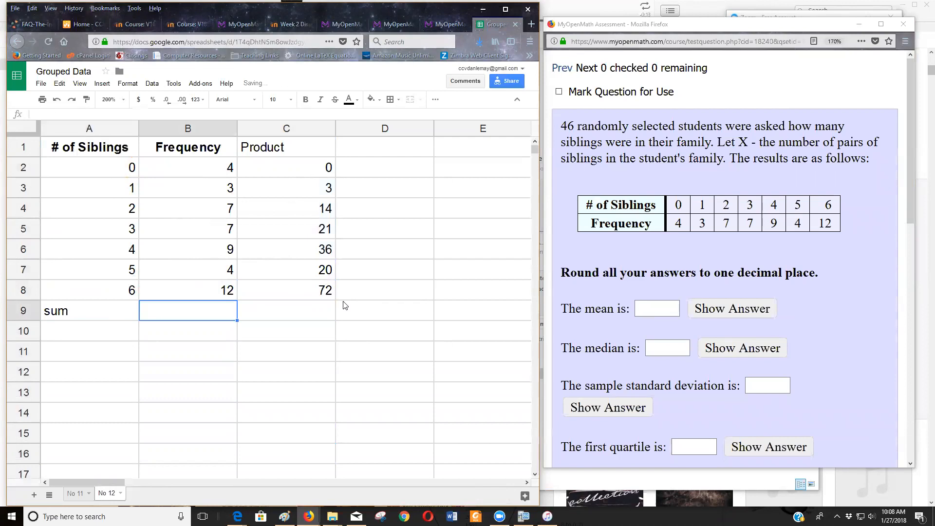
pyautogui.write('=su')
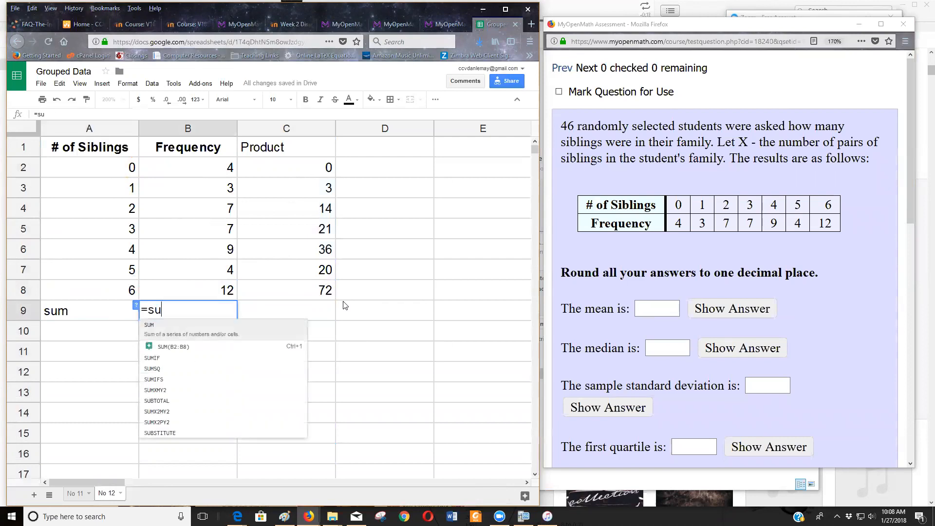
pyautogui.write('m(')
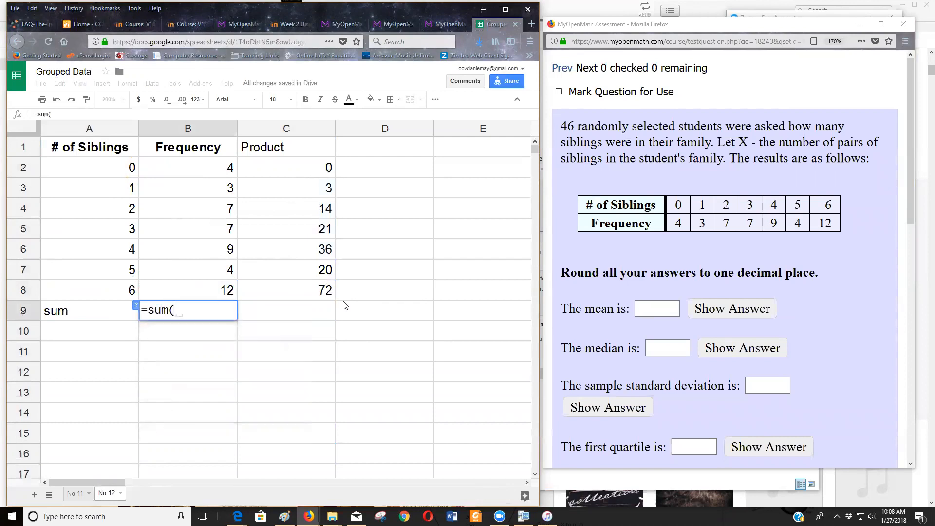
pyautogui.moveTo(220, 170); pyautogui.dragTo(209, 290)
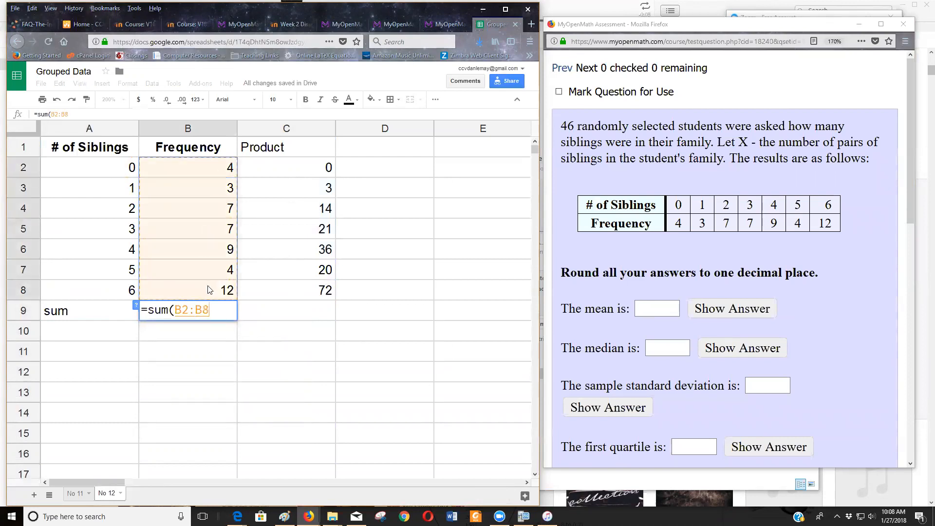
pyautogui.press('Return')
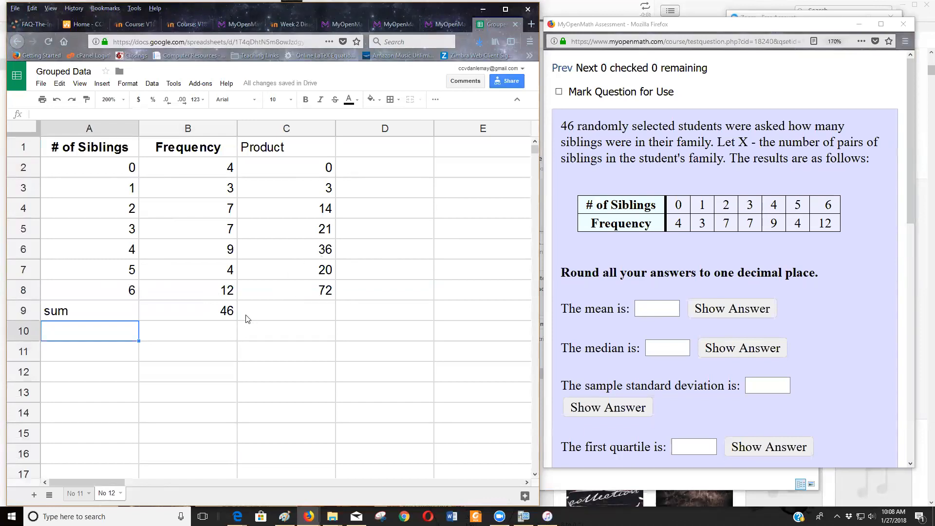
# Total the Product column in C9 with the formula =sum(C2:C8).
pyautogui.click(266, 311)
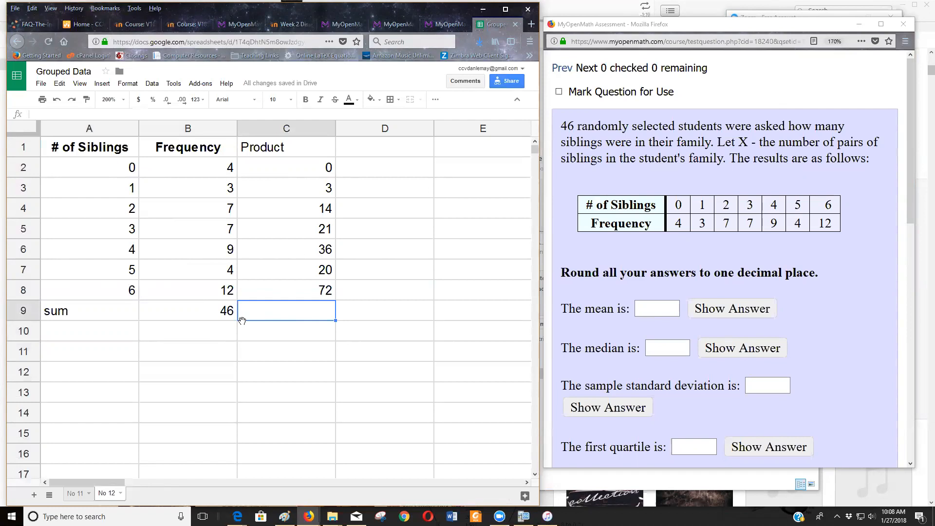
pyautogui.write('=')
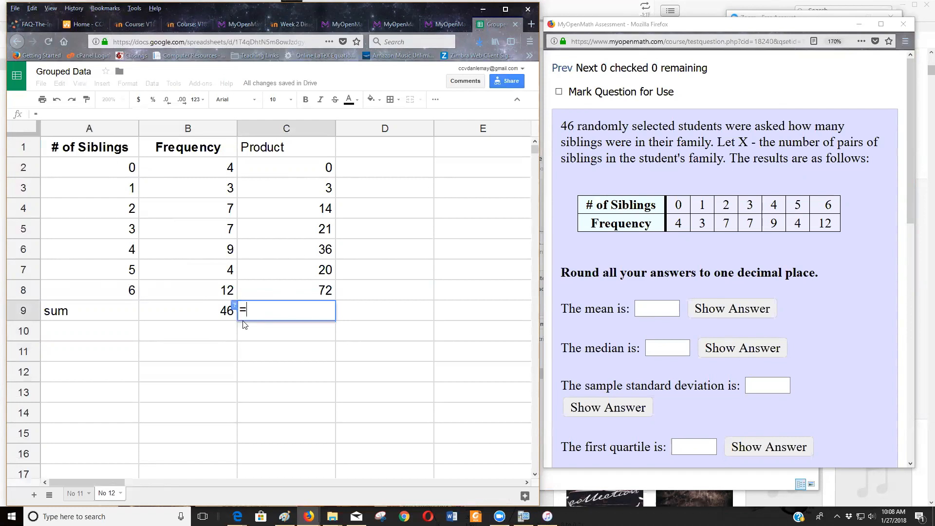
pyautogui.write('sum(')
pyautogui.click(302, 168)
pyautogui.moveTo(302, 168); pyautogui.dragTo(302, 286)
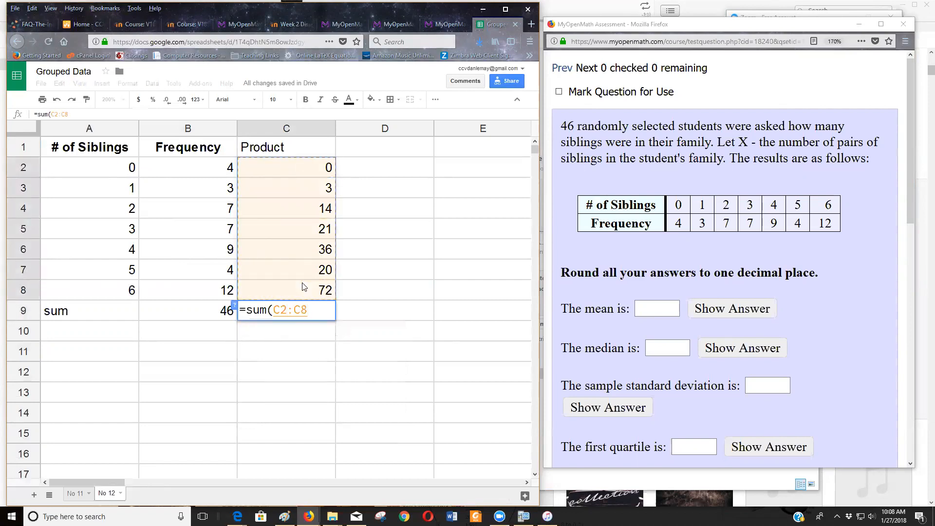
pyautogui.press('Return')
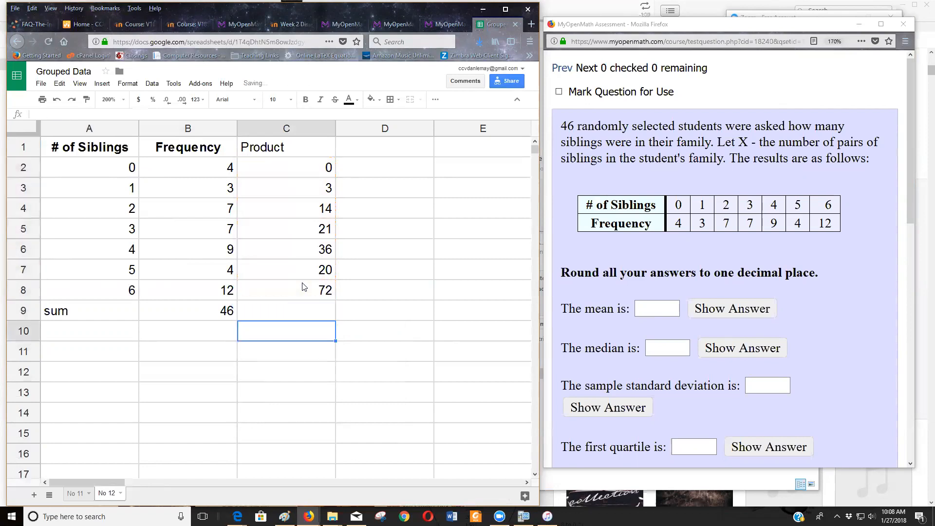
# Copy the frequency sum formula from B9 into C9 and check the resulting formula in C9.
pyautogui.click(260, 314)
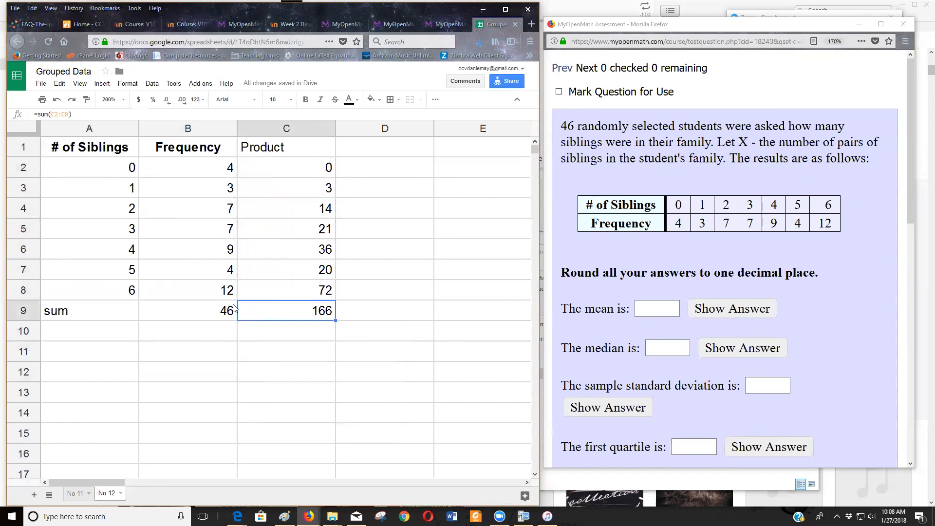
pyautogui.click(215, 308)
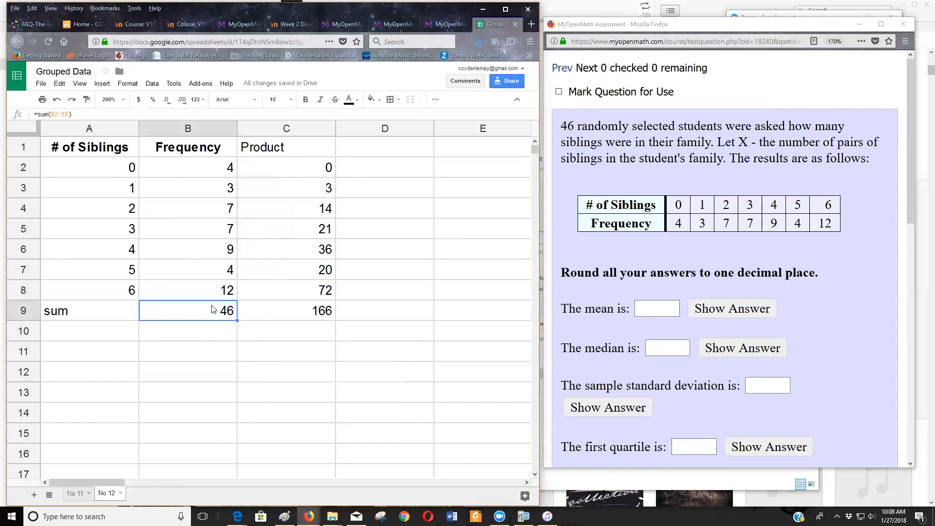
pyautogui.hotkey('ctrl', 'c')
pyautogui.click(269, 313)
pyautogui.hotkey('ctrl', 'v')
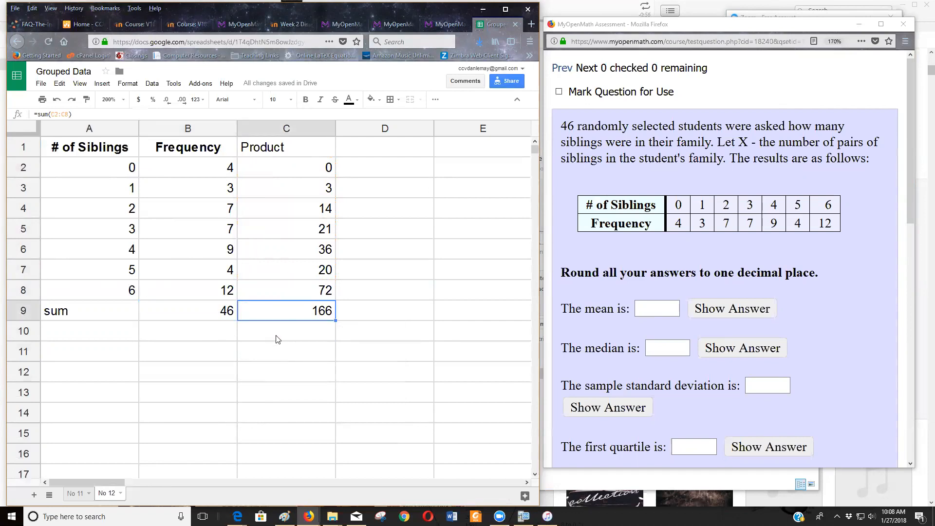
pyautogui.doubleClick(289, 311)
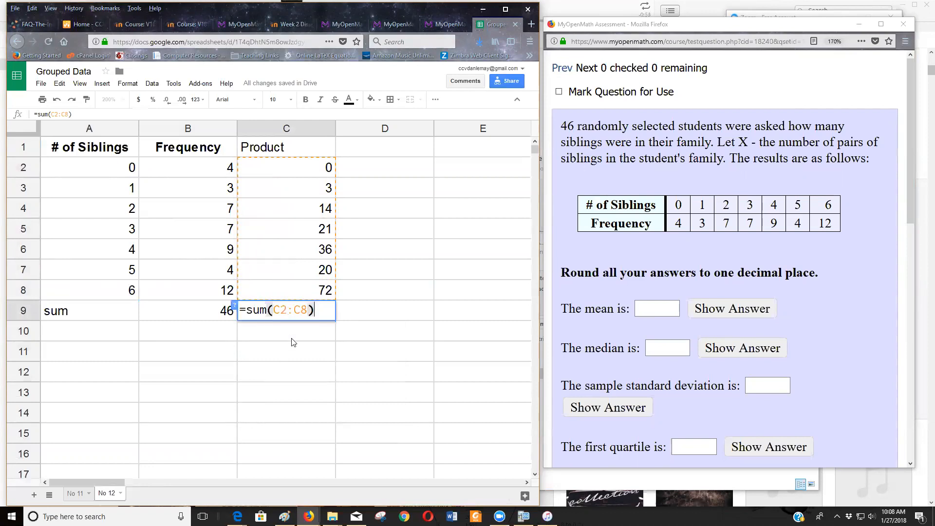
pyautogui.press('Return')
# Label cell A11 "Mean" and enter =C9/B9 in B11 to divide the product total by the frequency total.
pyautogui.click(101, 352)
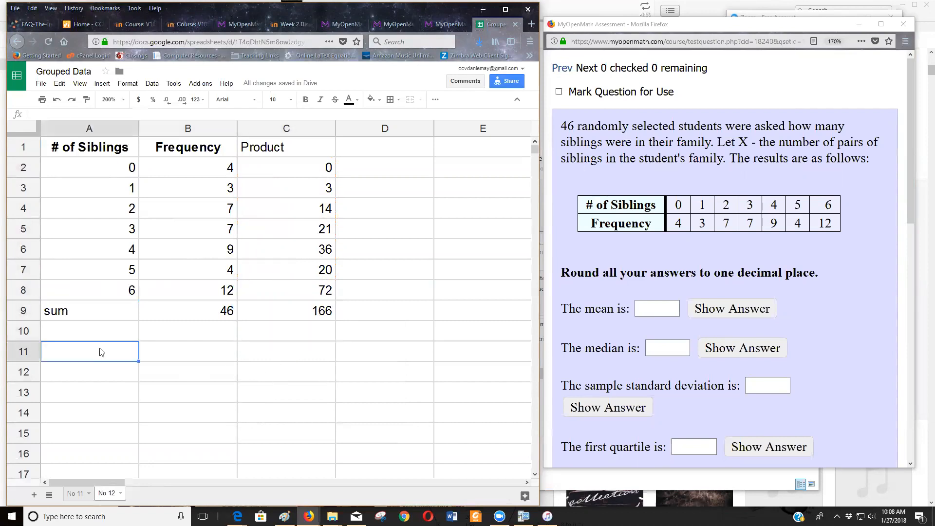
pyautogui.write('Mean')
pyautogui.press('Tab')
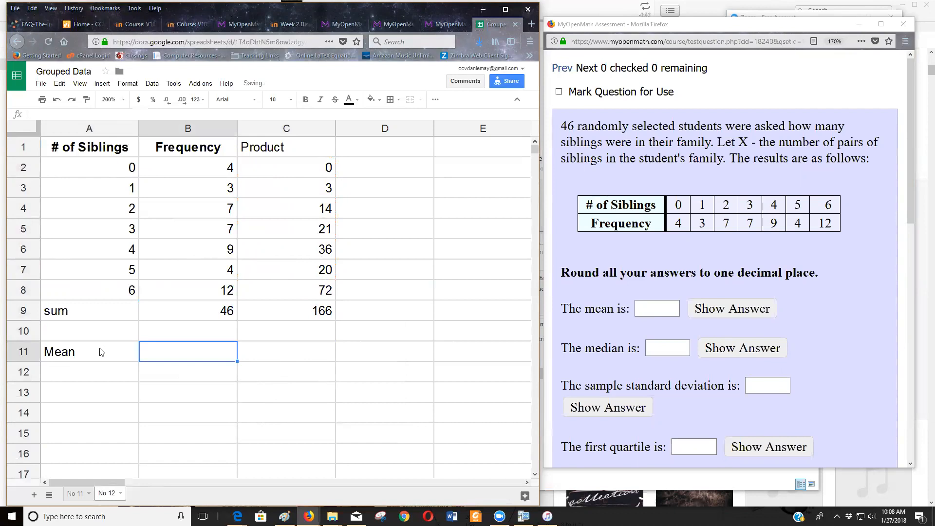
pyautogui.write('=')
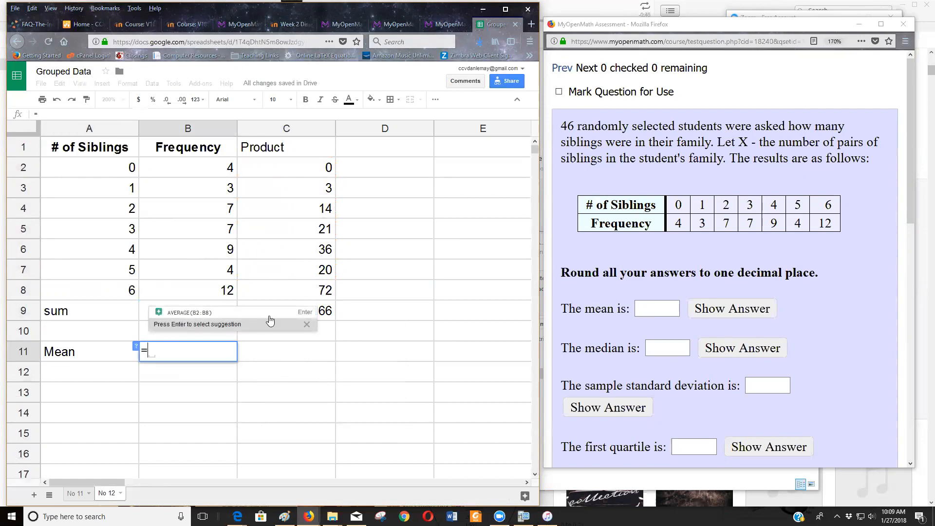
pyautogui.click(322, 316)
pyautogui.write('/')
pyautogui.click(219, 310)
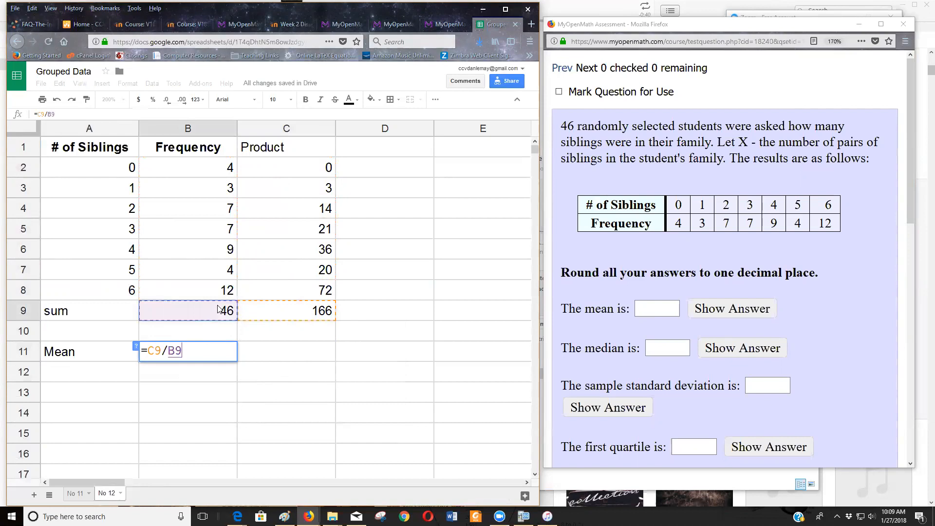
pyautogui.press('Return')
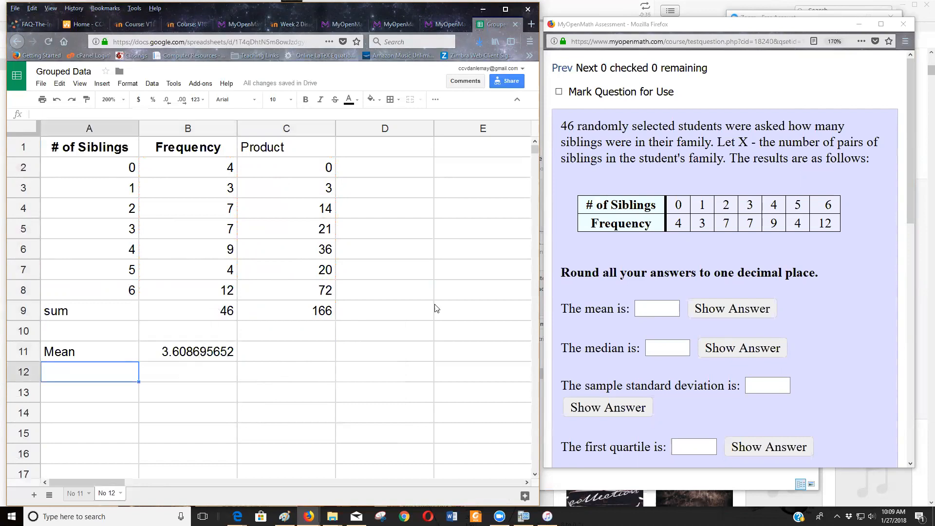
# Enter 3.61 as the answer for the mean in the MyOpenMath question.
pyautogui.click(655, 308)
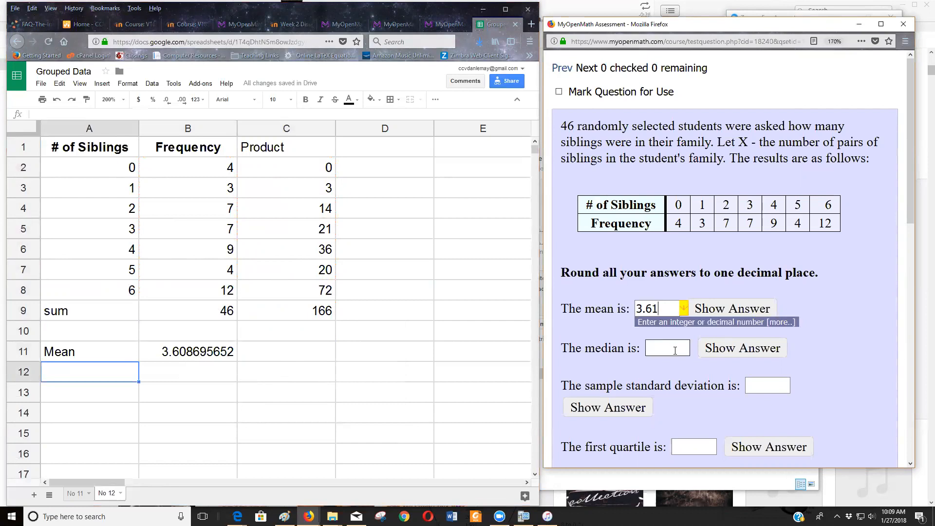
pyautogui.click(675, 350)
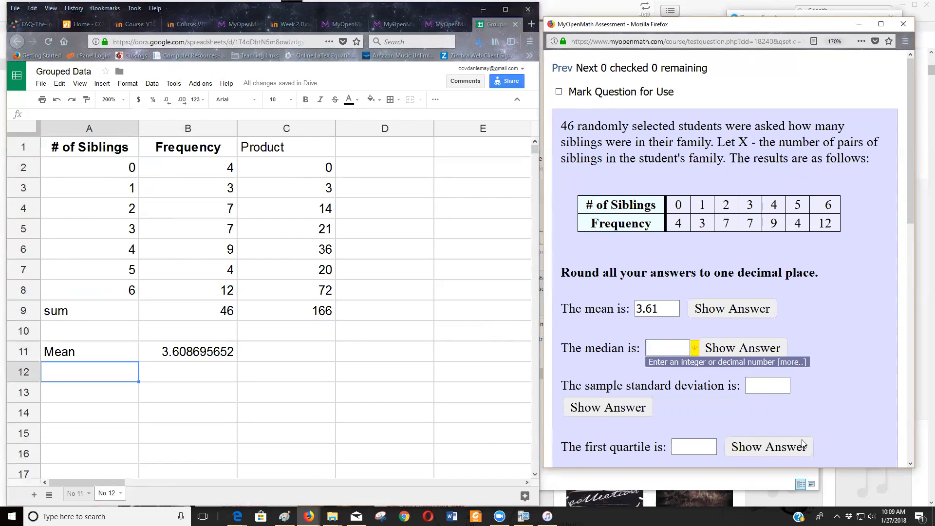
# Handwrite the median position calculation (46+1)/2 and 47/2 over the empty cells with the annotation pen.
pyautogui.click(843, 457)
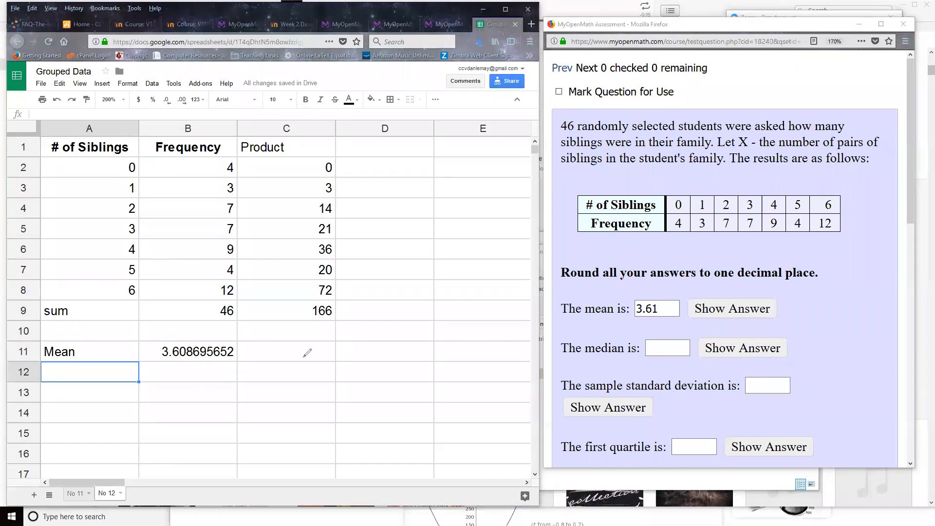
pyautogui.moveTo(302, 351); pyautogui.dragTo(321, 368)
pyautogui.moveTo(318, 350); pyautogui.dragTo(319, 381)
pyautogui.moveTo(338, 348); pyautogui.dragTo(338, 375)
pyautogui.moveTo(353, 369)
pyautogui.mouseDown()
pyautogui.moveTo(377, 363)
pyautogui.moveTo(372, 376)
pyautogui.mouseUp()
pyautogui.moveTo(394, 337); pyautogui.dragTo(395, 370)
pyautogui.moveTo(308, 394); pyautogui.dragTo(407, 383)
pyautogui.moveTo(355, 413)
pyautogui.mouseDown()
pyautogui.moveTo(360, 432)
pyautogui.moveTo(378, 430)
pyautogui.mouseUp()
pyautogui.moveTo(444, 332); pyautogui.dragTo(455, 351)
pyautogui.moveTo(453, 335)
pyautogui.mouseDown()
pyautogui.moveTo(455, 369)
pyautogui.moveTo(498, 341)
pyautogui.moveTo(493, 356)
pyautogui.moveTo(453, 356)
pyautogui.moveTo(486, 374)
pyautogui.moveTo(494, 413)
pyautogui.moveTo(506, 386)
pyautogui.moveTo(468, 401)
pyautogui.mouseUp()
pyautogui.moveTo(463, 388)
pyautogui.mouseDown()
pyautogui.moveTo(465, 415)
pyautogui.moveTo(496, 414)
pyautogui.moveTo(478, 440)
pyautogui.moveTo(494, 450)
pyautogui.mouseUp()
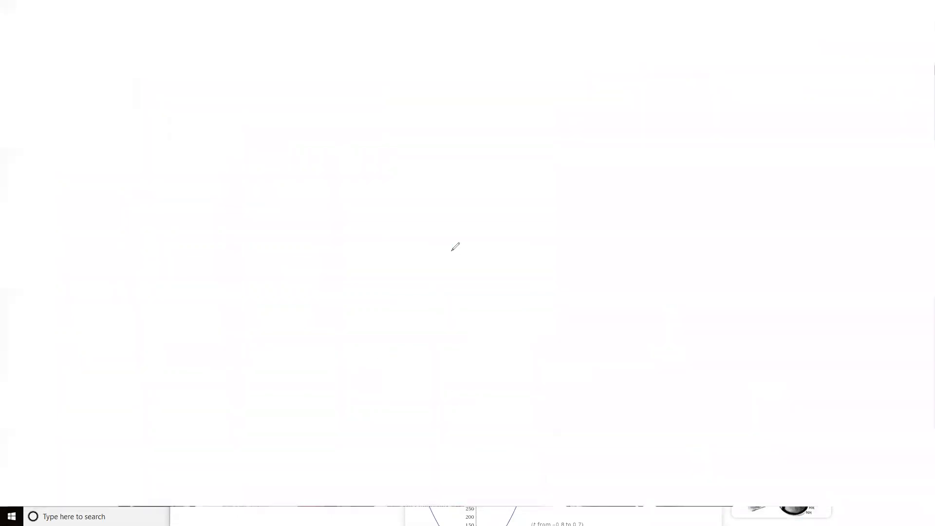
# Handwrite the median position 23.5 above the fractions, over the empty cells beside the frequency table.
pyautogui.moveTo(451, 251); pyautogui.dragTo(441, 269)
pyautogui.moveTo(399, 254)
pyautogui.mouseDown()
pyautogui.moveTo(410, 274)
pyautogui.moveTo(430, 272)
pyautogui.mouseUp()
pyautogui.click(464, 256)
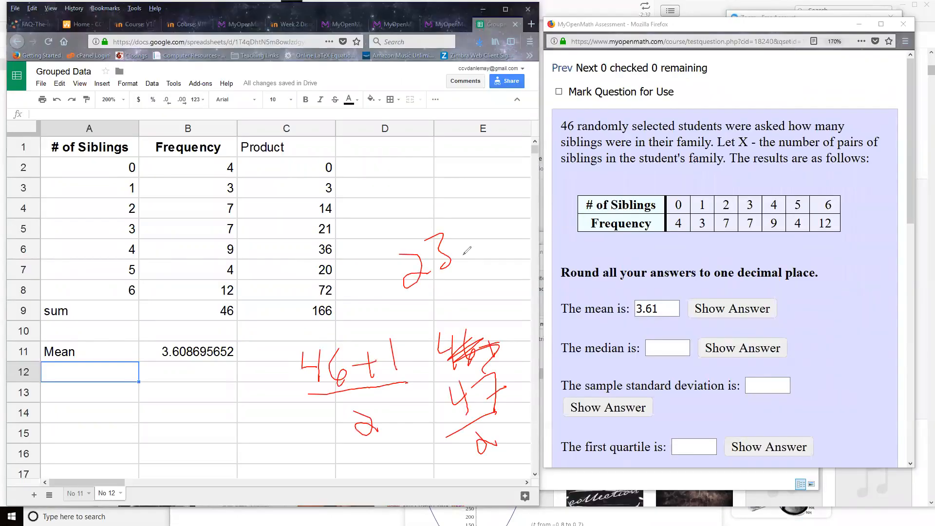
pyautogui.moveTo(476, 227)
pyautogui.mouseDown()
pyautogui.moveTo(488, 246)
pyautogui.moveTo(479, 252)
pyautogui.moveTo(490, 207)
pyautogui.mouseUp()
pyautogui.click(468, 255)
# Enter 4 as the median answer in the MyOpenMath question and clear the handwritten notes from the screen.
pyautogui.click(679, 343)
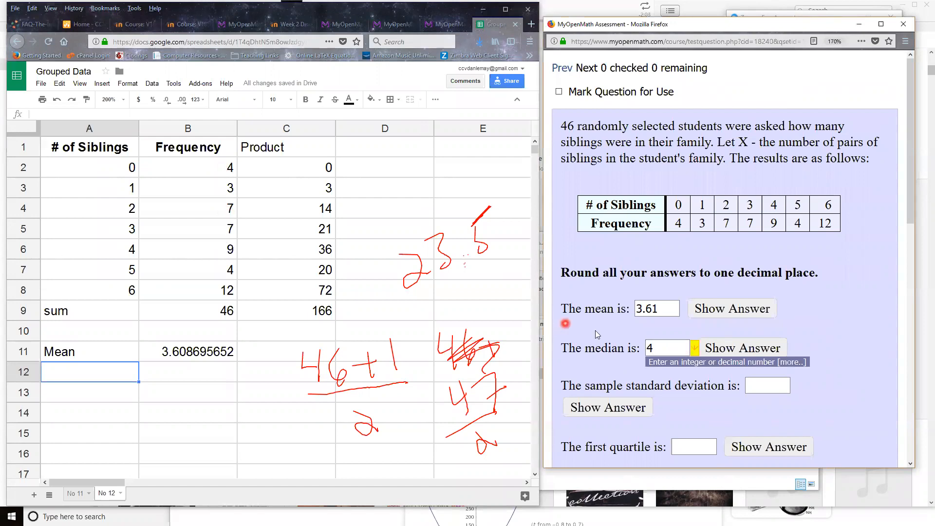
pyautogui.scroll(-2, 603, 336)
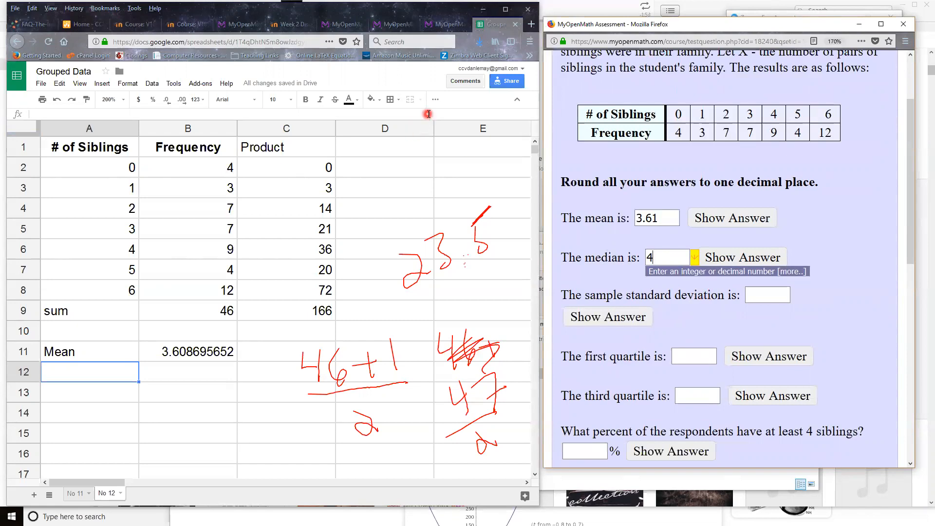
pyautogui.click(553, 62)
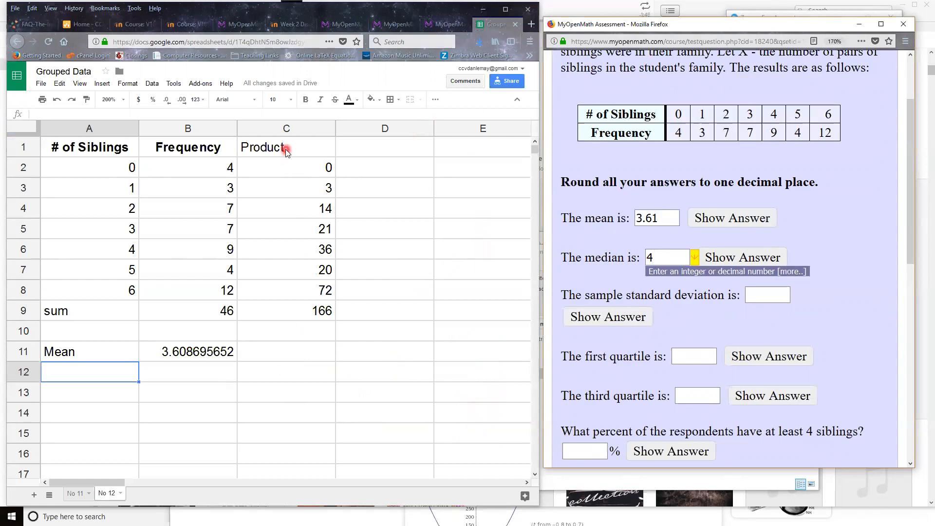
pyautogui.click(388, 71)
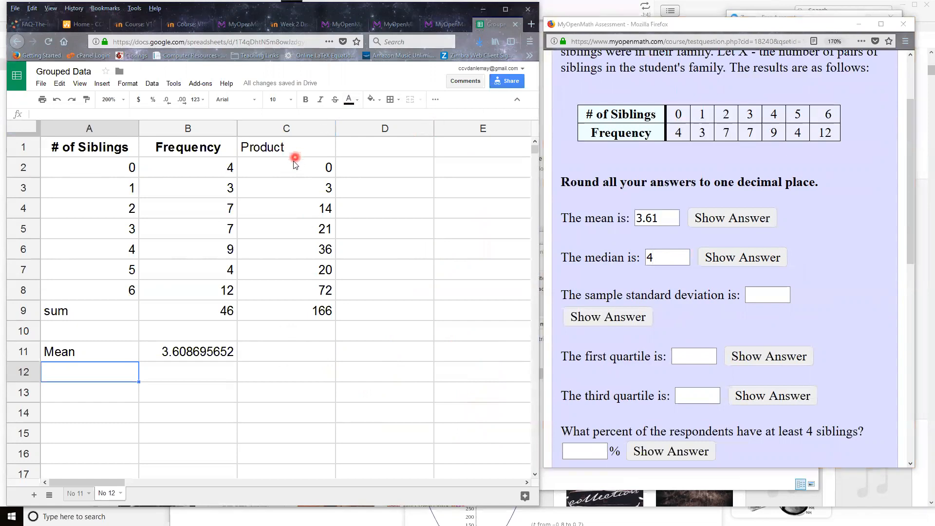
# Clear the Product column in C1:C9 and the sum and mean entries in A9:B11.
pyautogui.moveTo(293, 155); pyautogui.dragTo(286, 315)
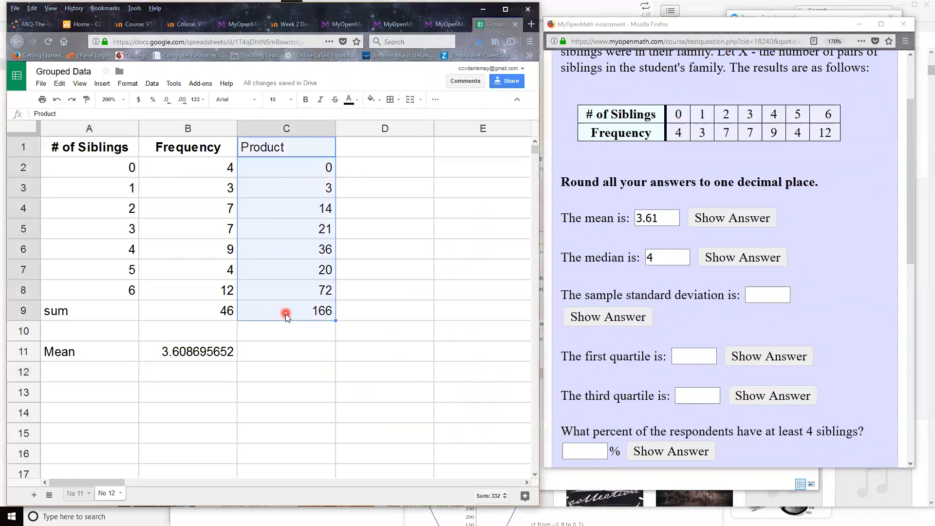
pyautogui.press('Delete')
pyautogui.click(78, 314)
pyautogui.moveTo(82, 316); pyautogui.dragTo(192, 357)
pyautogui.press('Delete')
pyautogui.click(278, 399)
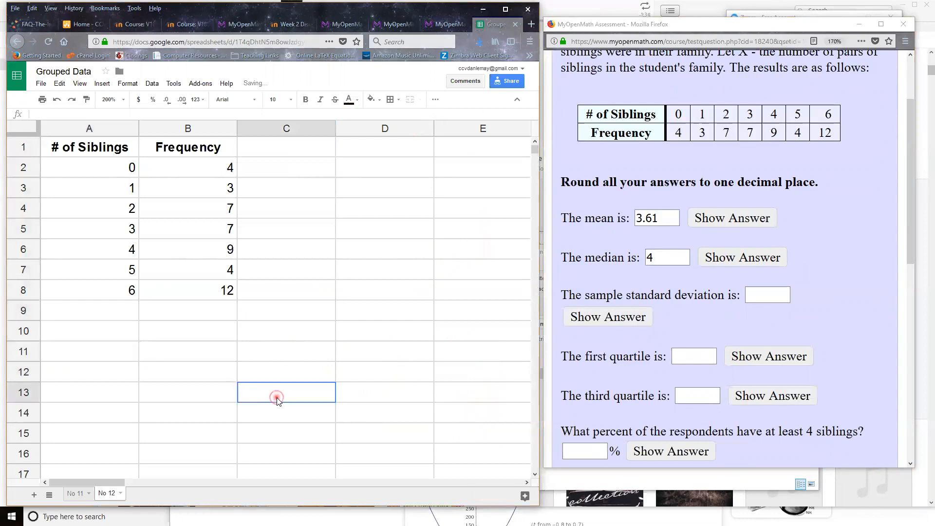
# Add the column header "x-xbar" in cell C1.
pyautogui.click(262, 148)
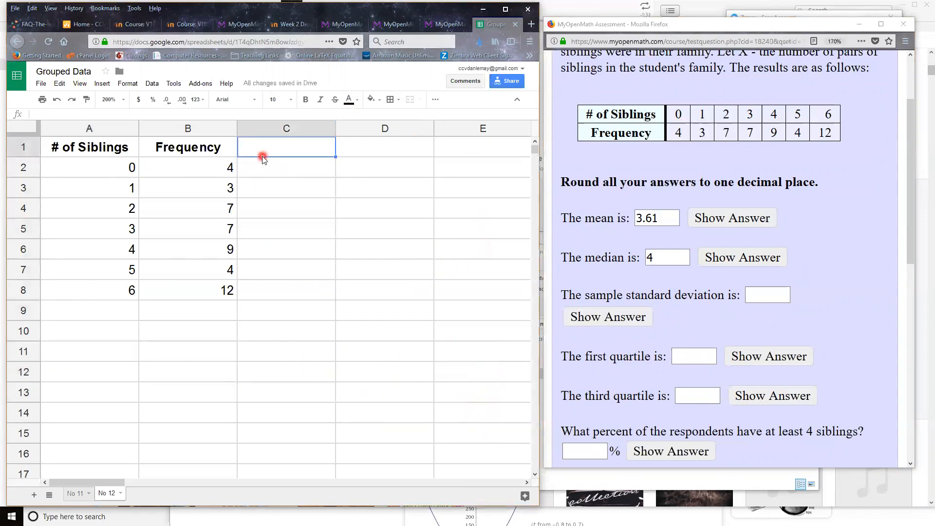
pyautogui.write('x-')
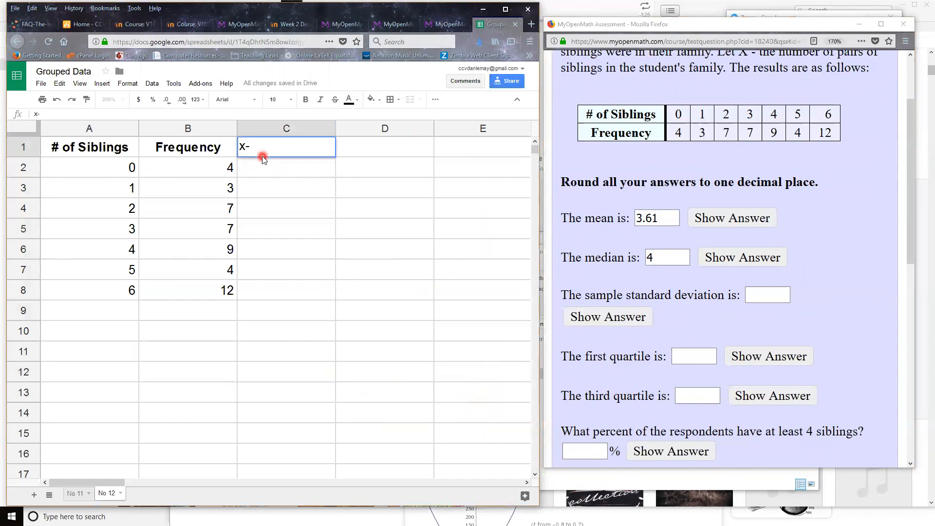
pyautogui.write('xbar')
pyautogui.press('Return')
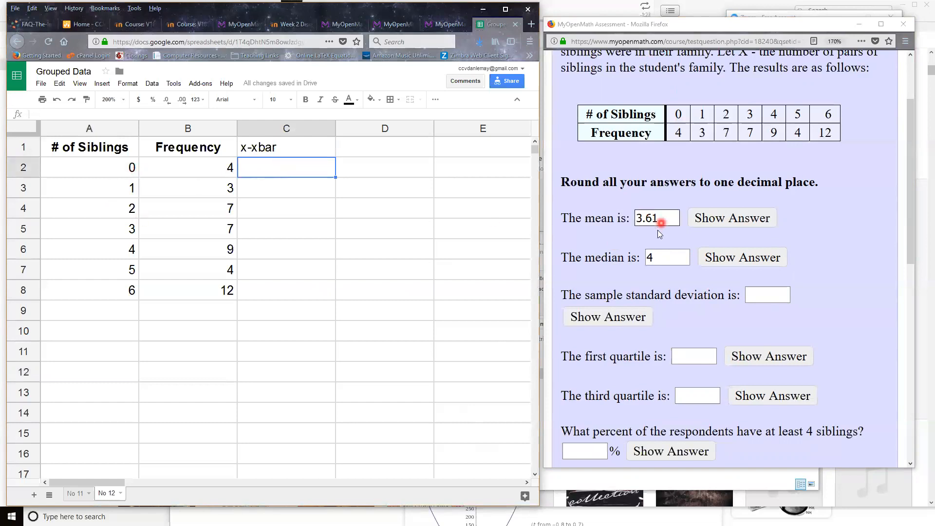
# Enter the formula =A2-3.61 in cell C2 to subtract the mean from the first sibling value.
pyautogui.doubleClick(275, 166)
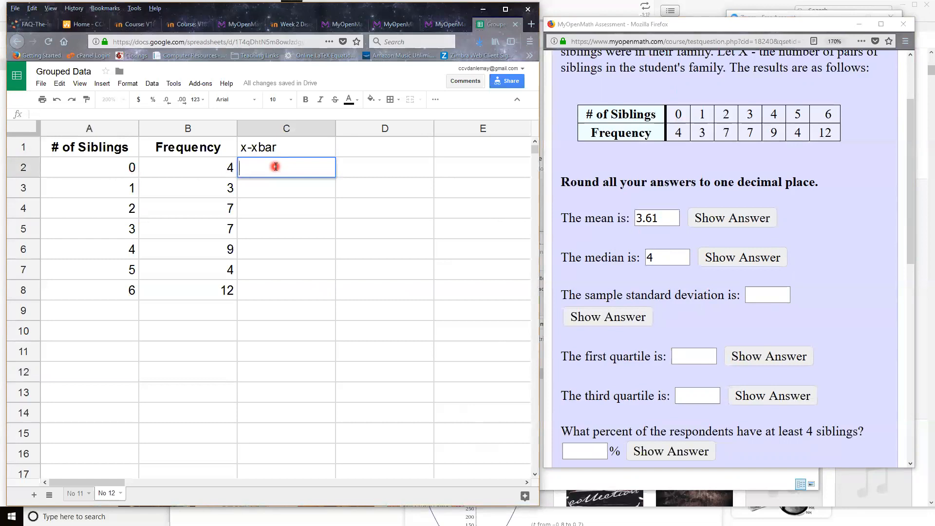
pyautogui.write('=')
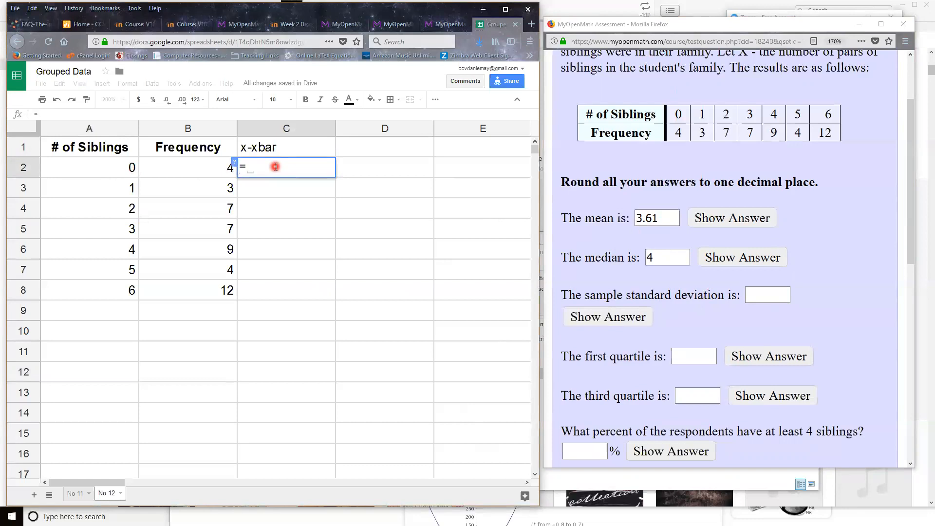
pyautogui.click(91, 174)
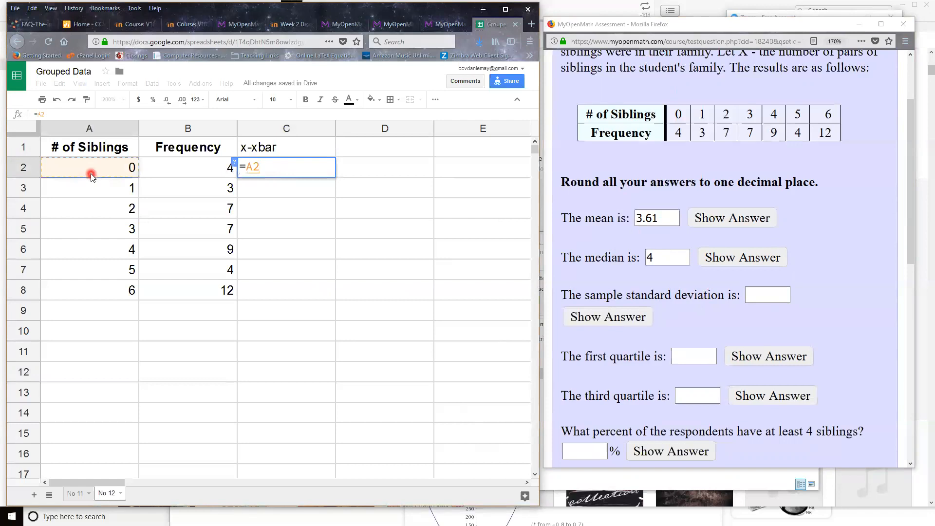
pyautogui.write('-')
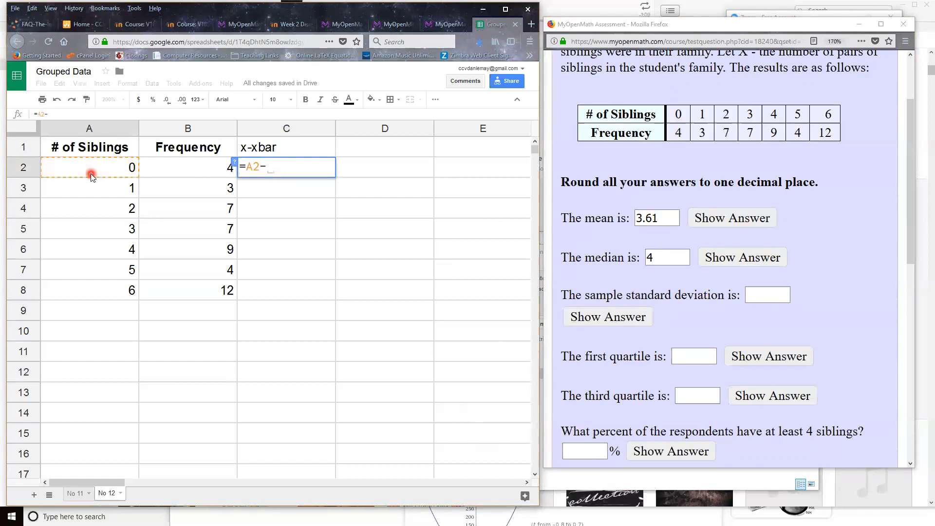
pyautogui.write('3.61')
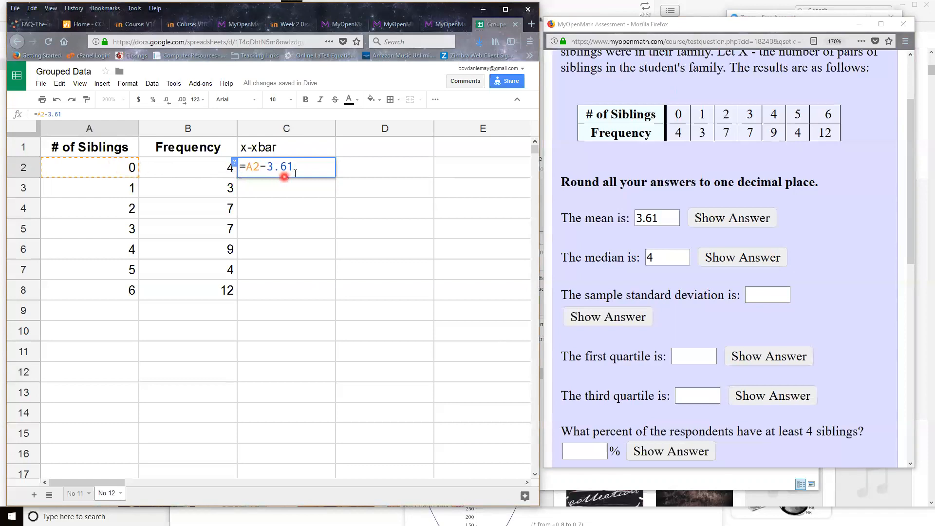
pyautogui.press('Return')
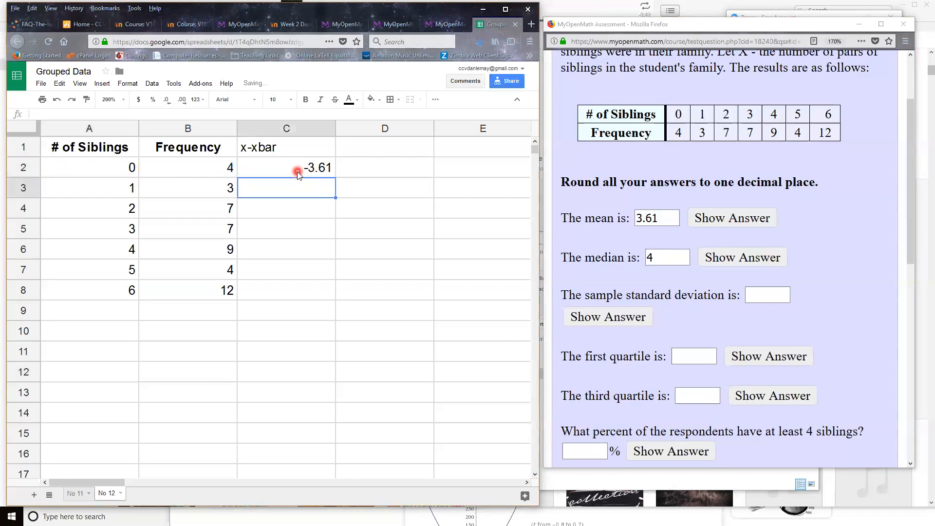
# Fill the x-xbar formula down from C2 through C8 and check the formula in C8.
pyautogui.click(303, 169)
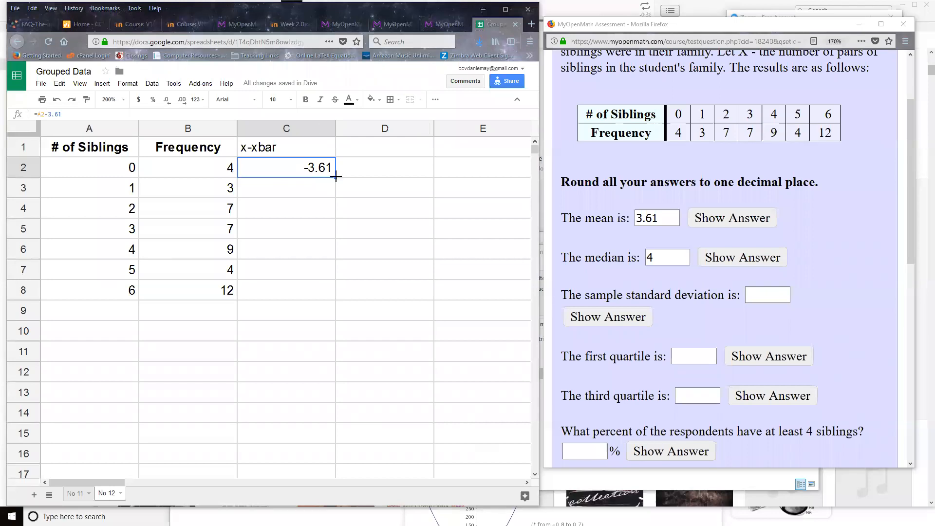
pyautogui.moveTo(336, 177); pyautogui.dragTo(320, 287)
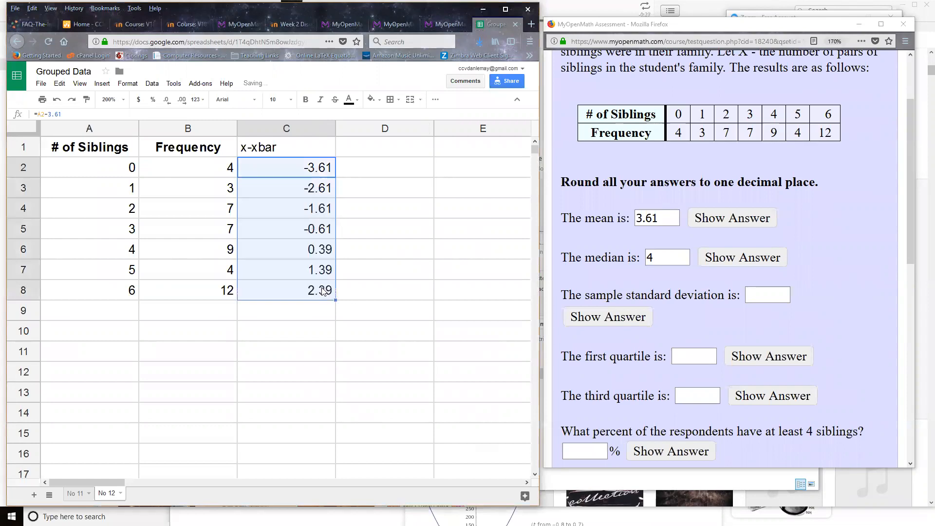
pyautogui.click(308, 298)
pyautogui.doubleClick(308, 299)
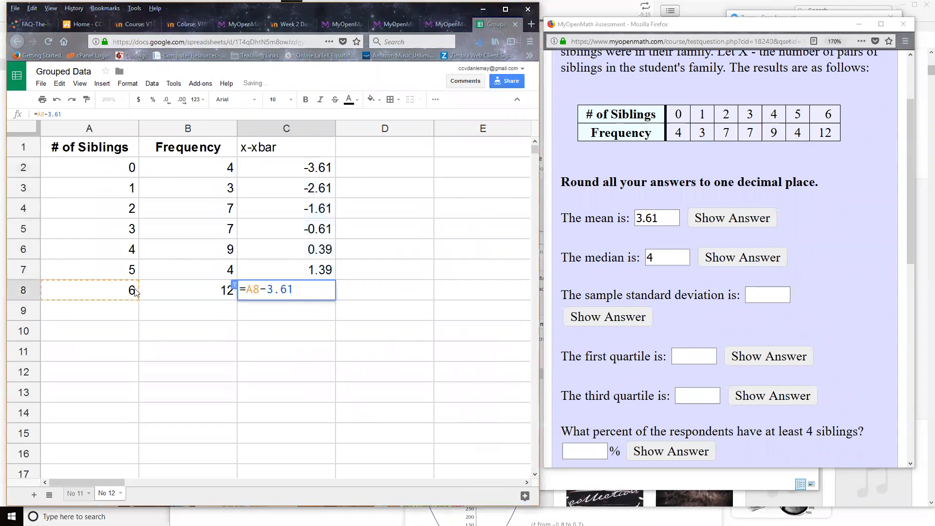
# Add the column header "(x-xbar)^2" in cell D1.
pyautogui.click(354, 146)
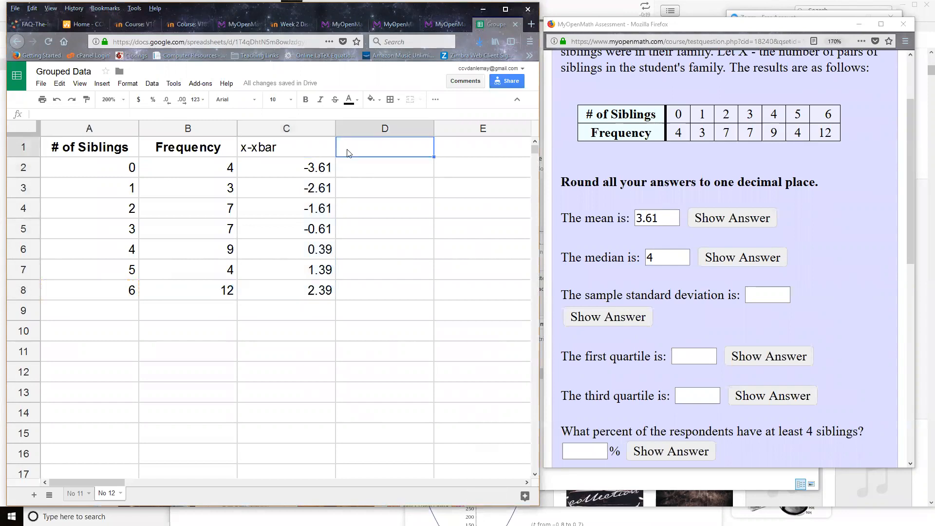
pyautogui.click(295, 155)
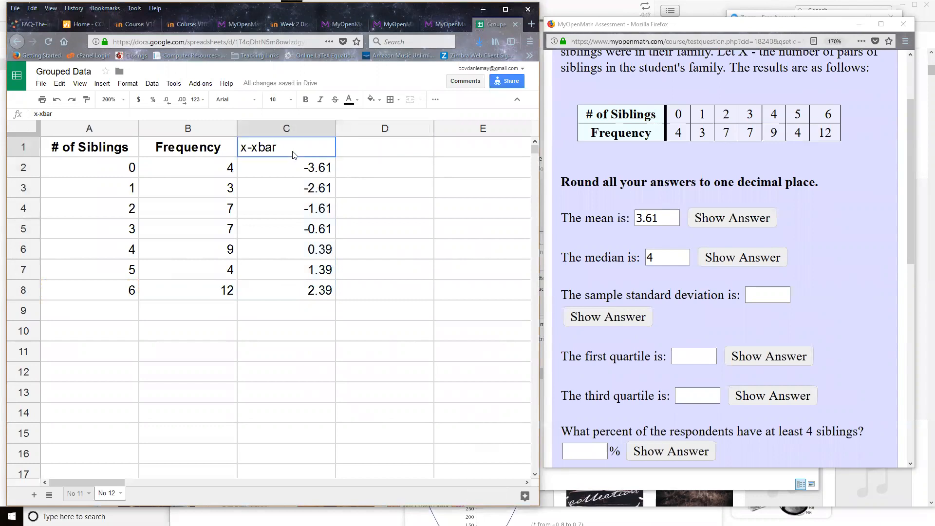
pyautogui.doubleClick(295, 151)
pyautogui.moveTo(295, 149); pyautogui.dragTo(202, 146)
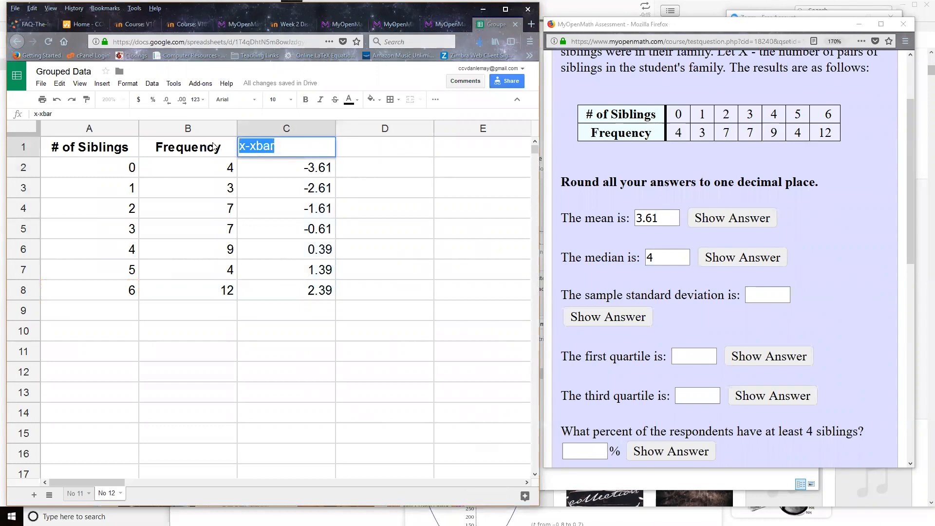
pyautogui.click(384, 148)
pyautogui.write('(x-xbar')
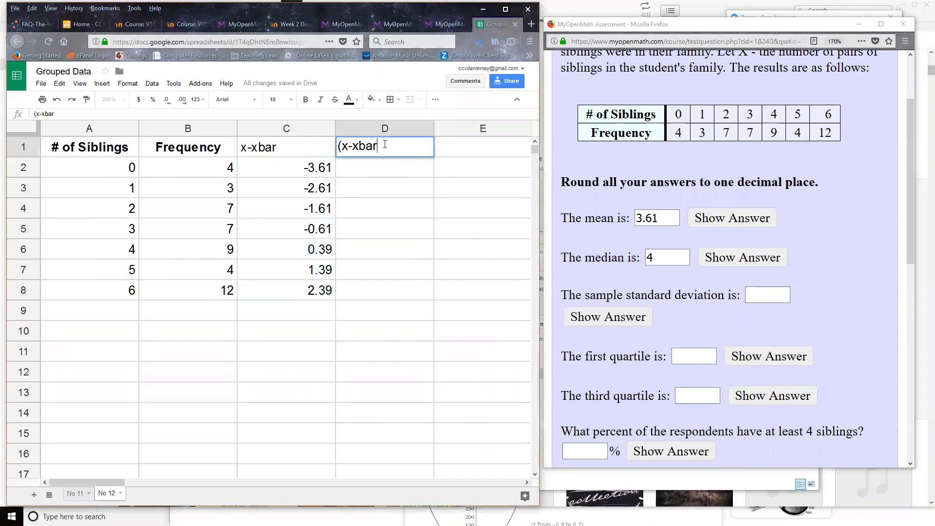
pyautogui.write(')^2')
pyautogui.press('Return')
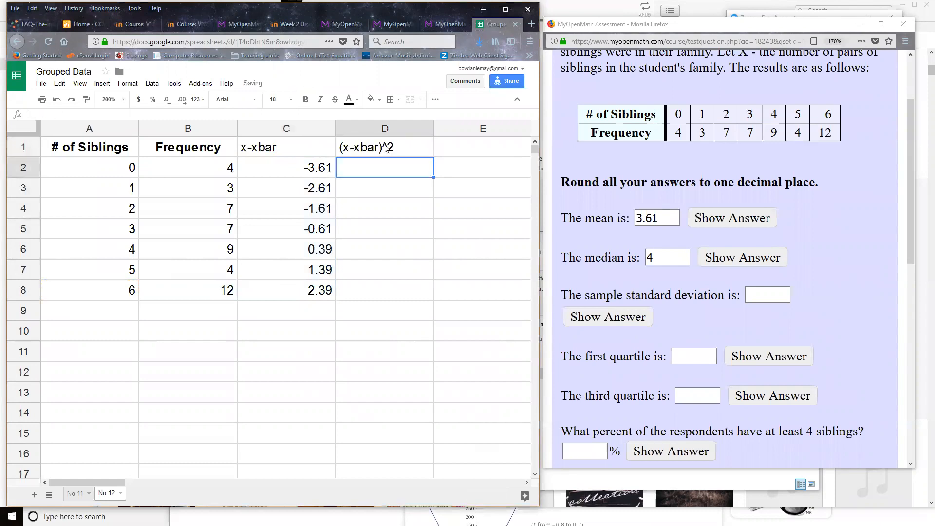
# Enter the formula =C2^2 in cell D2 to square the first deviation.
pyautogui.write('=')
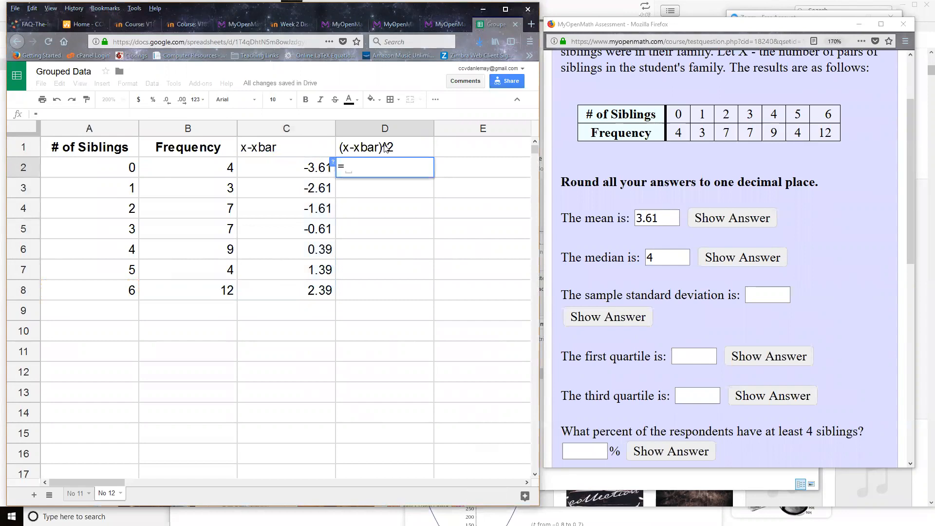
pyautogui.click(300, 165)
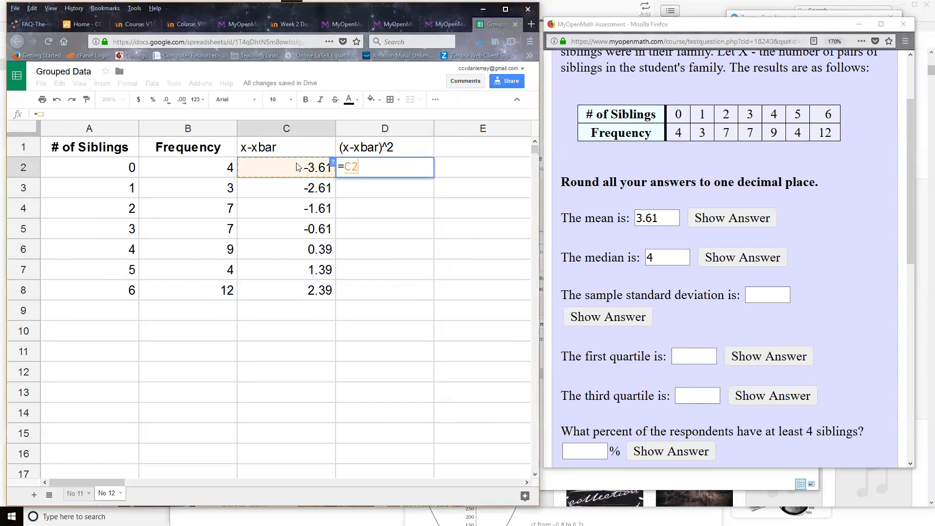
pyautogui.write('^')
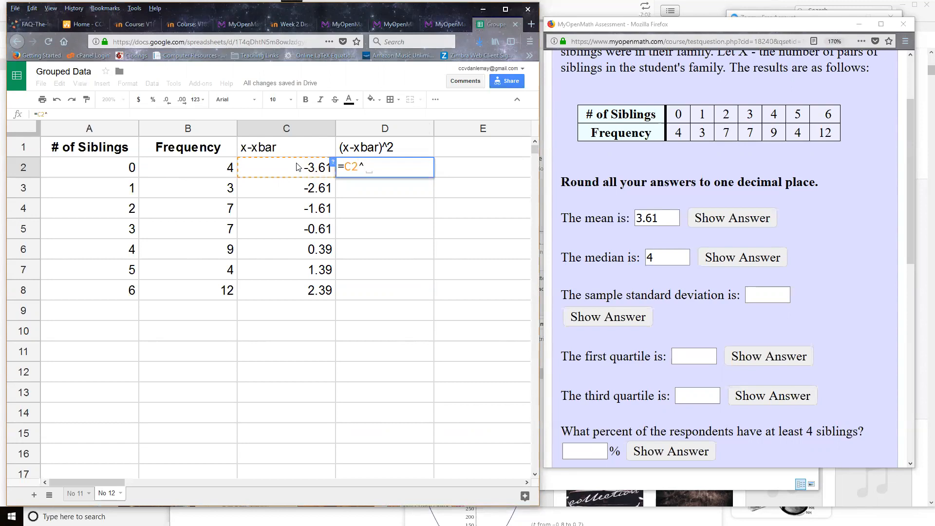
pyautogui.write('2')
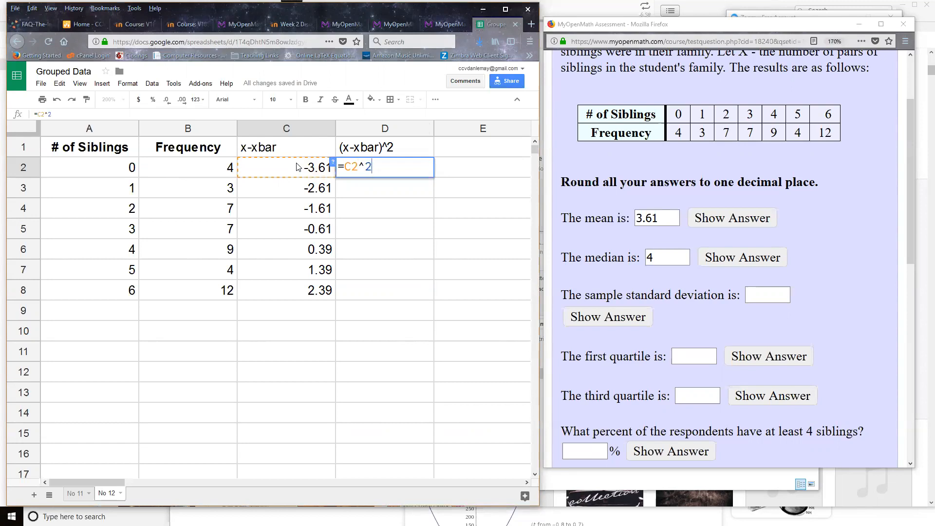
pyautogui.press('Return')
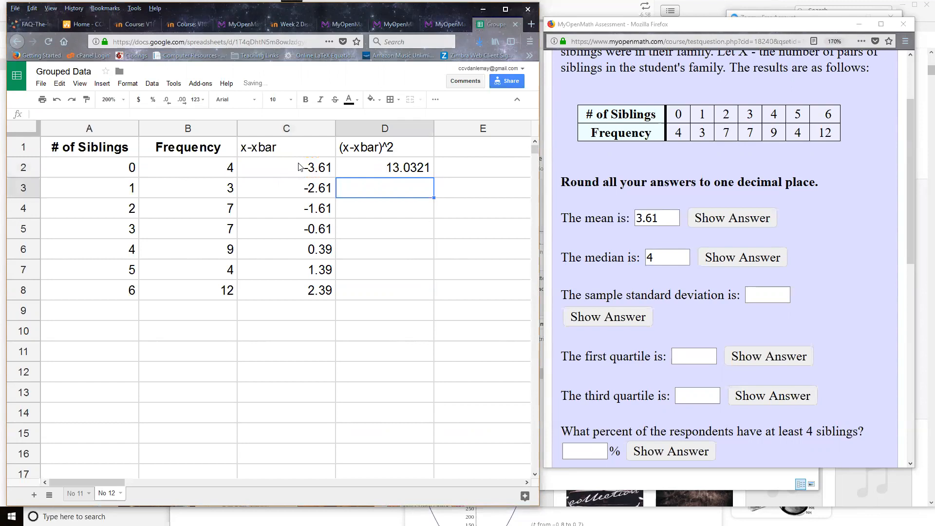
# Fill the squared-deviation formula down from D2 through D8 and check the copied formula in D3.
pyautogui.click(398, 174)
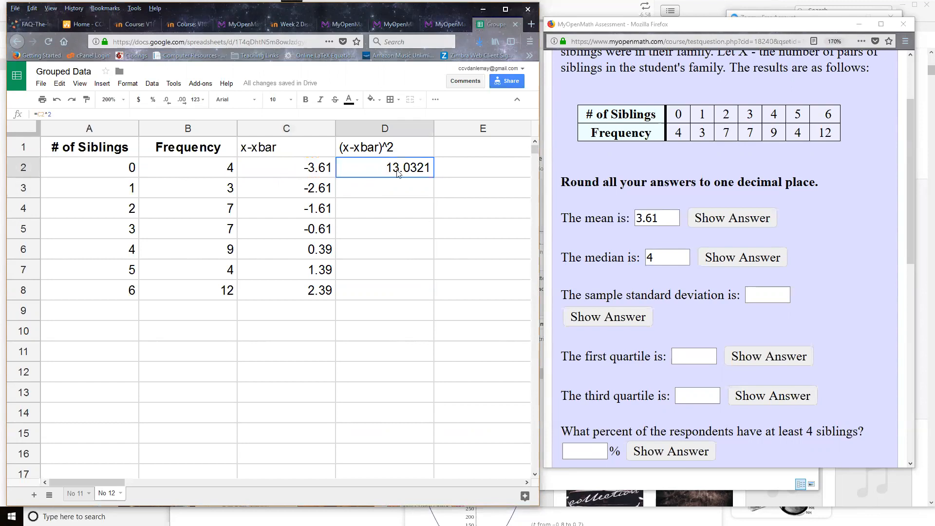
pyautogui.moveTo(434, 174); pyautogui.dragTo(422, 292)
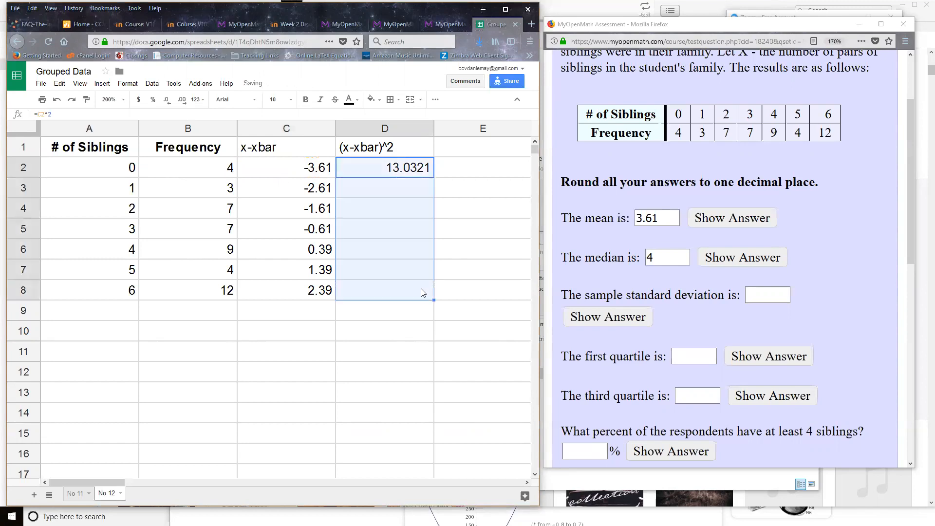
pyautogui.doubleClick(399, 192)
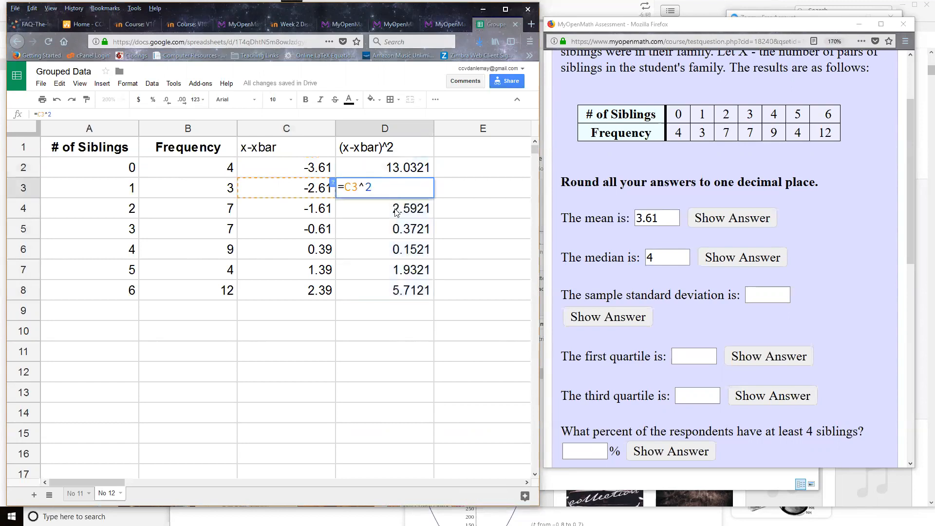
pyautogui.click(397, 209)
pyautogui.click(465, 153)
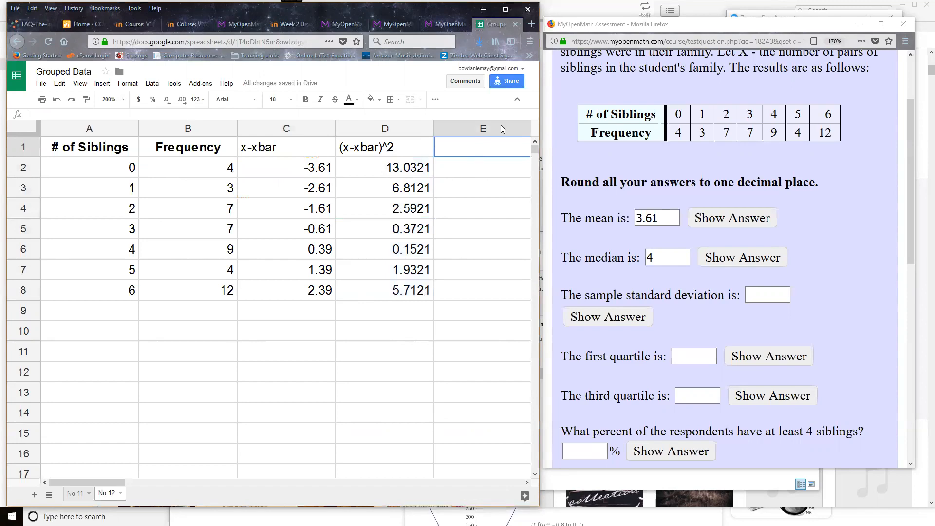
# Handwrite the variance numerator, the sum of (x − x̄)² times Freq in outer parentheses, over the empty cells below the table.
pyautogui.moveTo(205, 341)
pyautogui.mouseDown()
pyautogui.moveTo(222, 361)
pyautogui.moveTo(203, 369)
pyautogui.moveTo(256, 351)
pyautogui.moveTo(285, 361)
pyautogui.mouseUp()
pyautogui.moveTo(279, 343)
pyautogui.mouseDown()
pyautogui.moveTo(270, 364)
pyautogui.moveTo(283, 331)
pyautogui.moveTo(299, 367)
pyautogui.mouseUp()
pyautogui.moveTo(191, 328); pyautogui.dragTo(201, 379)
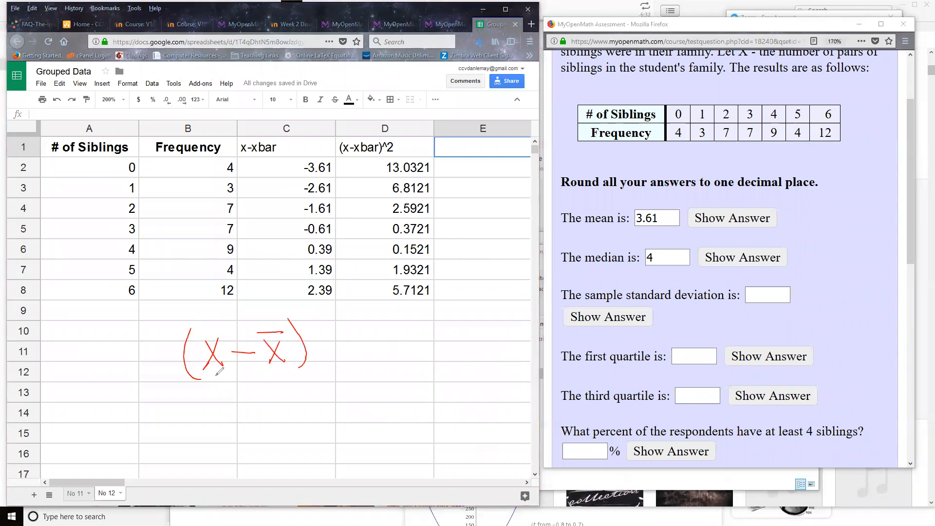
pyautogui.moveTo(307, 315); pyautogui.dragTo(323, 329)
pyautogui.moveTo(151, 337)
pyautogui.mouseDown()
pyautogui.moveTo(111, 343)
pyautogui.moveTo(116, 376)
pyautogui.moveTo(152, 377)
pyautogui.mouseUp()
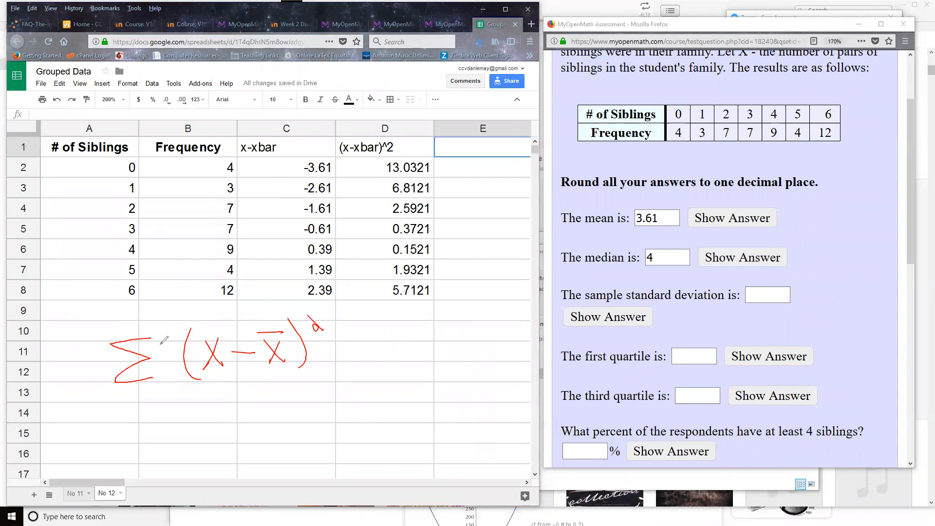
pyautogui.moveTo(340, 330)
pyautogui.mouseDown()
pyautogui.moveTo(344, 351)
pyautogui.moveTo(351, 322)
pyautogui.moveTo(418, 360)
pyautogui.moveTo(412, 350)
pyautogui.mouseUp()
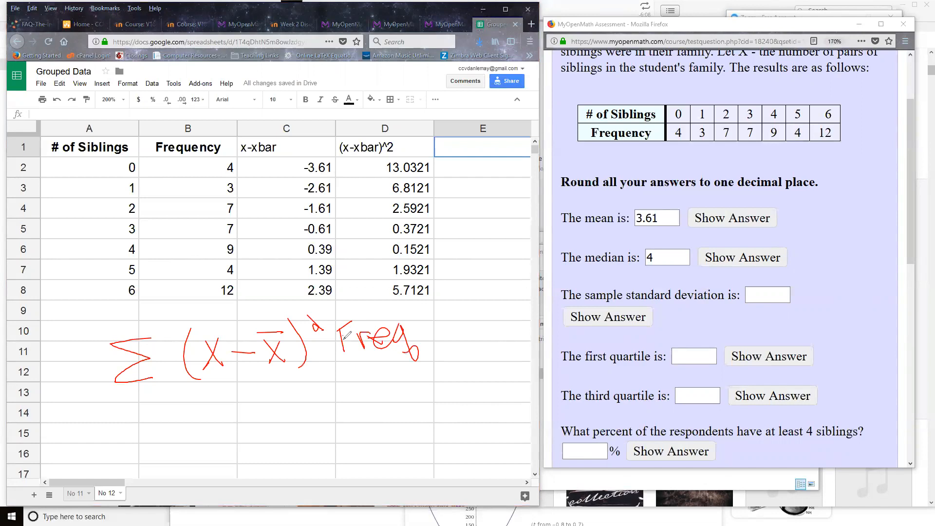
pyautogui.moveTo(409, 306)
pyautogui.mouseDown()
pyautogui.moveTo(439, 320)
pyautogui.moveTo(427, 359)
pyautogui.mouseUp()
pyautogui.moveTo(183, 323); pyautogui.dragTo(203, 386)
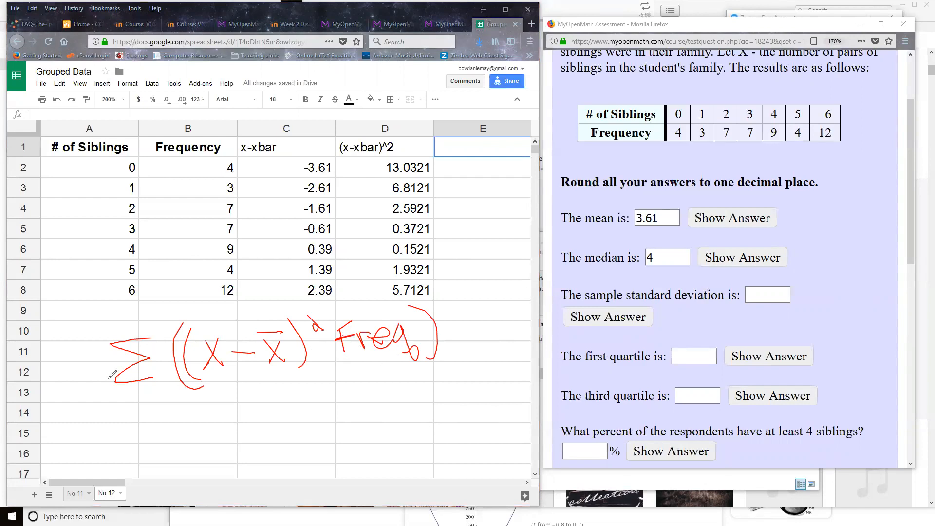
# Handwrite a fraction bar with n−1 beneath the sum, and clear the handwritten notes from the screen.
pyautogui.moveTo(129, 404); pyautogui.dragTo(434, 365)
pyautogui.moveTo(233, 410); pyautogui.dragTo(254, 428)
pyautogui.moveTo(261, 415)
pyautogui.mouseDown()
pyautogui.moveTo(280, 411)
pyautogui.moveTo(294, 422)
pyautogui.mouseUp()
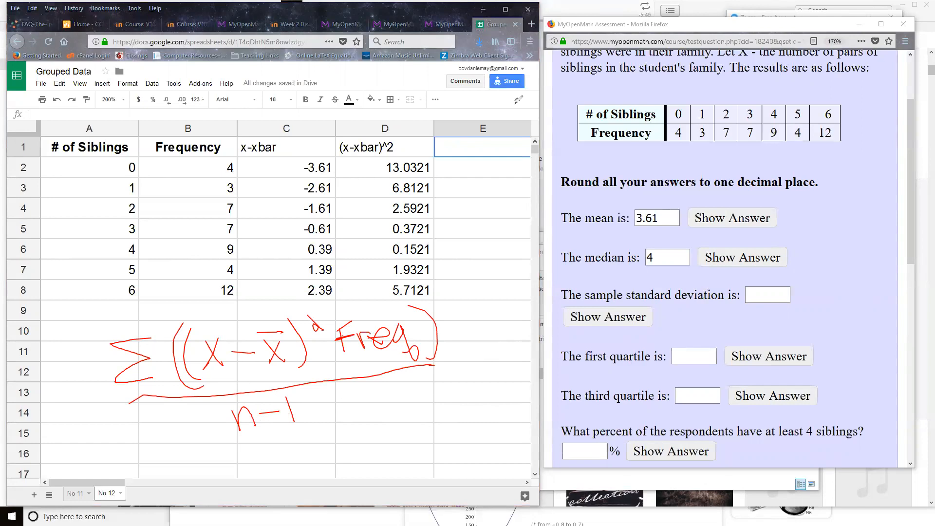
pyautogui.click(575, 69)
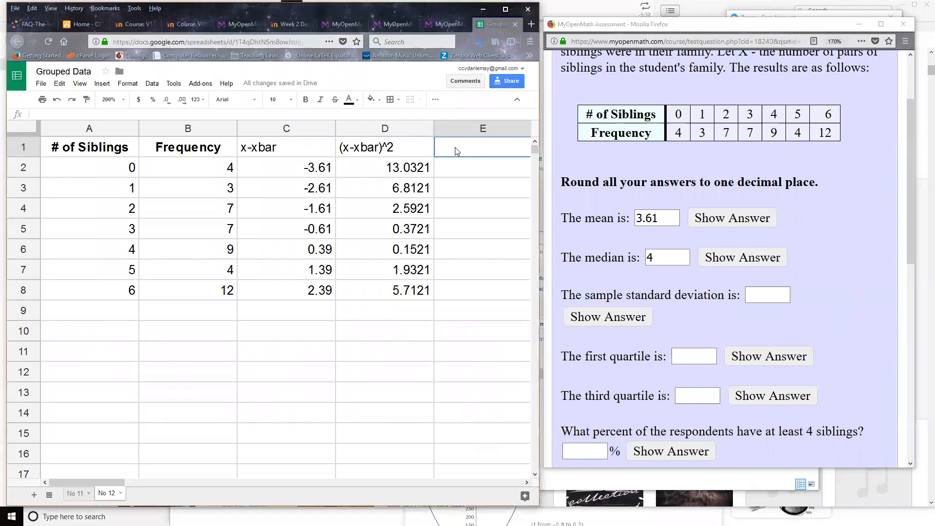
pyautogui.write('freq*')
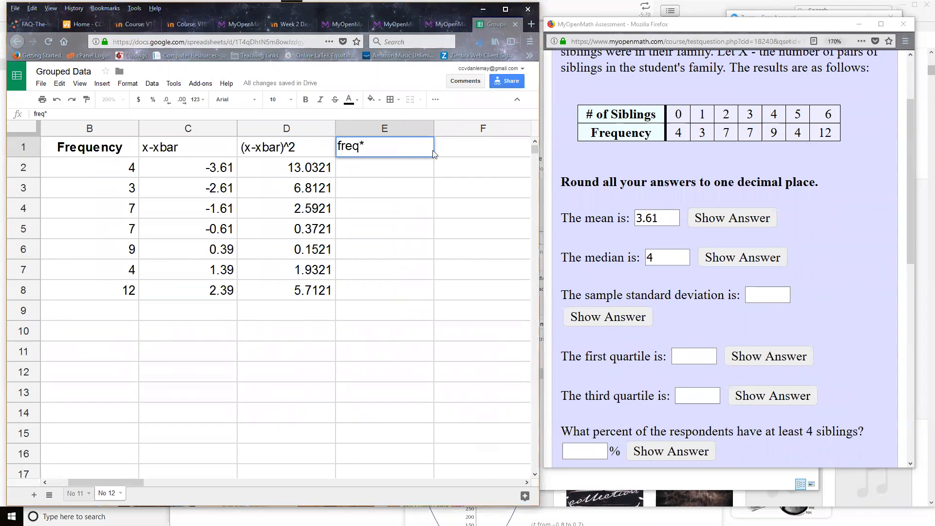
pyautogui.press('Escape')
pyautogui.click(379, 194)
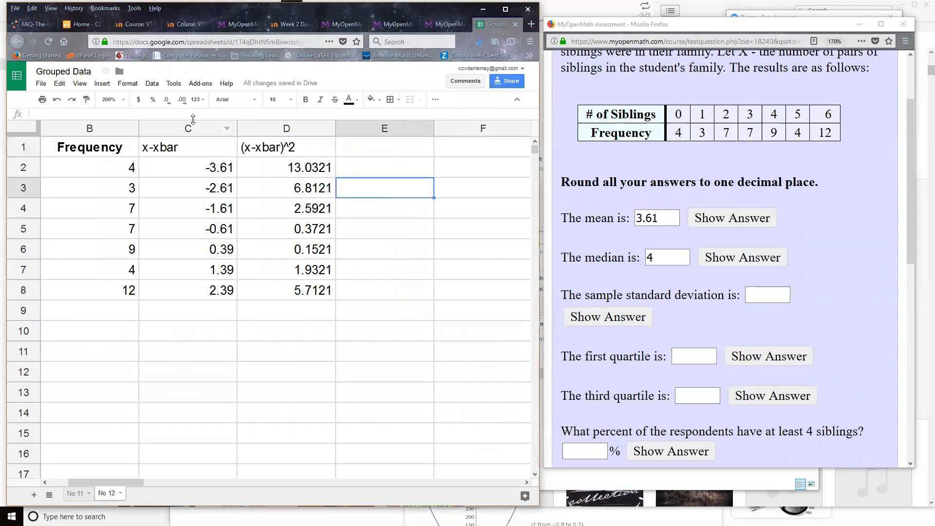
pyautogui.click(57, 105)
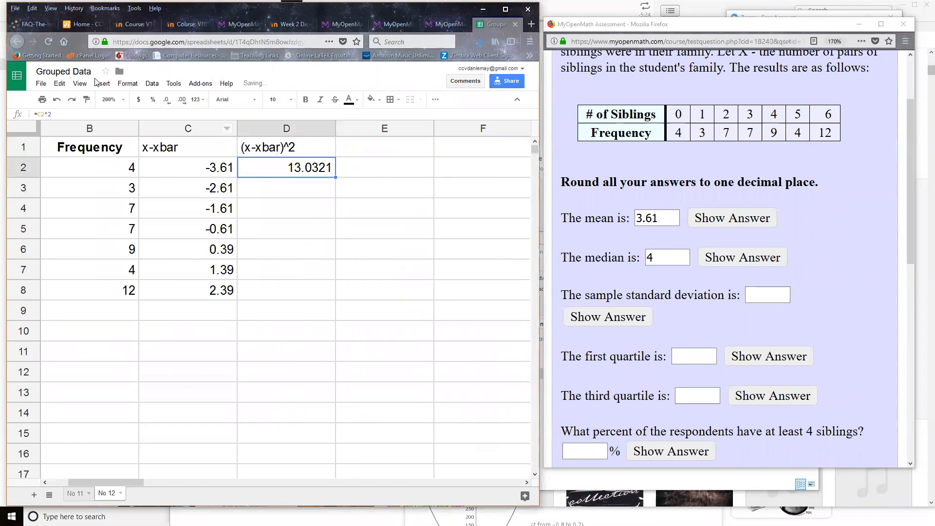
pyautogui.click(72, 99)
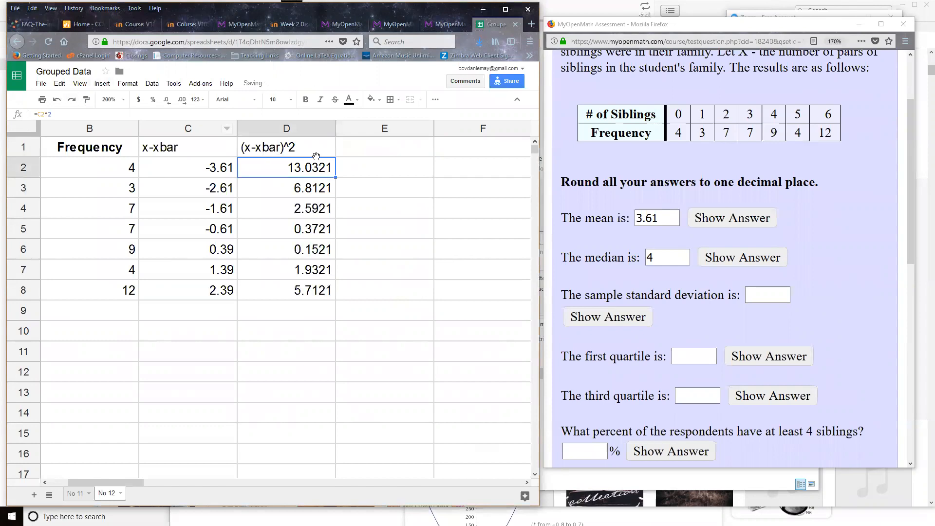
# Enter the column header freq*(x-xbar)^2 in cell E1.
pyautogui.click(370, 151)
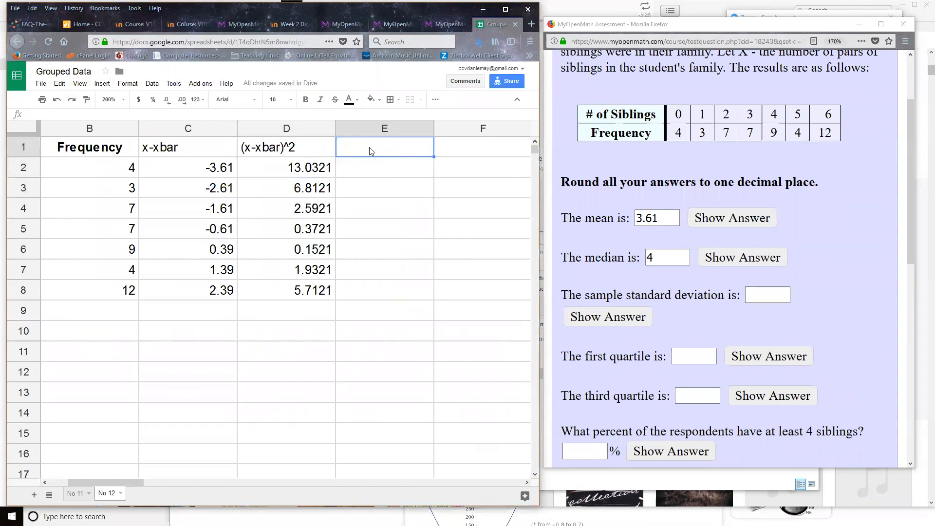
pyautogui.doubleClick(283, 147)
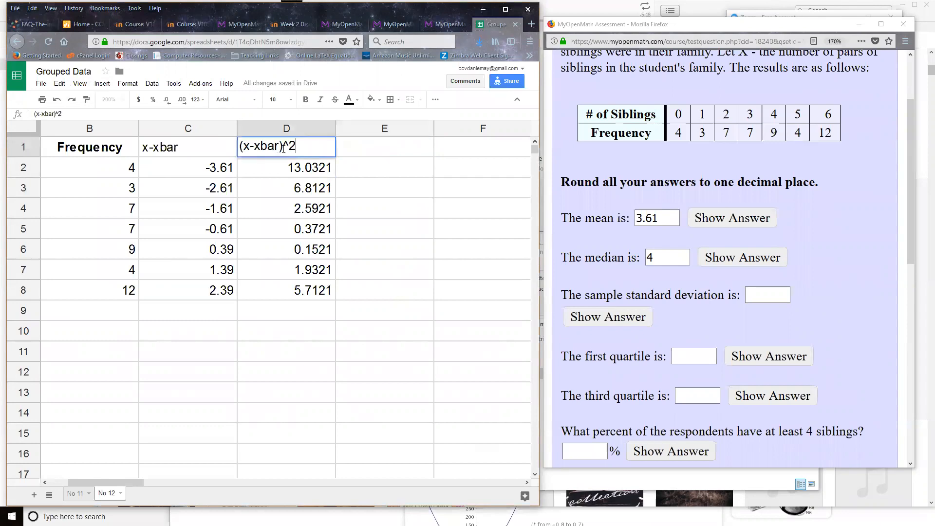
pyautogui.moveTo(296, 146); pyautogui.dragTo(204, 144)
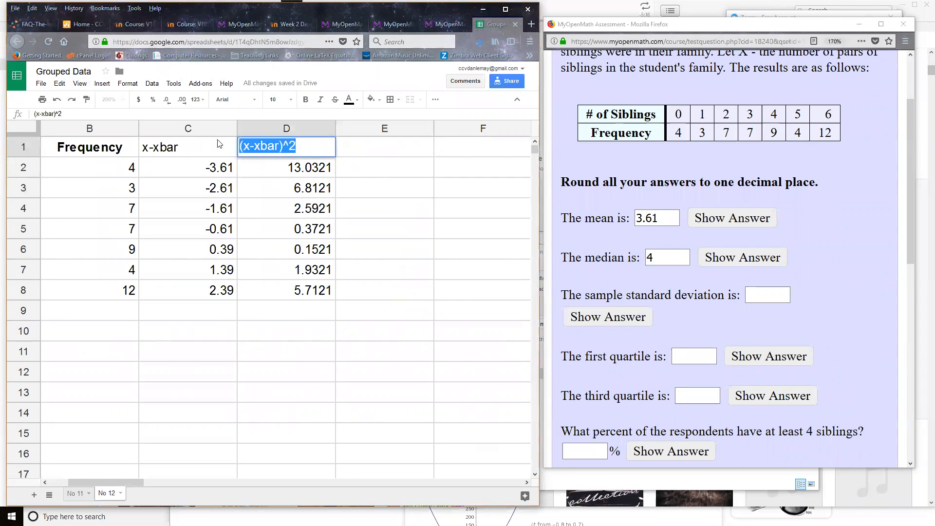
pyautogui.doubleClick(378, 152)
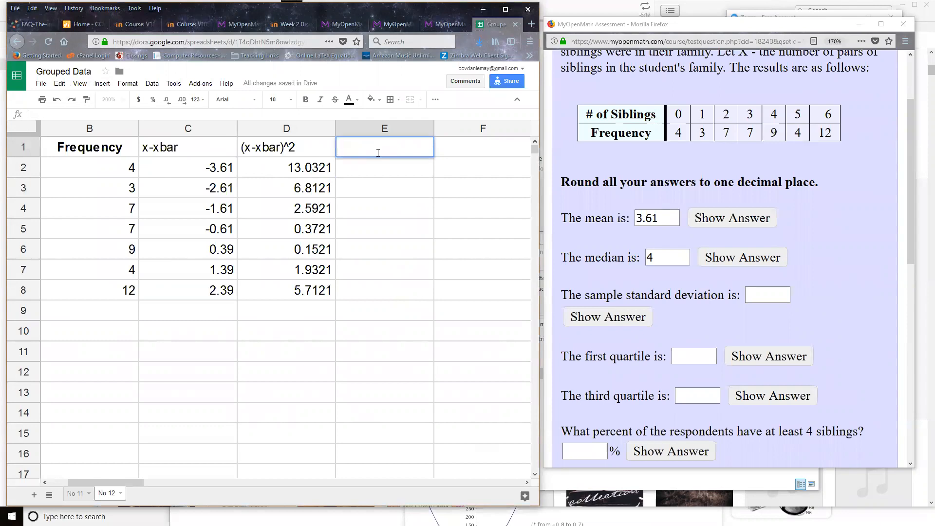
pyautogui.write('freq')
pyautogui.press('Tab')
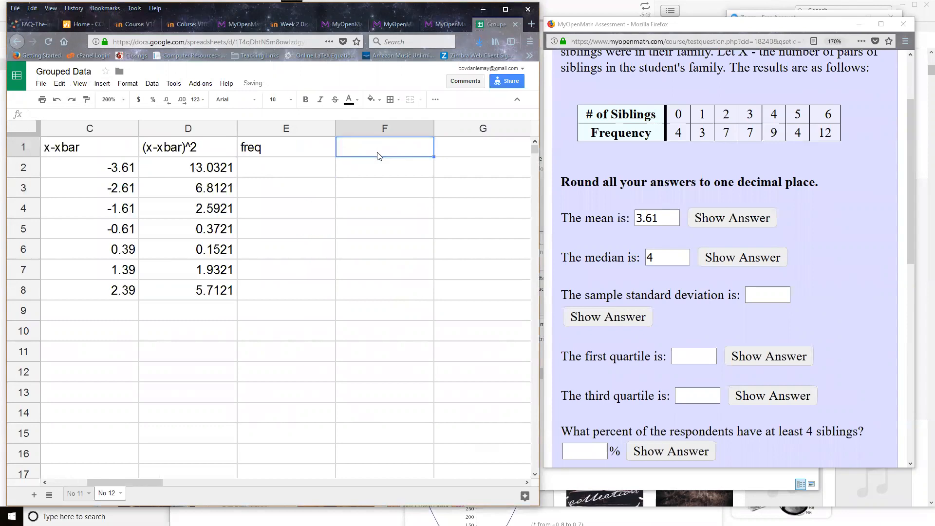
pyautogui.doubleClick(289, 148)
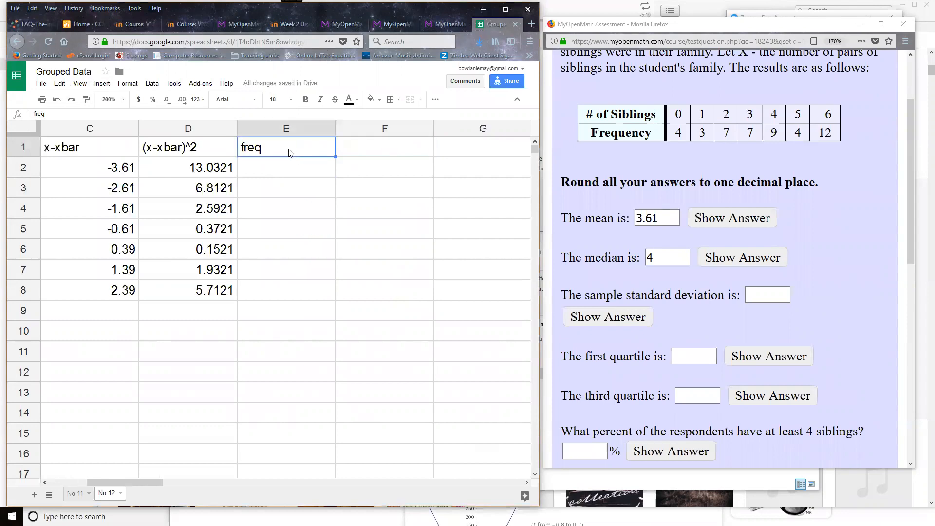
pyautogui.write('*')
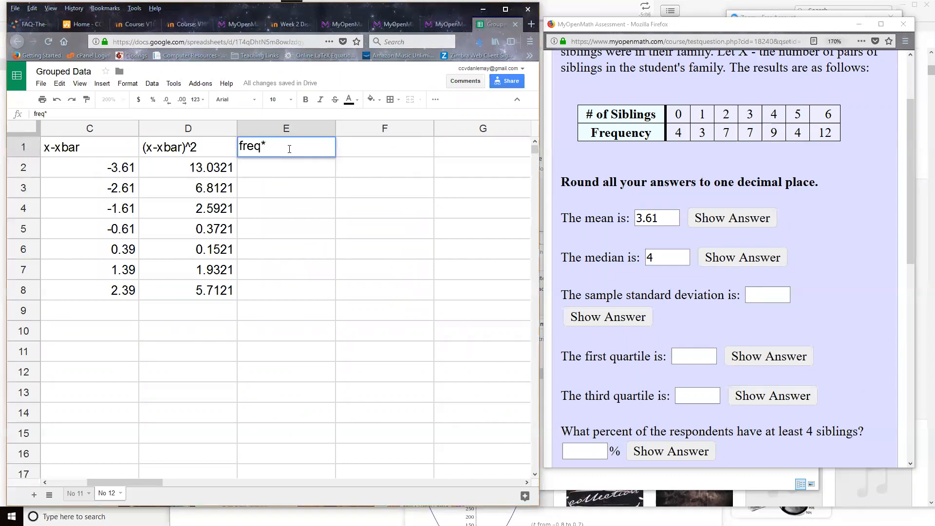
pyautogui.write('(x-xbar)^2')
pyautogui.press('Return')
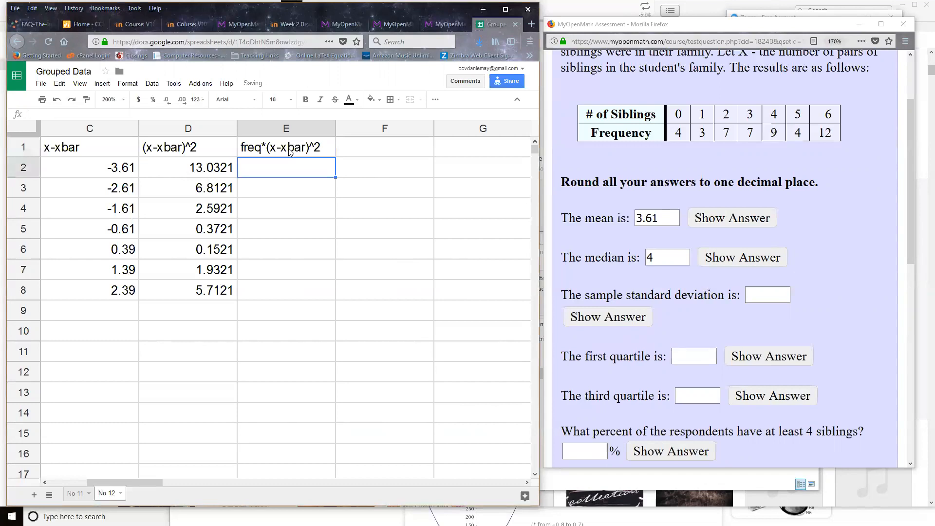
# Bring columns A through E into view and widen the spreadsheet window over the question window, abandoning the formula started in E2.
pyautogui.write('=')
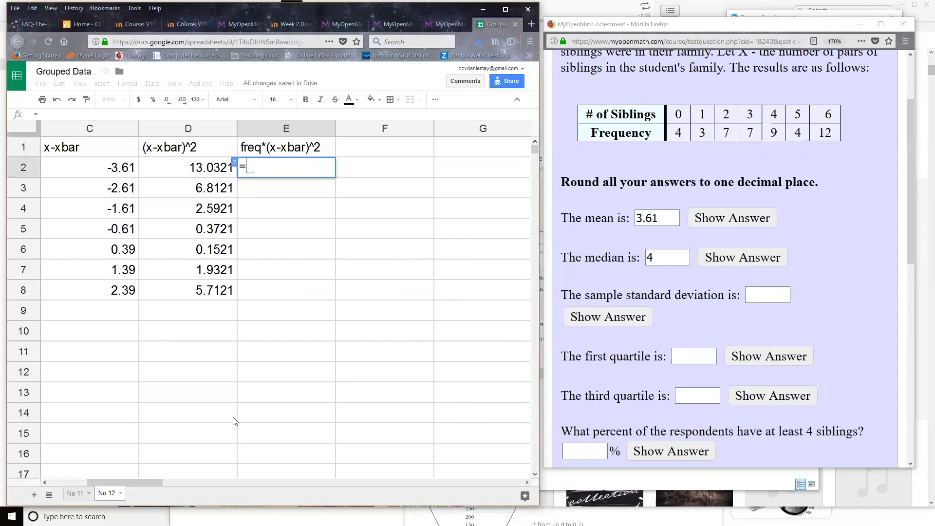
pyautogui.moveTo(128, 481); pyautogui.dragTo(98, 477)
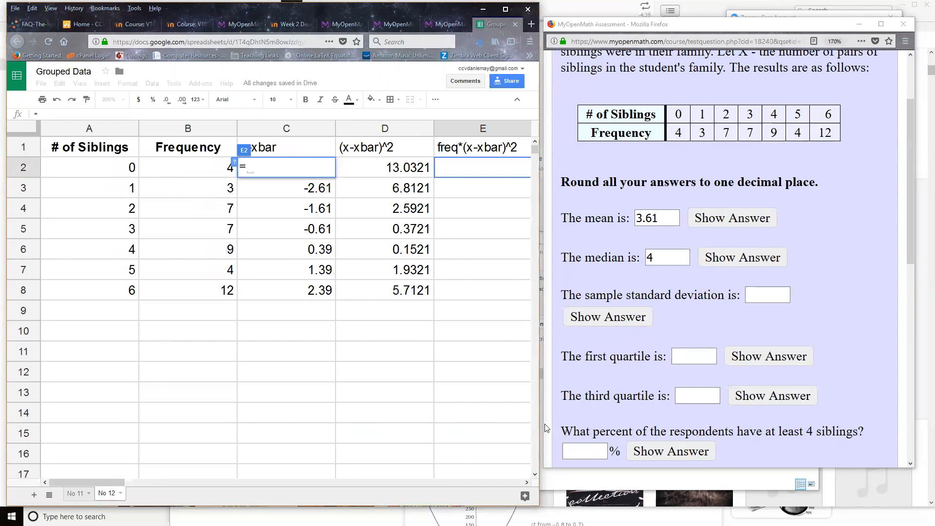
pyautogui.moveTo(540, 422); pyautogui.dragTo(854, 341)
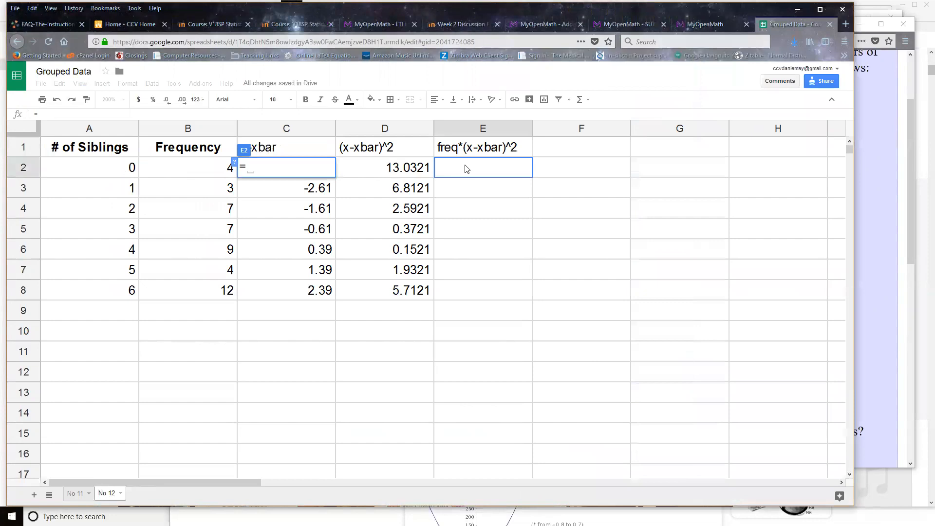
pyautogui.press('Escape')
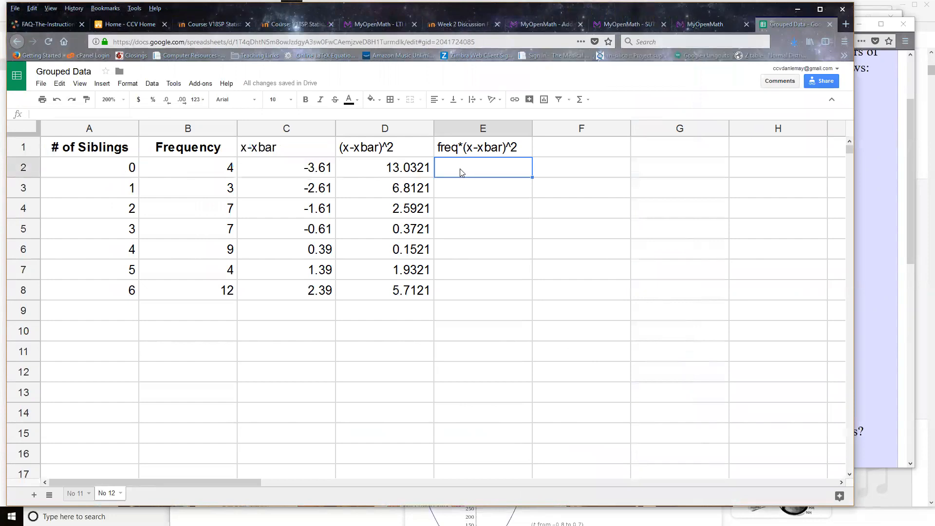
# Enter the formula =B2*D2 in cell E2 and fill it down through E8.
pyautogui.doubleClick(462, 170)
pyautogui.write('=')
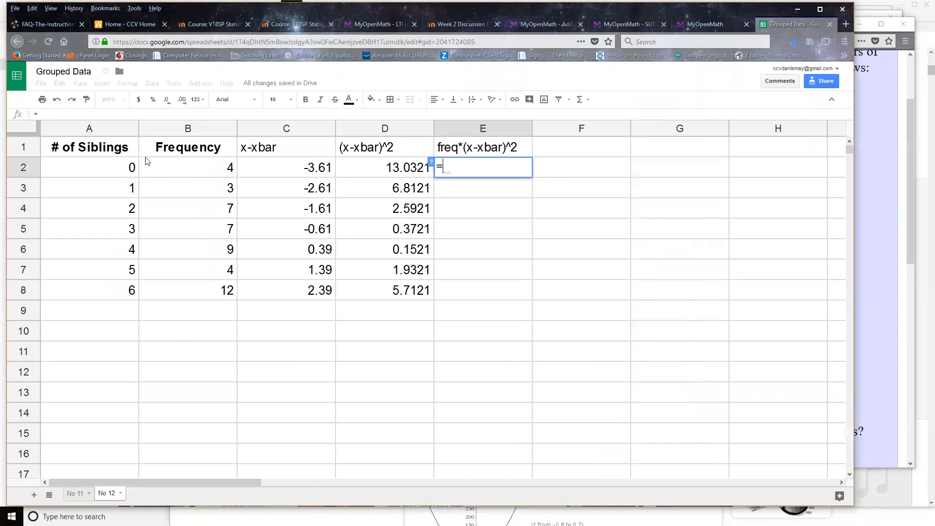
pyautogui.click(181, 168)
pyautogui.write('*')
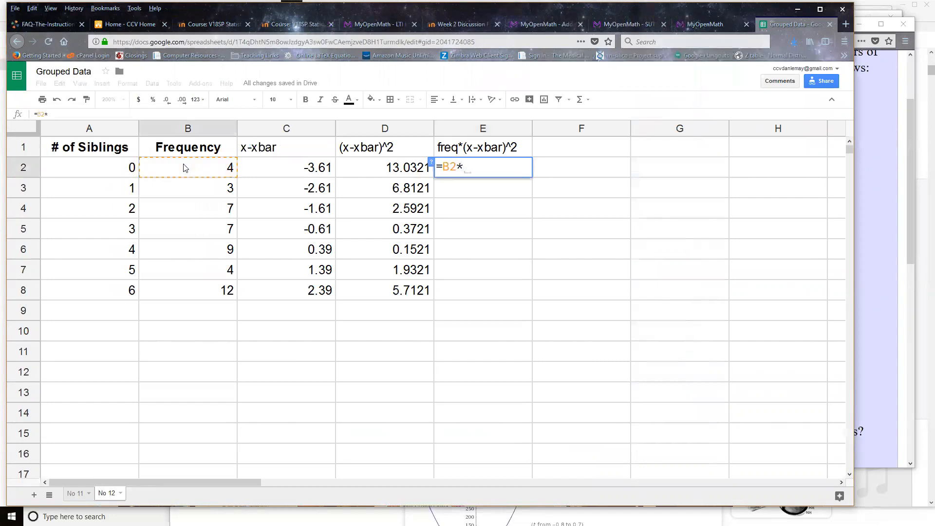
pyautogui.click(381, 174)
pyautogui.press('Return')
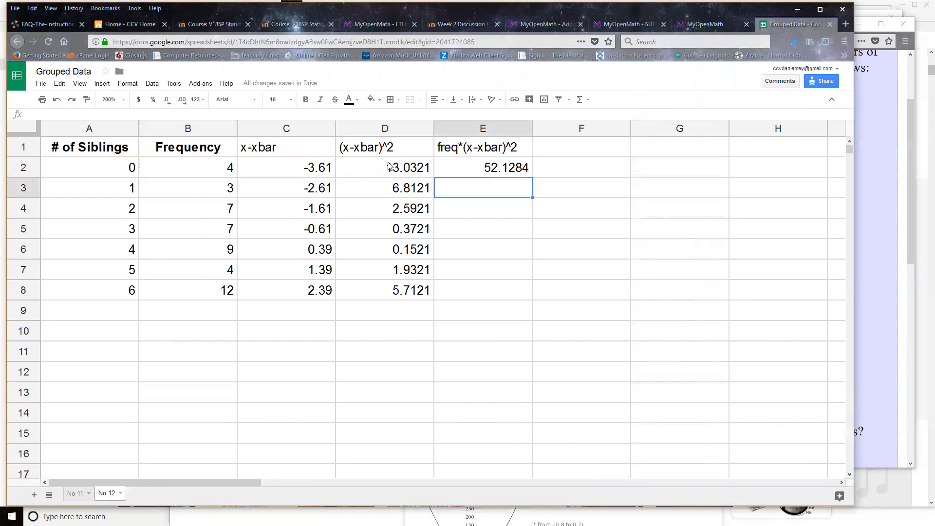
pyautogui.click(490, 167)
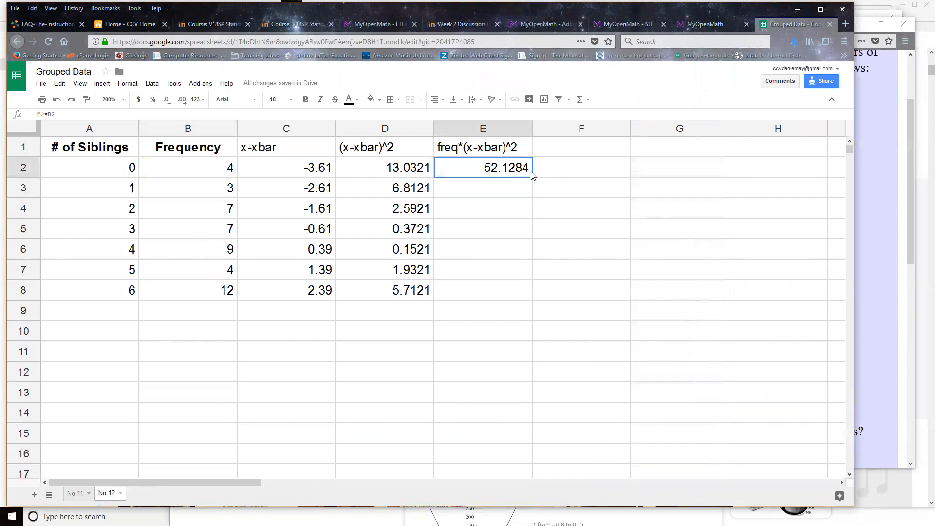
pyautogui.moveTo(531, 177); pyautogui.dragTo(511, 297)
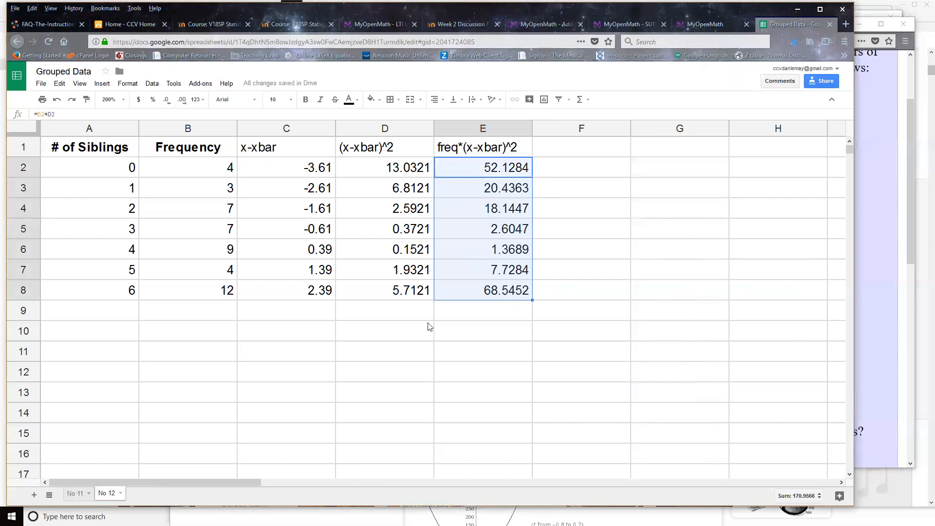
# Label cell D9 "Sum" and total the weighted squared deviations in E9 with =sum(E2:E8).
pyautogui.click(410, 315)
pyautogui.write('Sum')
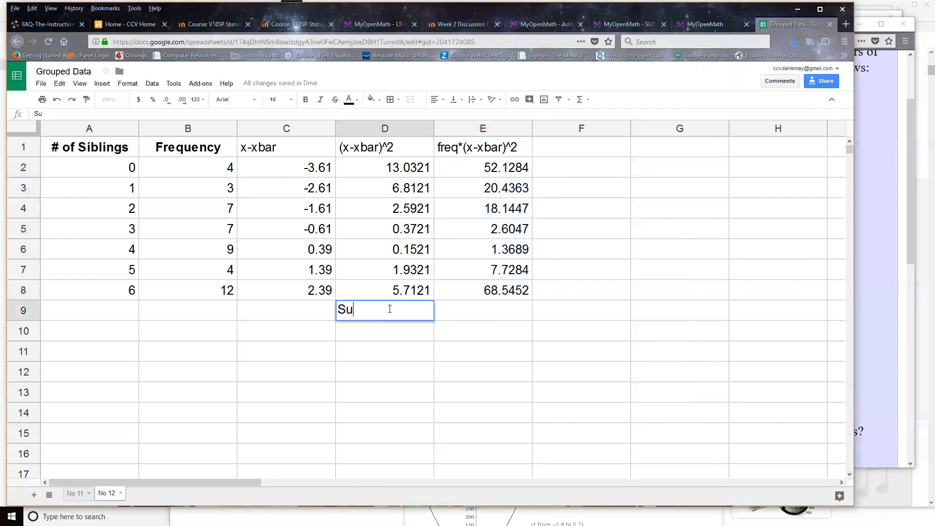
pyautogui.press('Tab')
pyautogui.write('=sum(')
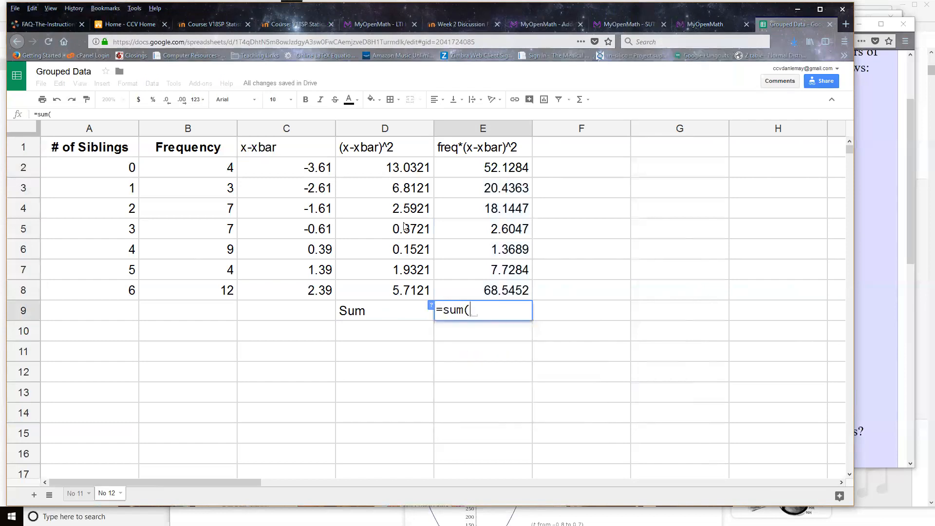
pyautogui.moveTo(470, 176); pyautogui.dragTo(475, 292)
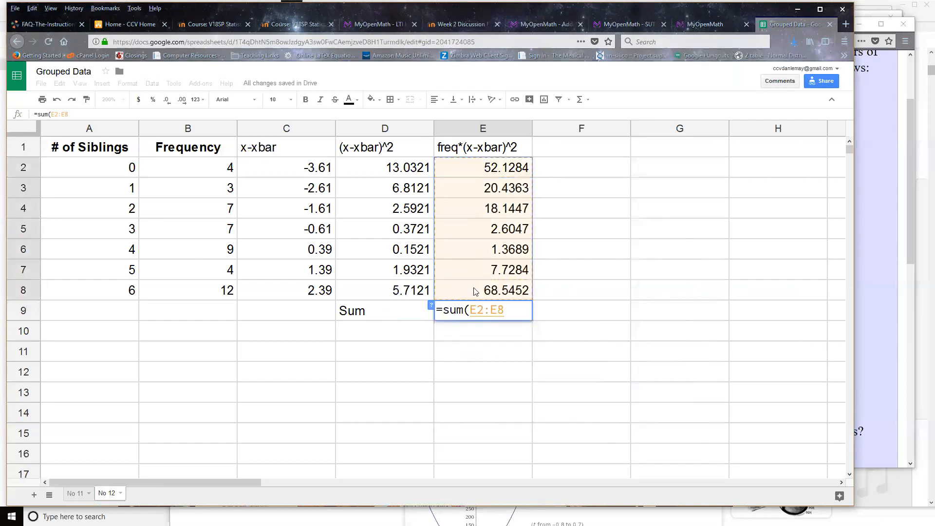
pyautogui.press('Return')
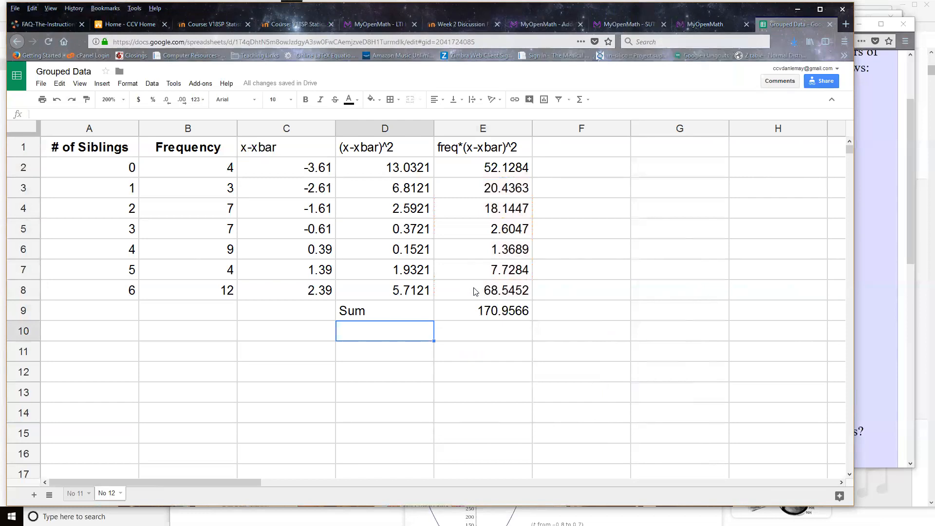
# Label cell D10 "Variance" beneath the Sum label.
pyautogui.write('V')
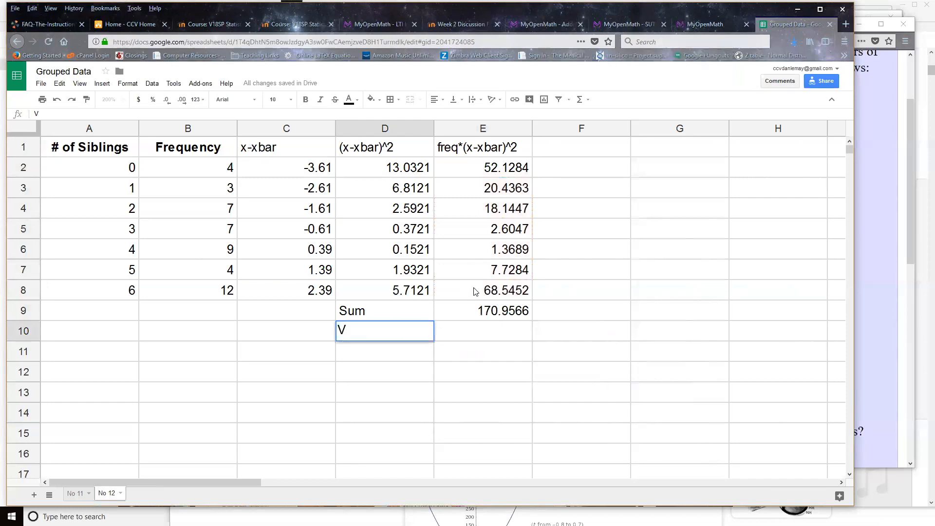
pyautogui.write('ariance')
pyautogui.press('Tab')
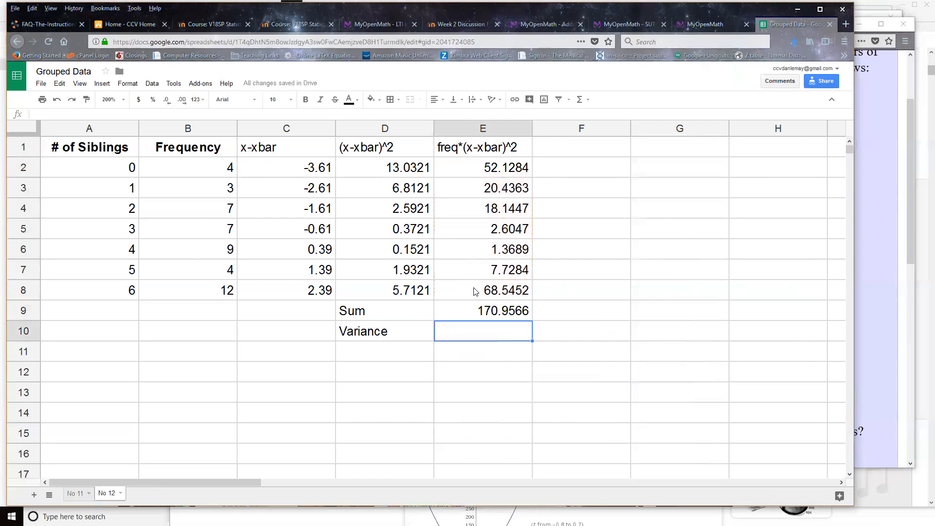
# Total the Frequency column in cell B9 by summing B2:B8.
pyautogui.click(168, 317)
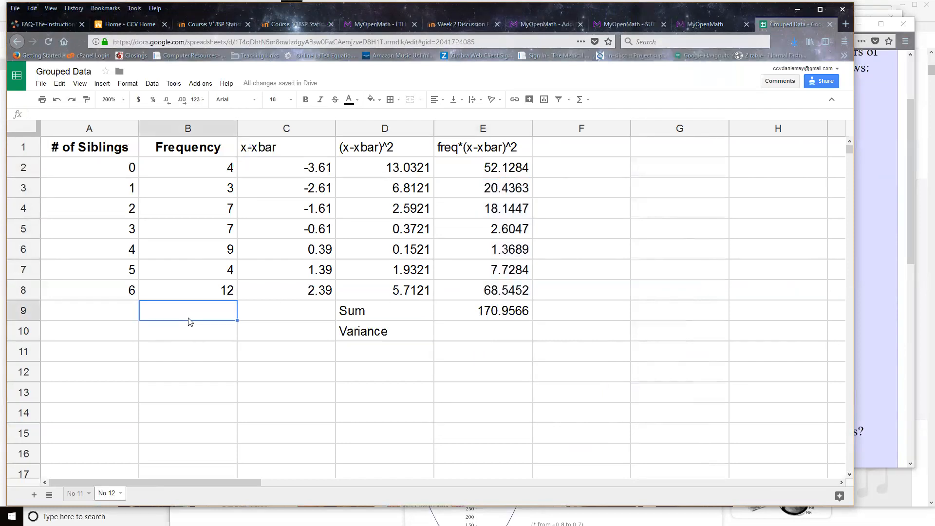
pyautogui.write('=sum(')
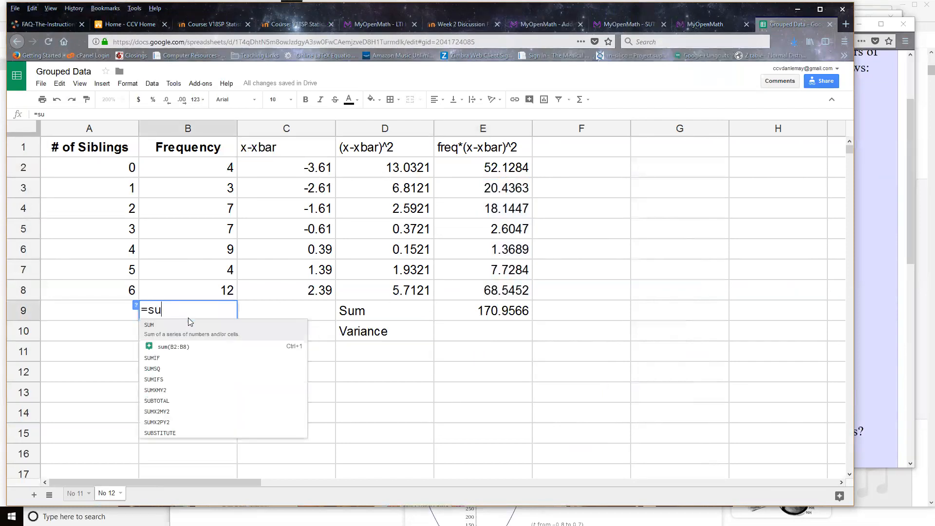
pyautogui.moveTo(199, 168); pyautogui.dragTo(197, 290)
pyautogui.press('Return')
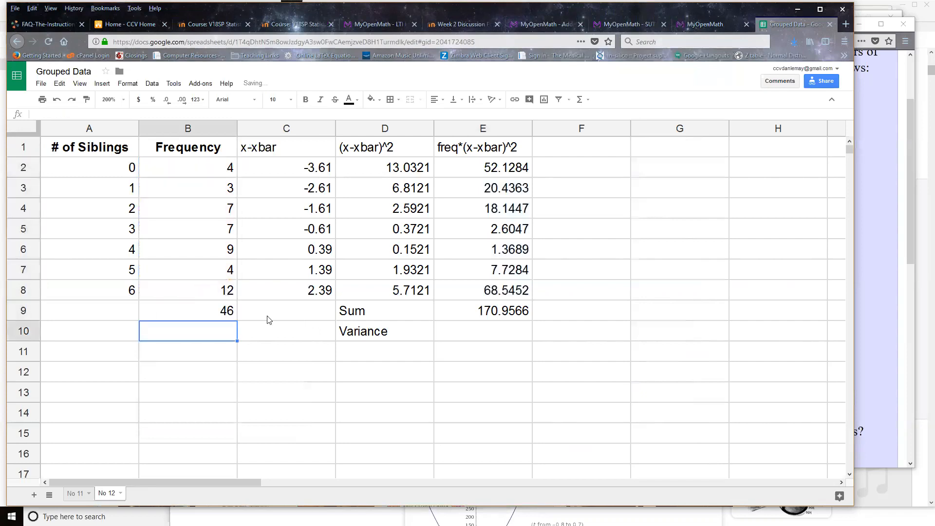
# Compute the variance in cell E10 with the formula =E9/45.
pyautogui.click(505, 317)
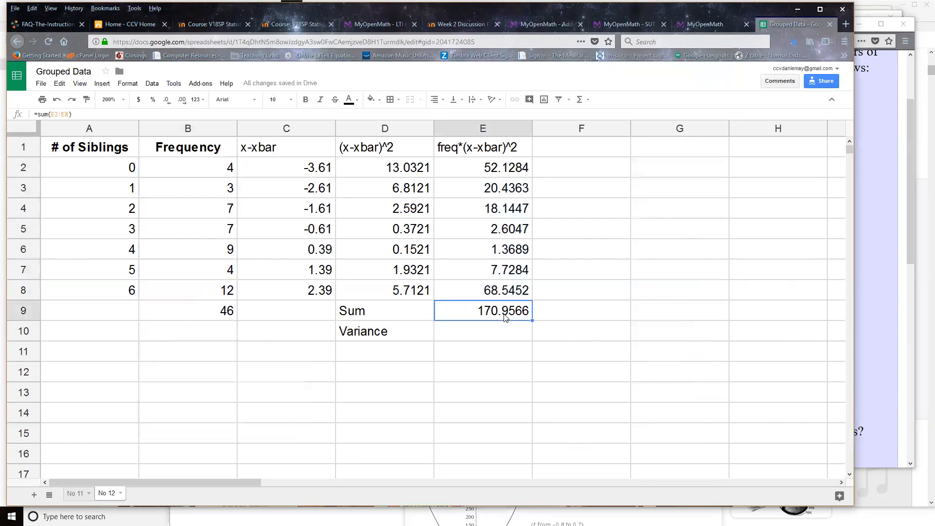
pyautogui.click(494, 337)
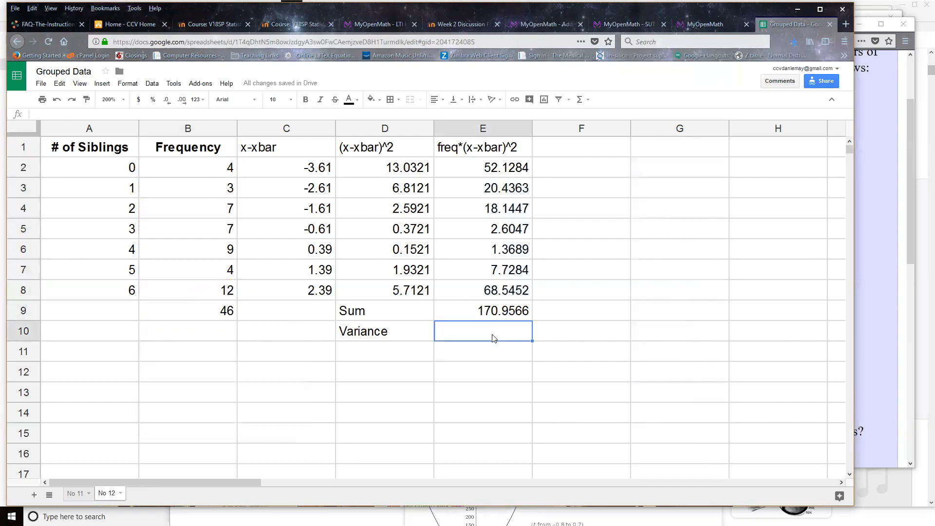
pyautogui.write('=')
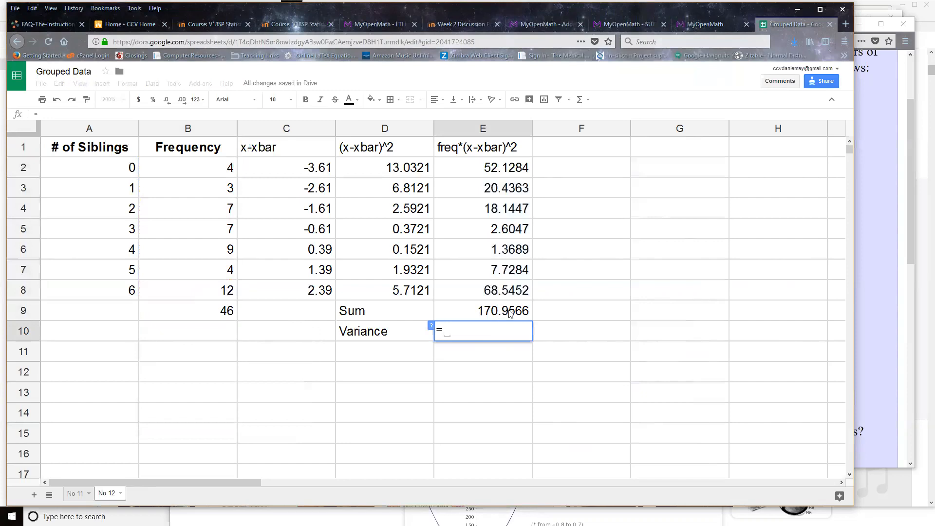
pyautogui.click(509, 314)
pyautogui.write('/45')
pyautogui.press('Return')
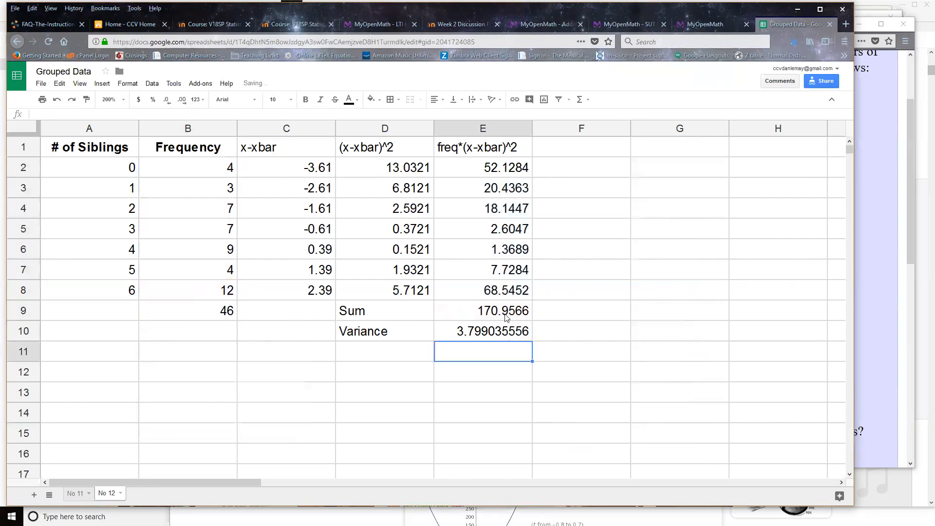
# Label cell D11 "std dev" and compute the standard deviation in E11 with =sqrt(E10).
pyautogui.click(411, 349)
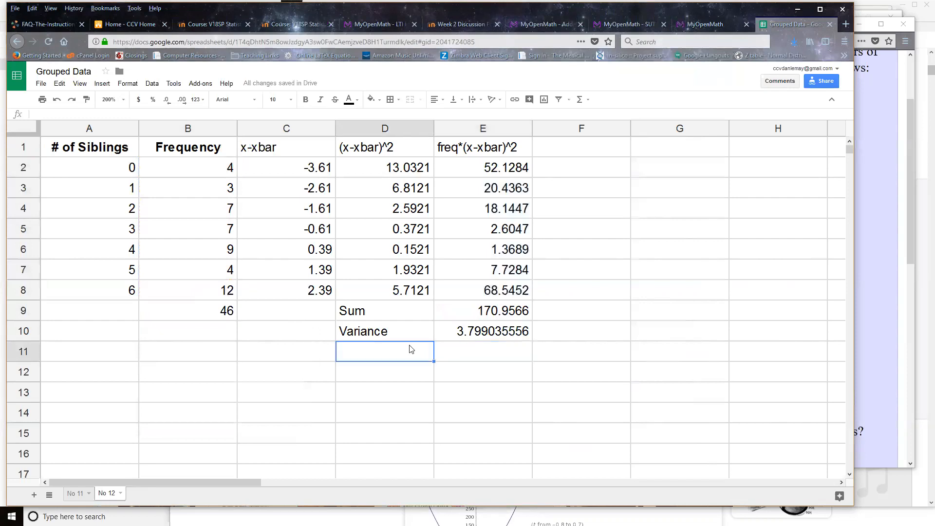
pyautogui.write('std dev')
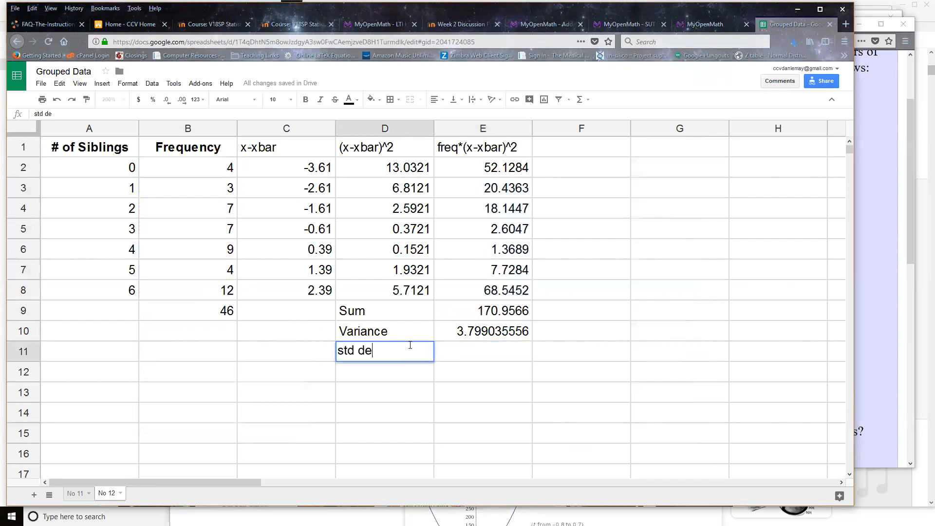
pyautogui.press('Tab')
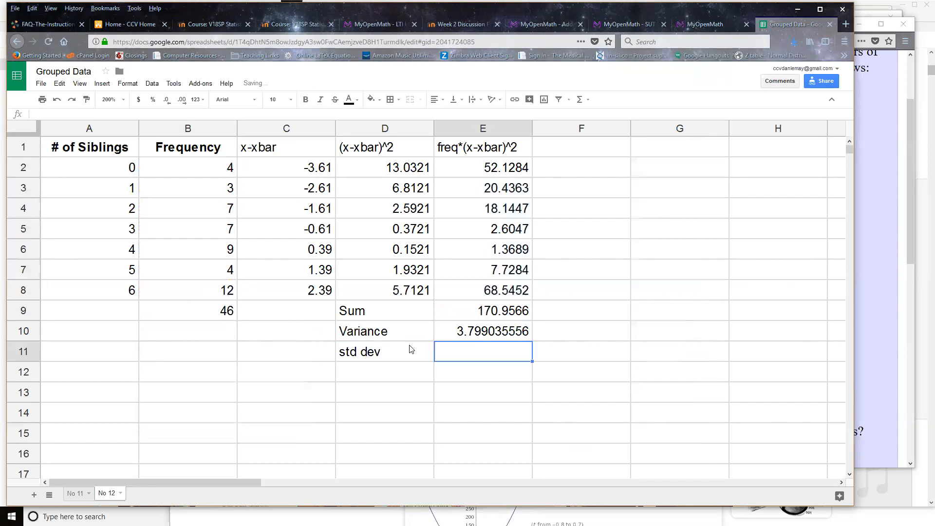
pyautogui.write('=')
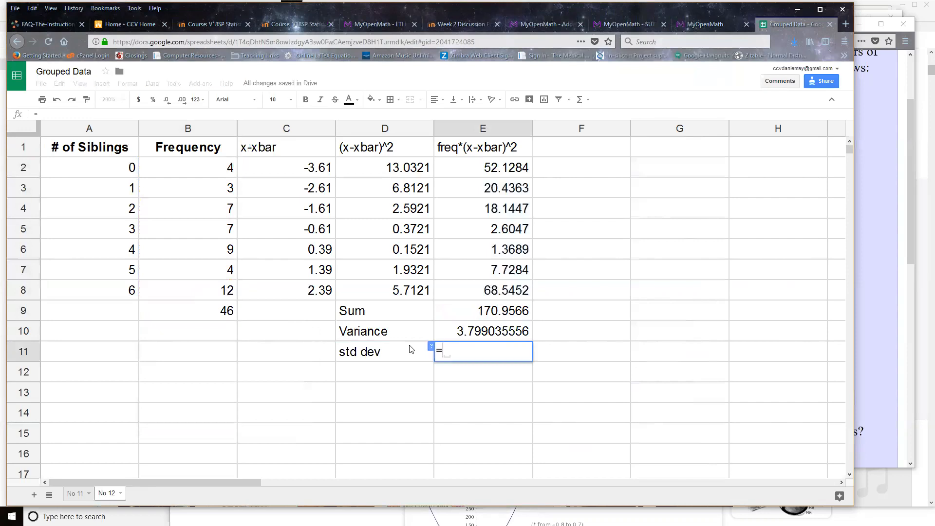
pyautogui.write('sqrt')
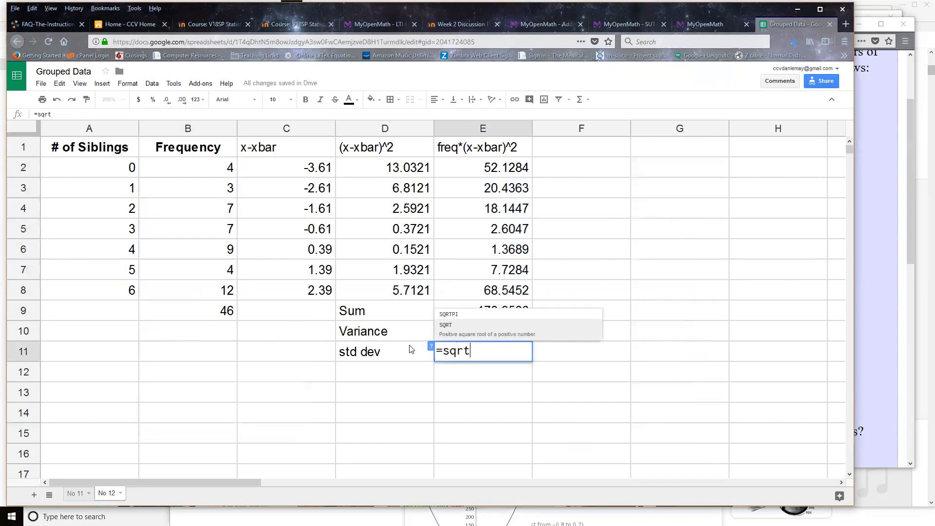
pyautogui.write('(')
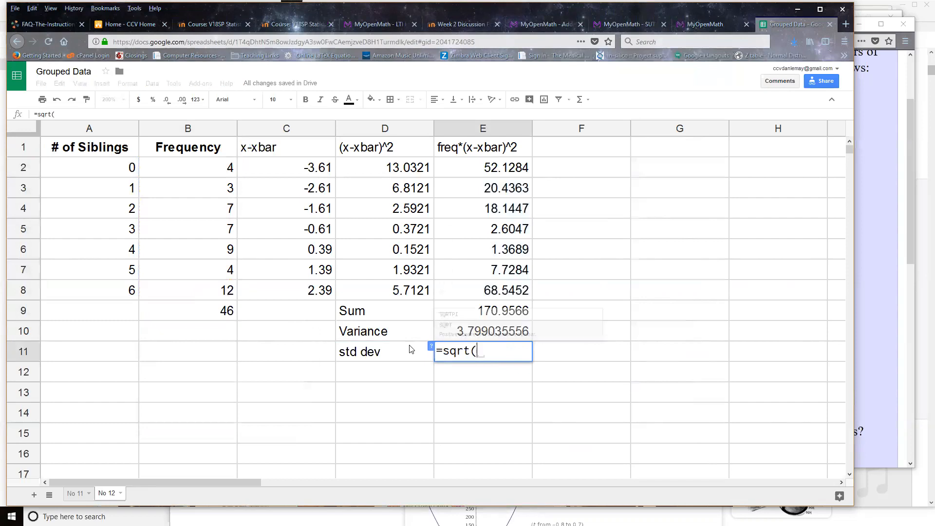
pyautogui.click(484, 333)
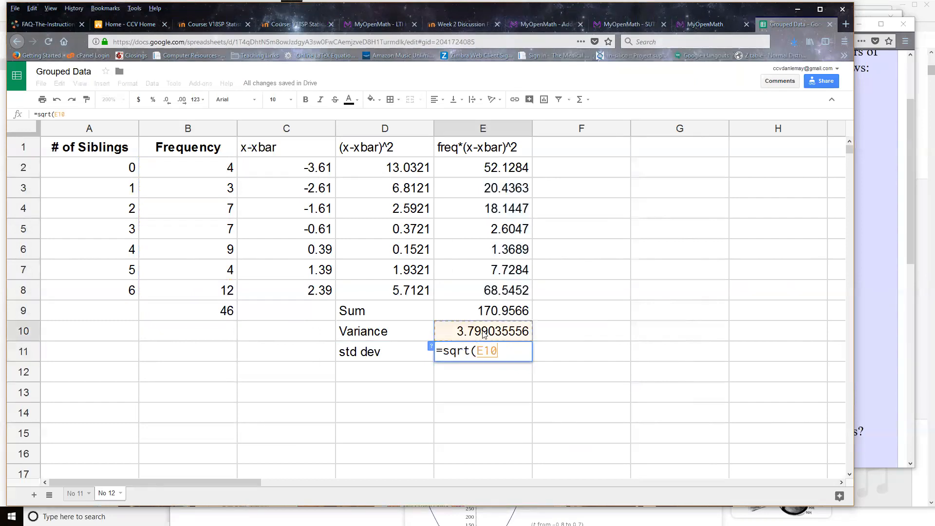
pyautogui.press('Return')
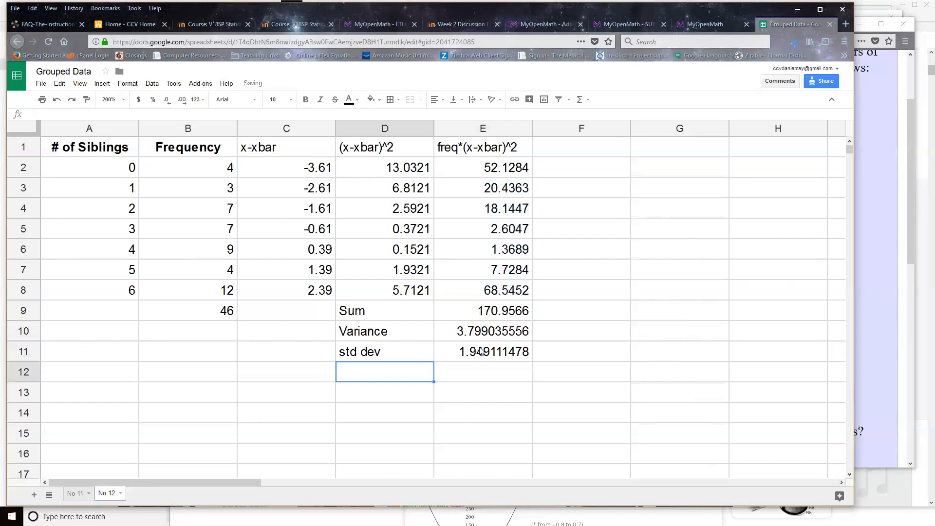
# Narrow the spreadsheet window to uncover the MyOpenMath question and enter 1.9491 as the sample standard deviation.
pyautogui.click(501, 356)
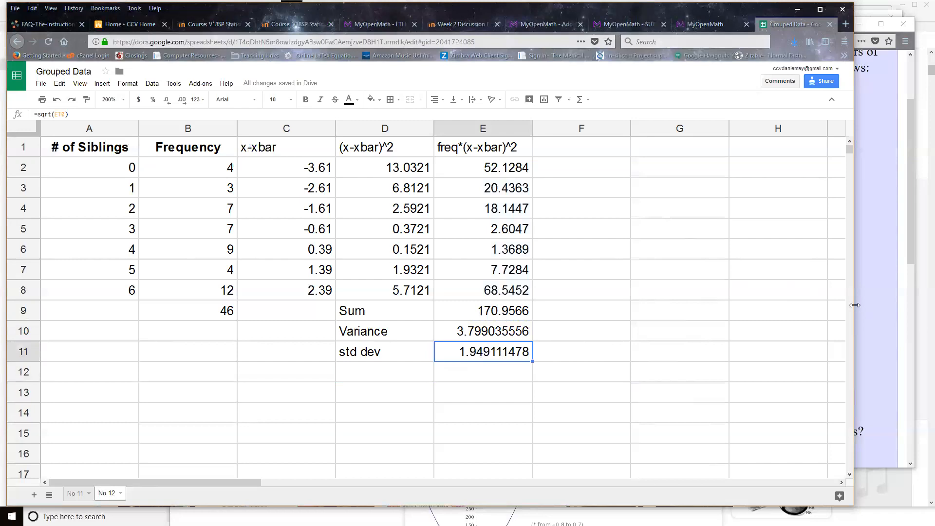
pyautogui.moveTo(855, 305); pyautogui.dragTo(593, 305)
pyautogui.click(769, 292)
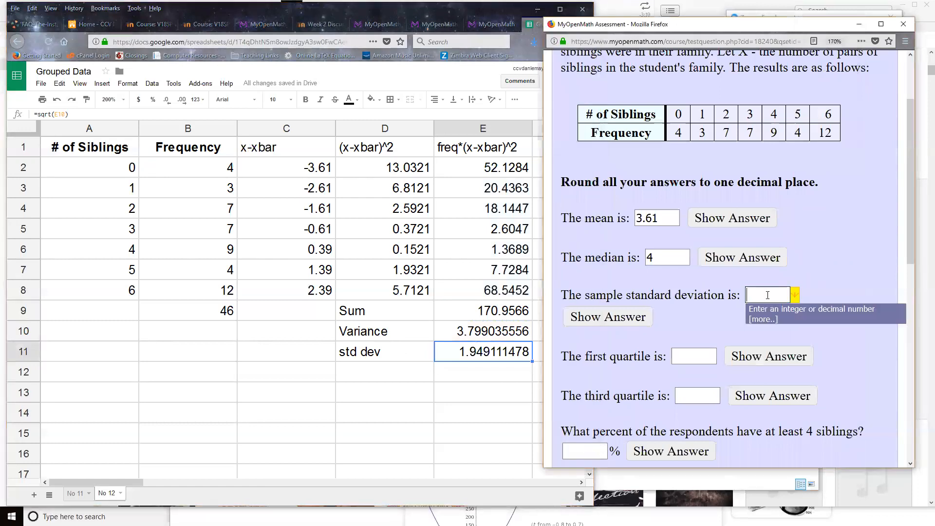
pyautogui.write('1.9491')
pyautogui.click(632, 358)
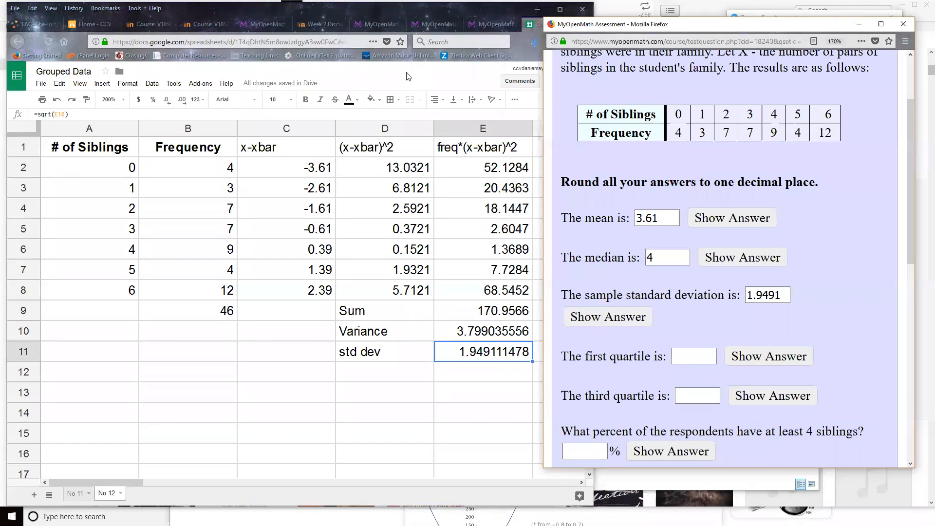
# Handwrite 23 above a line and 24 below it under the Frequency column, with a brace beside each half.
pyautogui.moveTo(152, 383)
pyautogui.mouseDown()
pyautogui.moveTo(180, 403)
pyautogui.moveTo(197, 390)
pyautogui.mouseUp()
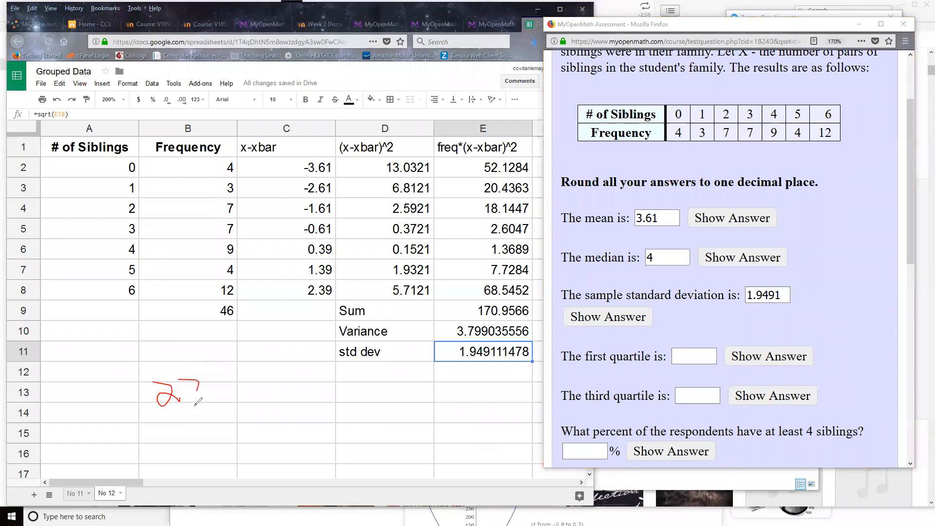
pyautogui.moveTo(152, 427); pyautogui.dragTo(235, 417)
pyautogui.moveTo(170, 442)
pyautogui.mouseDown()
pyautogui.moveTo(188, 458)
pyautogui.moveTo(214, 440)
pyautogui.moveTo(217, 458)
pyautogui.mouseUp()
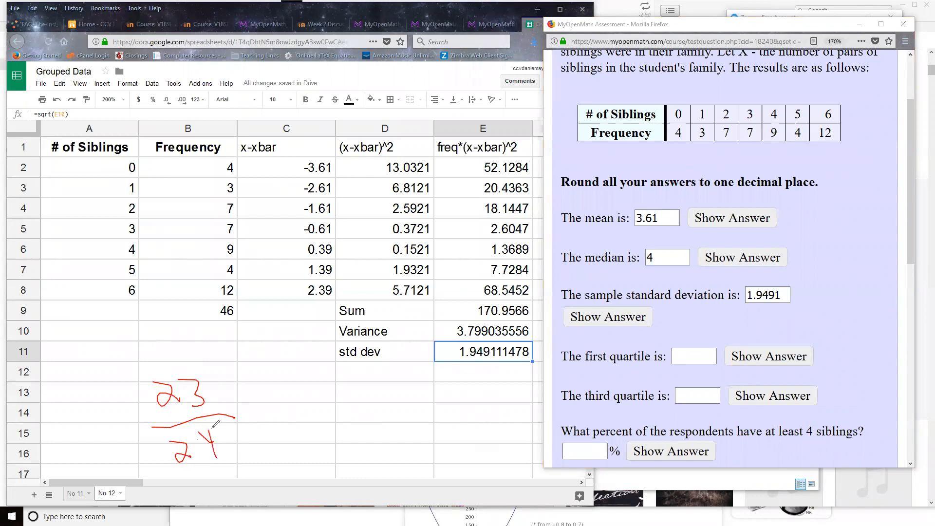
pyautogui.moveTo(226, 388)
pyautogui.mouseDown()
pyautogui.moveTo(235, 360)
pyautogui.moveTo(218, 332)
pyautogui.mouseUp()
pyautogui.moveTo(238, 425); pyautogui.dragTo(255, 471)
# Handwrite (23+1)/2 = 12 below the std dev row and circle the 12.
pyautogui.moveTo(329, 408)
pyautogui.mouseDown()
pyautogui.moveTo(354, 423)
pyautogui.moveTo(373, 417)
pyautogui.moveTo(366, 426)
pyautogui.mouseUp()
pyautogui.moveTo(378, 409); pyautogui.dragTo(412, 417)
pyautogui.moveTo(335, 444); pyautogui.dragTo(409, 425)
pyautogui.moveTo(368, 449)
pyautogui.mouseDown()
pyautogui.moveTo(372, 469)
pyautogui.moveTo(393, 463)
pyautogui.mouseUp()
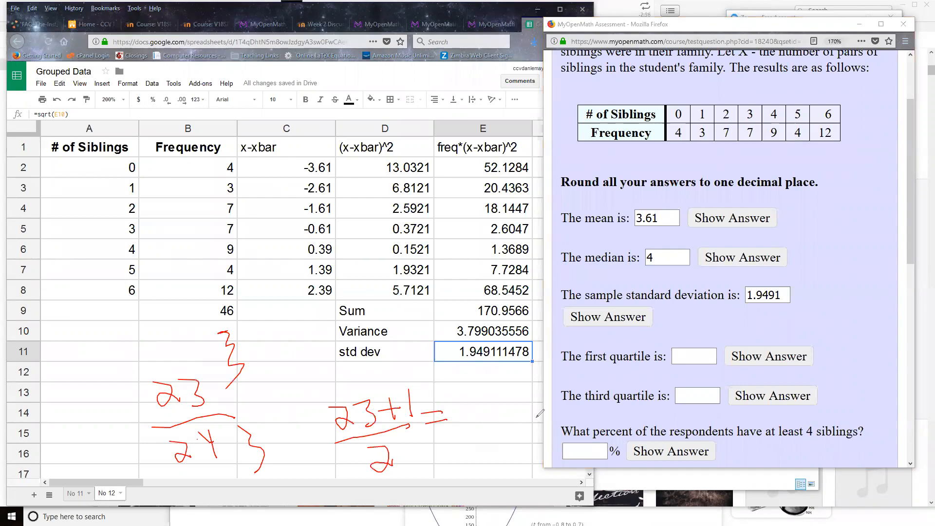
pyautogui.moveTo(462, 394)
pyautogui.mouseDown()
pyautogui.moveTo(470, 425)
pyautogui.moveTo(500, 412)
pyautogui.mouseUp()
pyautogui.moveTo(499, 373)
pyautogui.mouseDown()
pyautogui.moveTo(469, 374)
pyautogui.moveTo(516, 420)
pyautogui.moveTo(478, 364)
pyautogui.mouseUp()
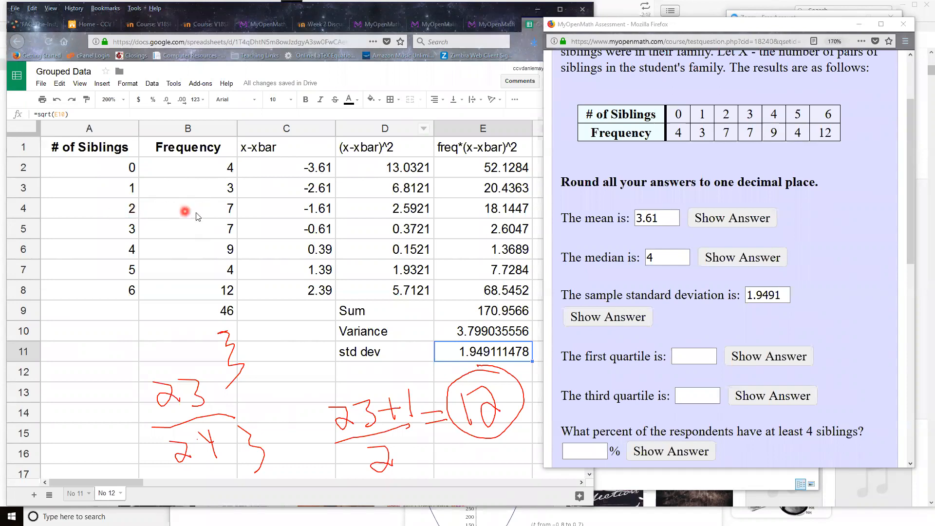
pyautogui.click(695, 356)
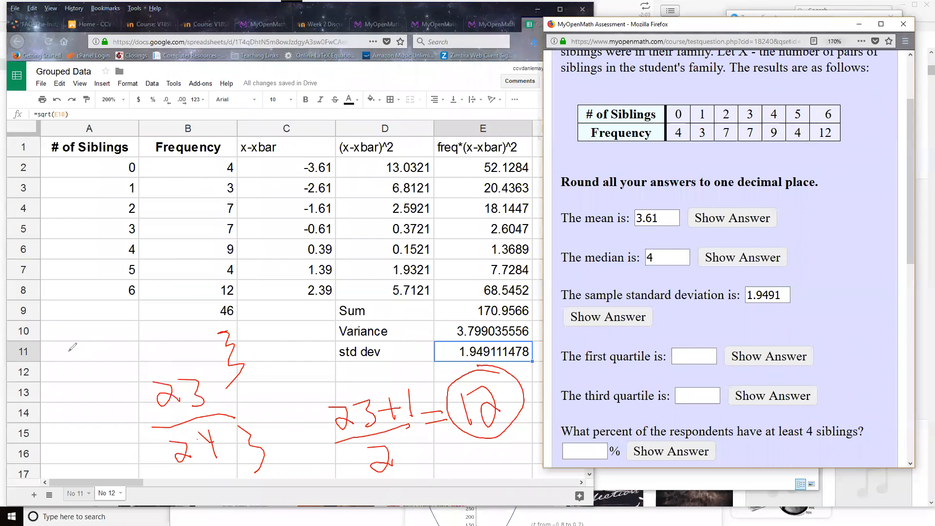
# Handwrite the quartile position work .25(46), 23 and 46/4 below the # of Siblings column.
pyautogui.moveTo(63, 336)
pyautogui.mouseDown()
pyautogui.moveTo(92, 358)
pyautogui.moveTo(102, 321)
pyautogui.moveTo(128, 354)
pyautogui.mouseUp()
pyautogui.moveTo(120, 316); pyautogui.dragTo(131, 344)
pyautogui.moveTo(147, 305); pyautogui.dragTo(161, 345)
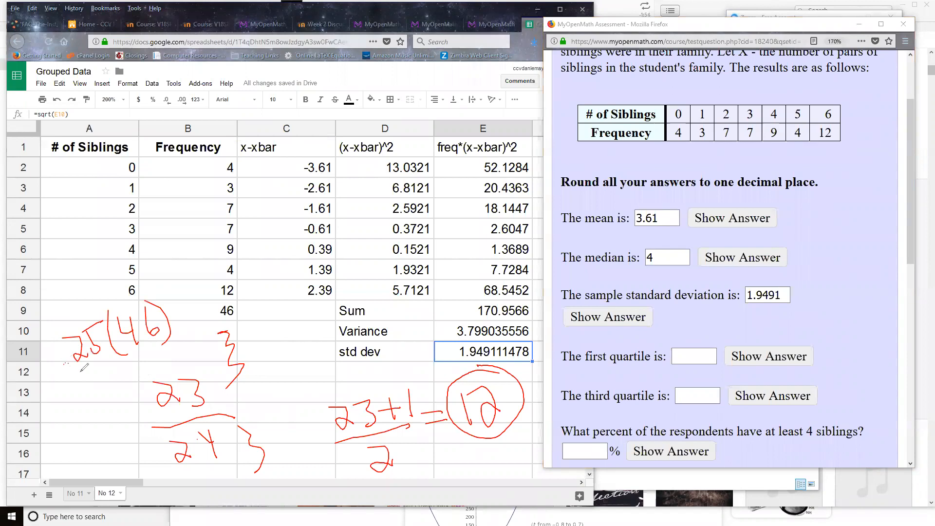
pyautogui.moveTo(83, 396); pyautogui.dragTo(100, 404)
pyautogui.moveTo(98, 377)
pyautogui.mouseDown()
pyautogui.moveTo(111, 385)
pyautogui.moveTo(108, 404)
pyautogui.mouseUp()
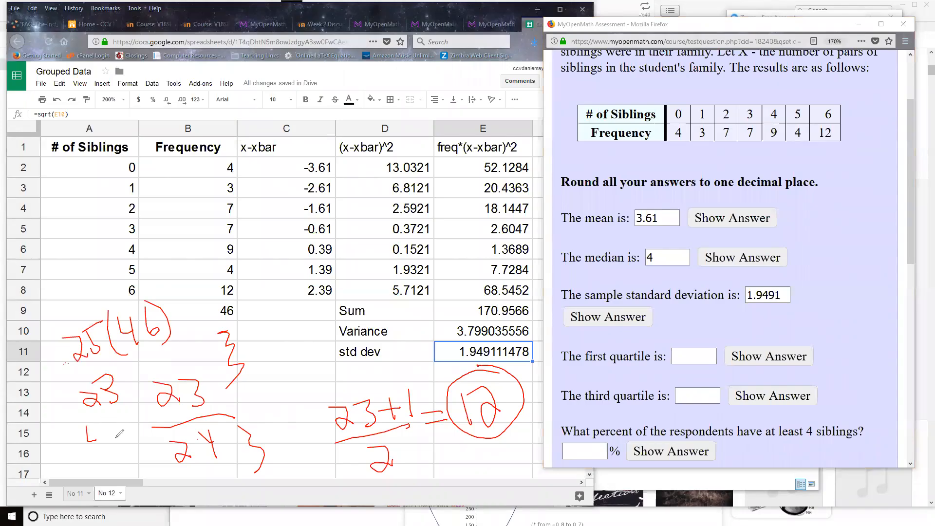
pyautogui.moveTo(87, 425); pyautogui.dragTo(111, 440)
pyautogui.moveTo(97, 428)
pyautogui.mouseDown()
pyautogui.moveTo(97, 447)
pyautogui.moveTo(110, 454)
pyautogui.mouseUp()
# Calculate 46/4 with a Google search in a new browser tab and return to the Grouped Data spreadsheet.
pyautogui.click(467, 10)
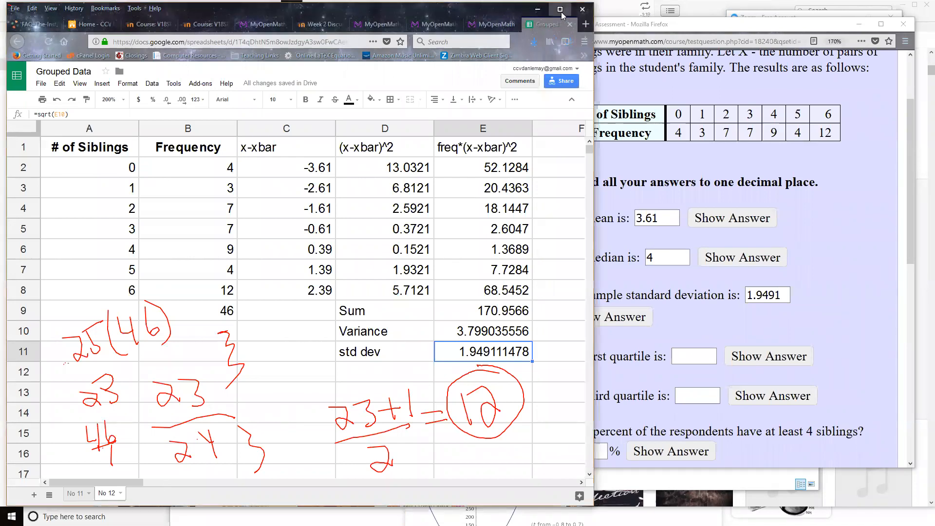
pyautogui.click(586, 23)
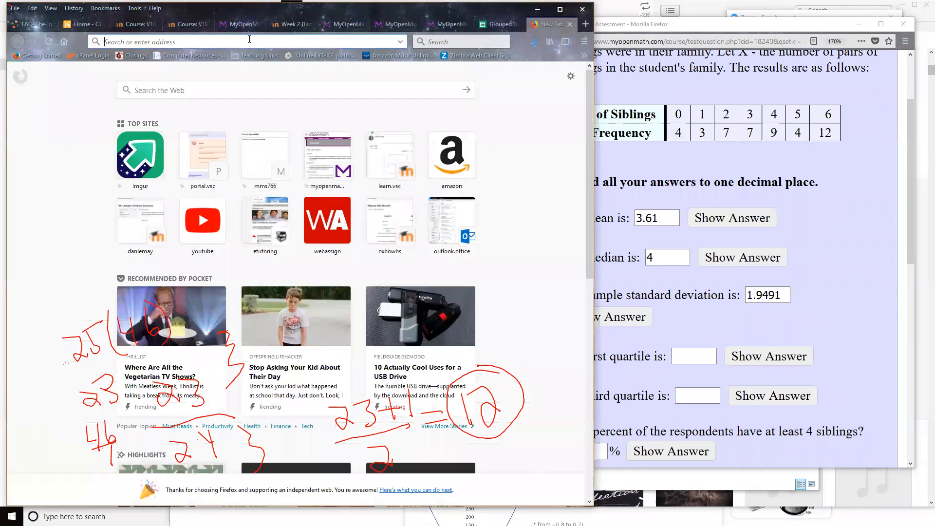
pyautogui.write('46/4')
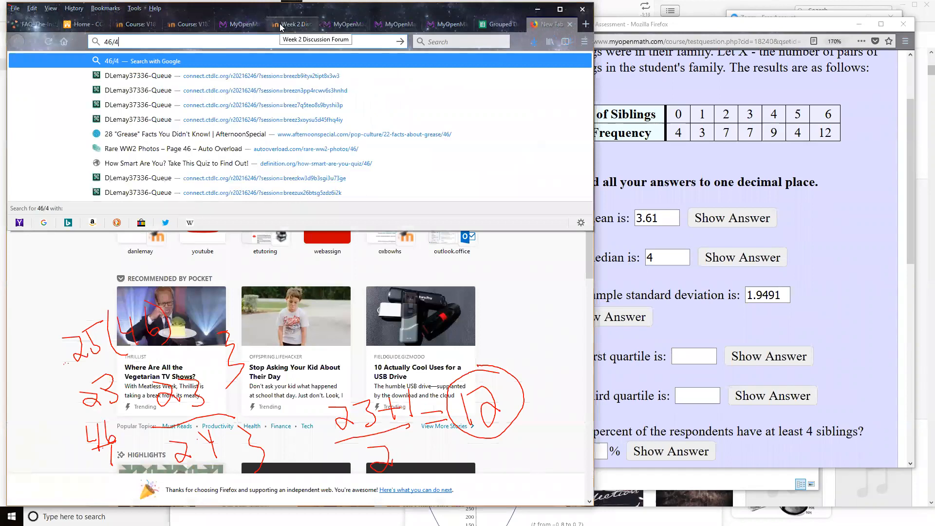
pyautogui.press('Return')
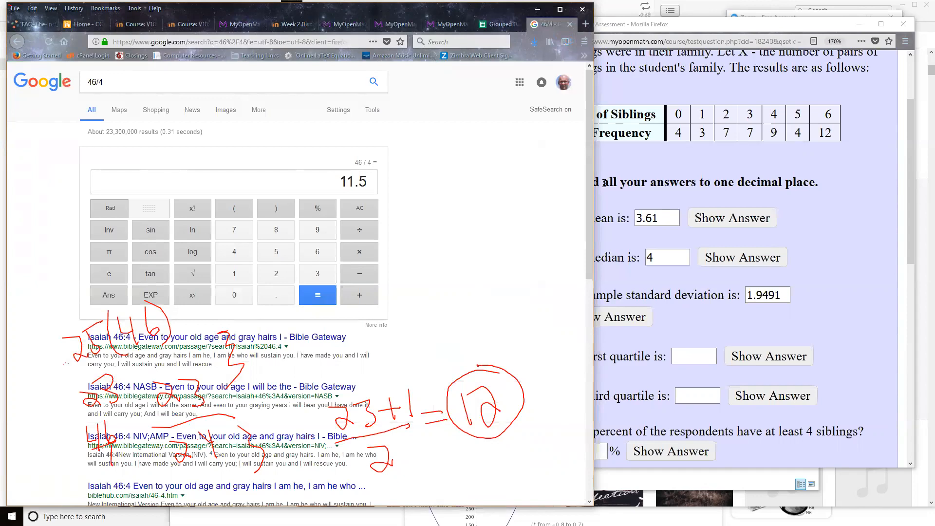
pyautogui.click(610, 173)
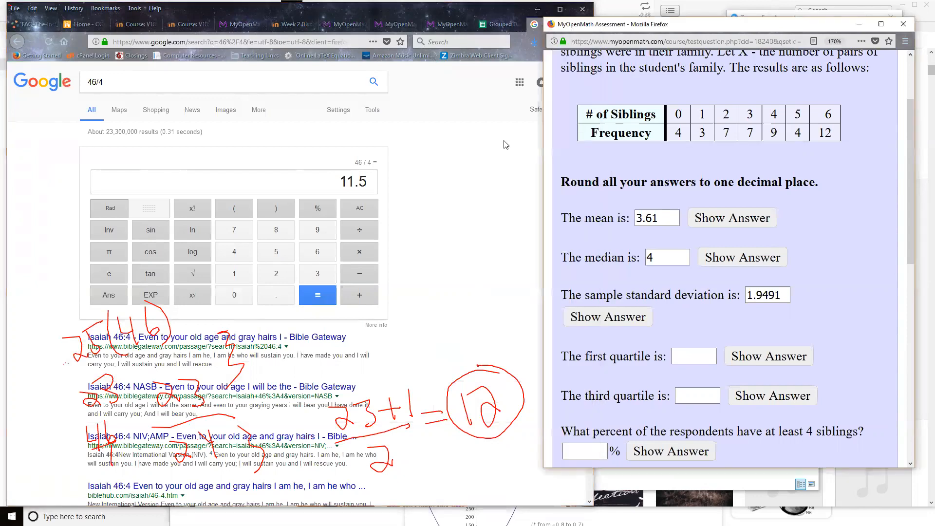
pyautogui.click(487, 26)
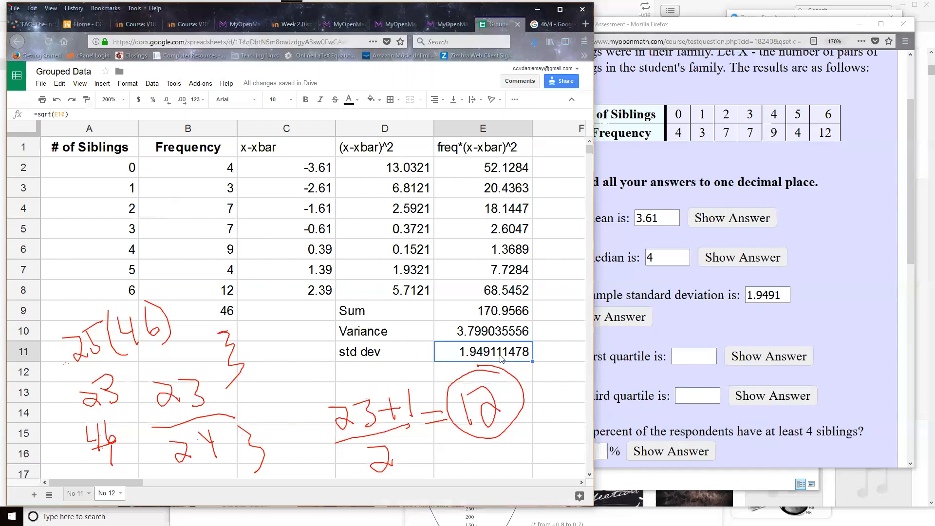
# Answer the quartile questions with 2 for the first quartile and 6 for the third quartile.
pyautogui.click(638, 359)
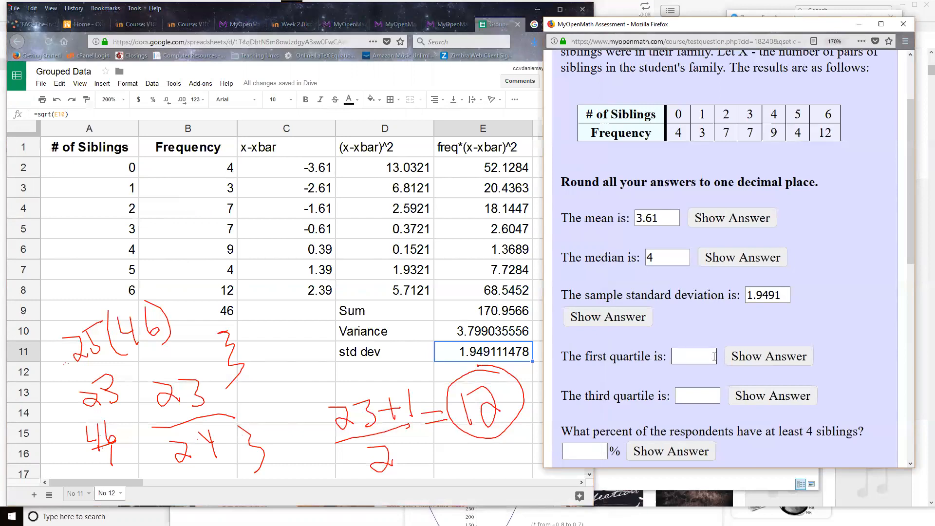
pyautogui.click(682, 356)
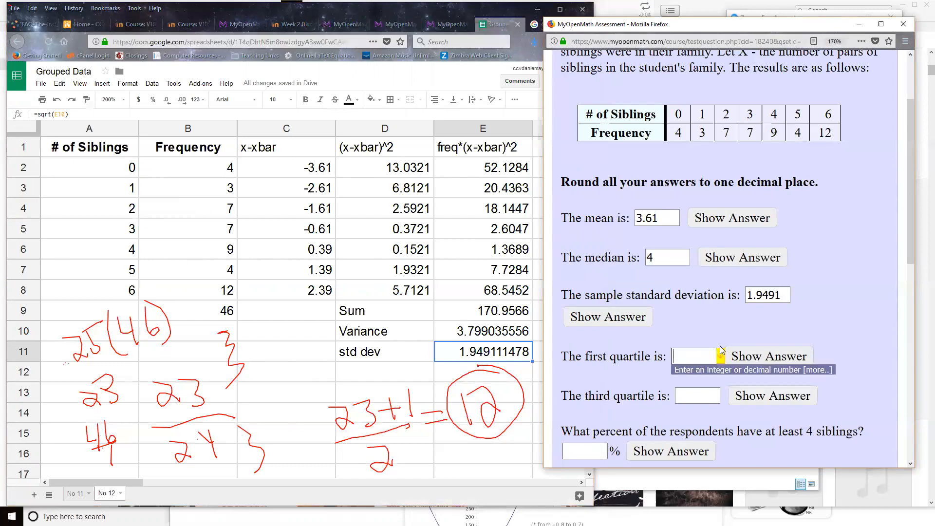
pyautogui.write('2')
pyautogui.click(195, 292)
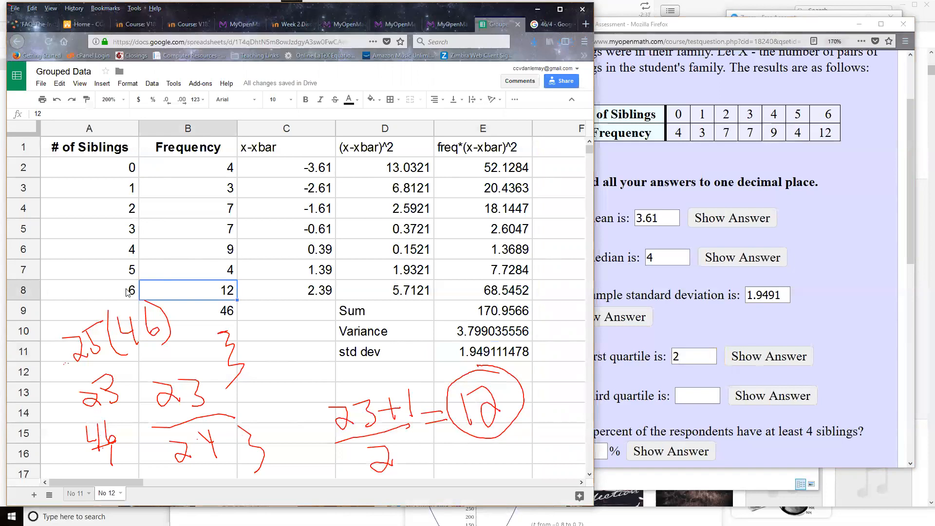
pyautogui.click(692, 390)
pyautogui.write('6')
# Reveal the correct answers for the third and first quartiles.
pyautogui.scroll(-3, 636, 344)
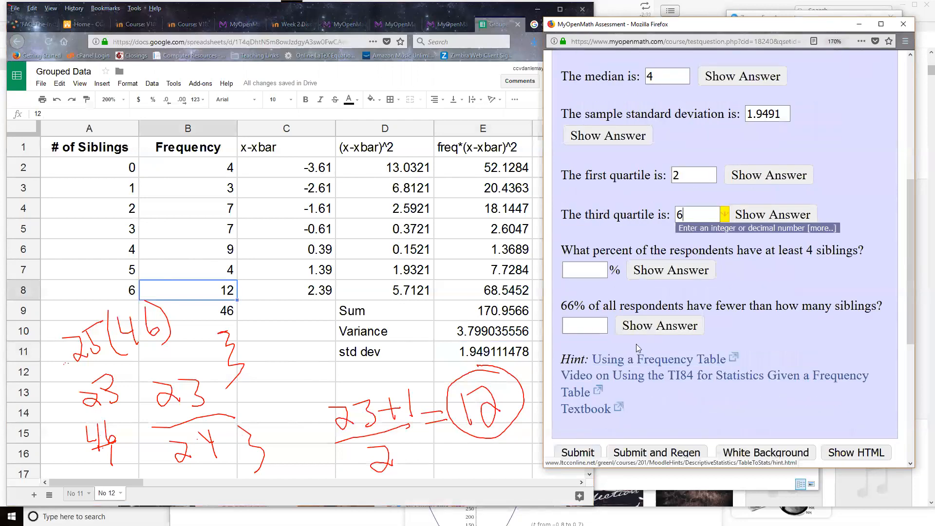
pyautogui.scroll(3, 740, 333)
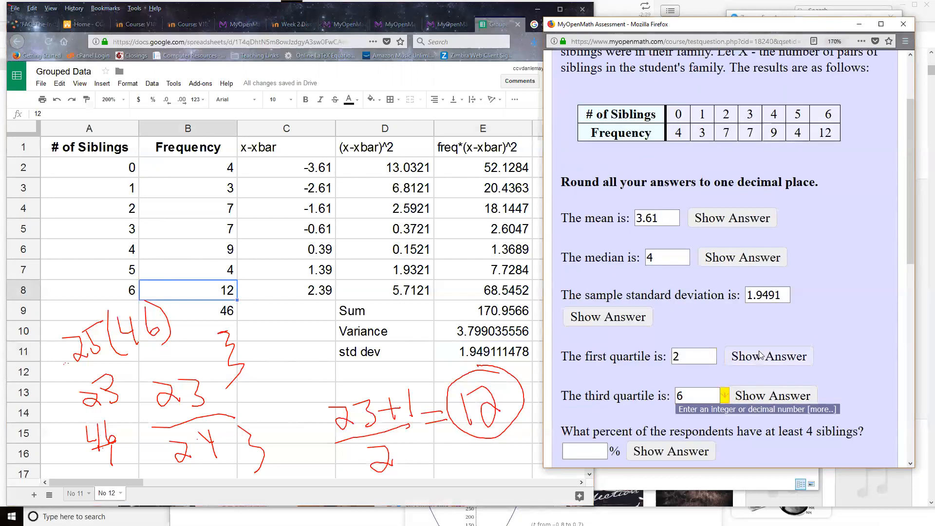
pyautogui.click(768, 401)
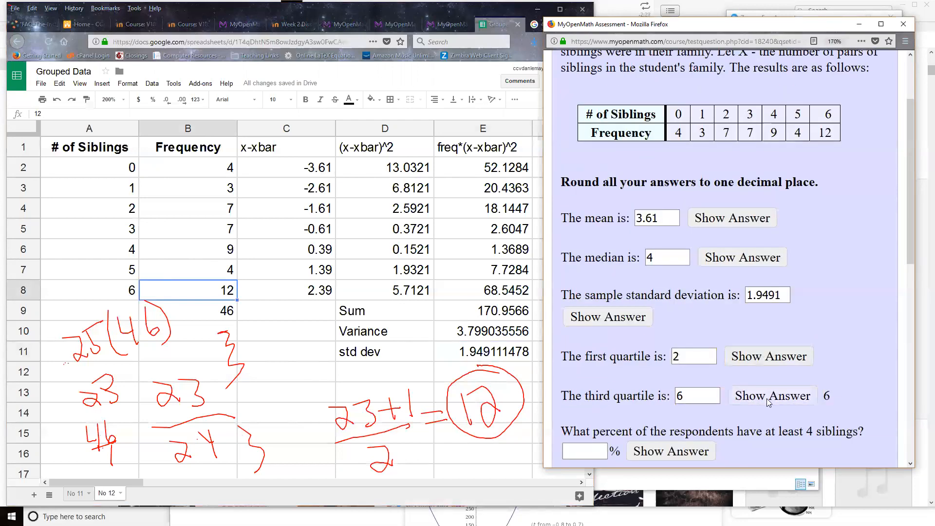
pyautogui.scroll(-2, 799, 263)
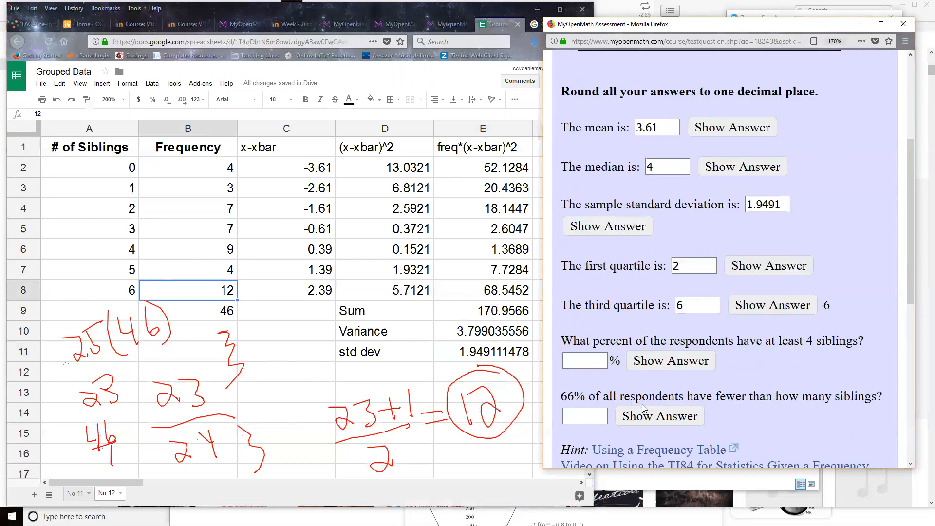
pyautogui.click(799, 264)
# Handwrite 25/46 × 100 below the frequency table for the percent of respondents with at least 4 siblings.
pyautogui.scroll(-1, 621, 327)
pyautogui.scroll(-2, 621, 327)
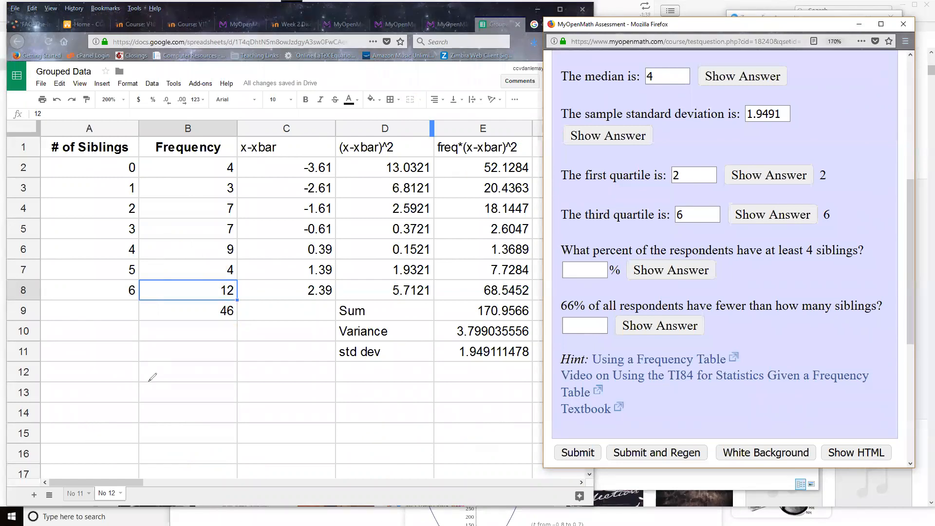
pyautogui.moveTo(152, 358); pyautogui.dragTo(170, 379)
pyautogui.moveTo(185, 349)
pyautogui.mouseDown()
pyautogui.moveTo(199, 381)
pyautogui.moveTo(216, 360)
pyautogui.moveTo(240, 388)
pyautogui.mouseUp()
pyautogui.moveTo(265, 375)
pyautogui.mouseDown()
pyautogui.moveTo(291, 392)
pyautogui.moveTo(267, 409)
pyautogui.mouseUp()
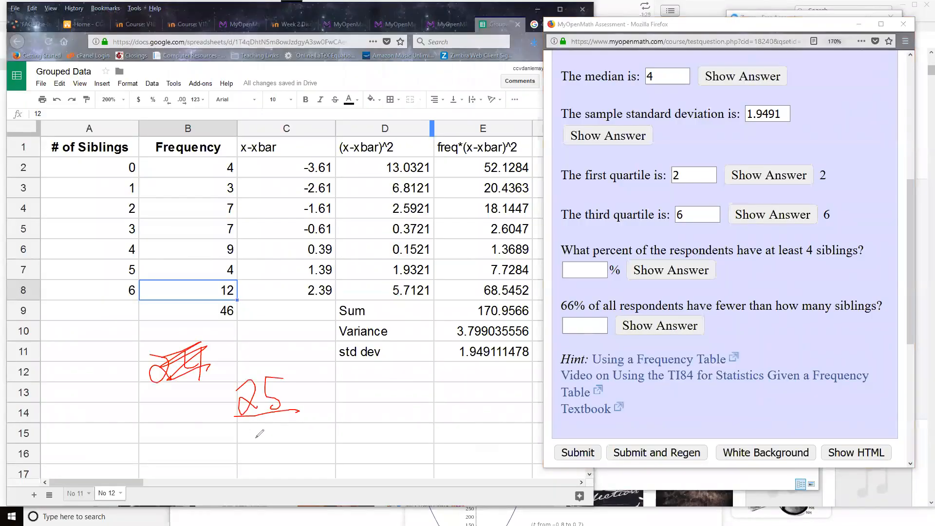
pyautogui.moveTo(248, 423); pyautogui.dragTo(265, 453)
pyautogui.moveTo(281, 419); pyautogui.dragTo(274, 451)
pyautogui.moveTo(310, 401)
pyautogui.mouseDown()
pyautogui.moveTo(333, 416)
pyautogui.moveTo(323, 421)
pyautogui.mouseUp()
pyautogui.moveTo(341, 389); pyautogui.dragTo(341, 415)
pyautogui.moveTo(355, 389)
pyautogui.mouseDown()
pyautogui.moveTo(355, 414)
pyautogui.moveTo(372, 412)
pyautogui.mouseUp()
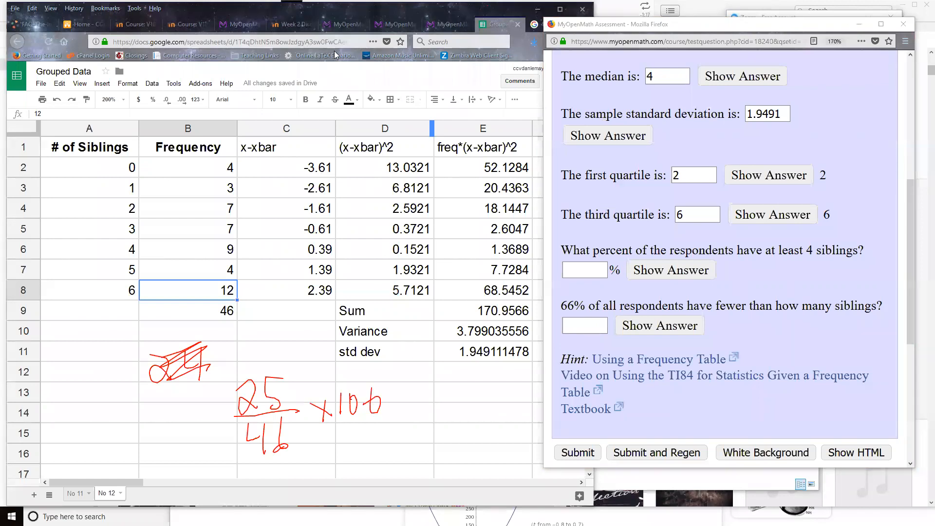
# Calculate 25 ÷ 46 × 100 with the Google calculator in the other browser tab.
pyautogui.click(506, 7)
pyautogui.click(544, 28)
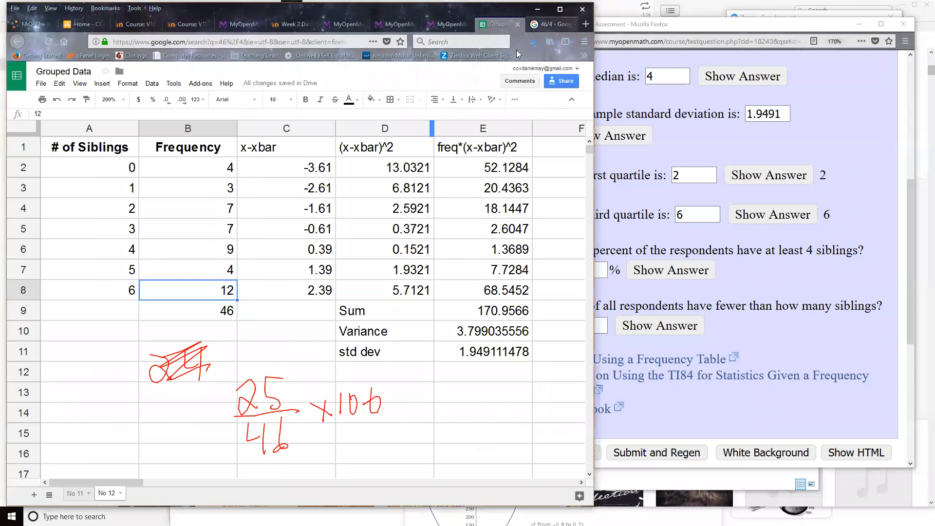
pyautogui.click(276, 274)
pyautogui.click(279, 253)
pyautogui.click(357, 233)
pyautogui.click(239, 255)
pyautogui.click(319, 254)
pyautogui.click(361, 252)
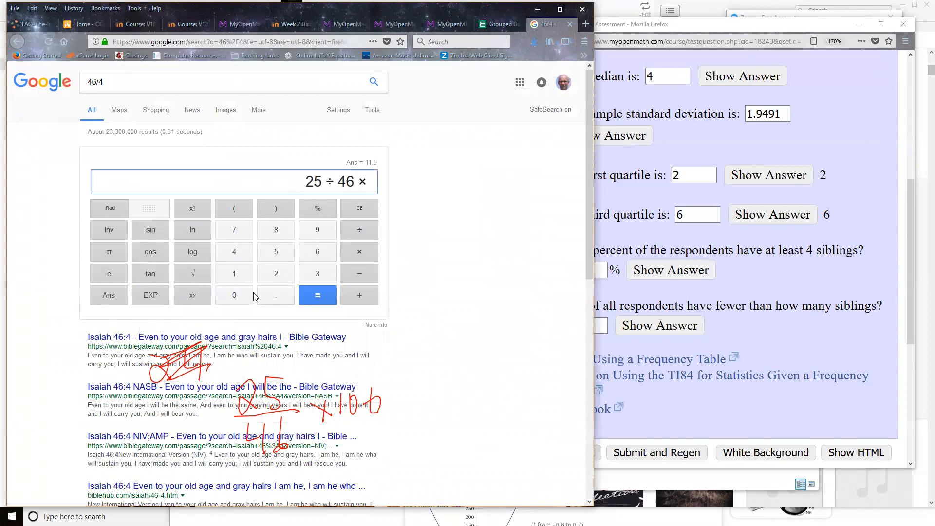
pyautogui.click(235, 273)
pyautogui.doubleClick(236, 296)
pyautogui.click(317, 295)
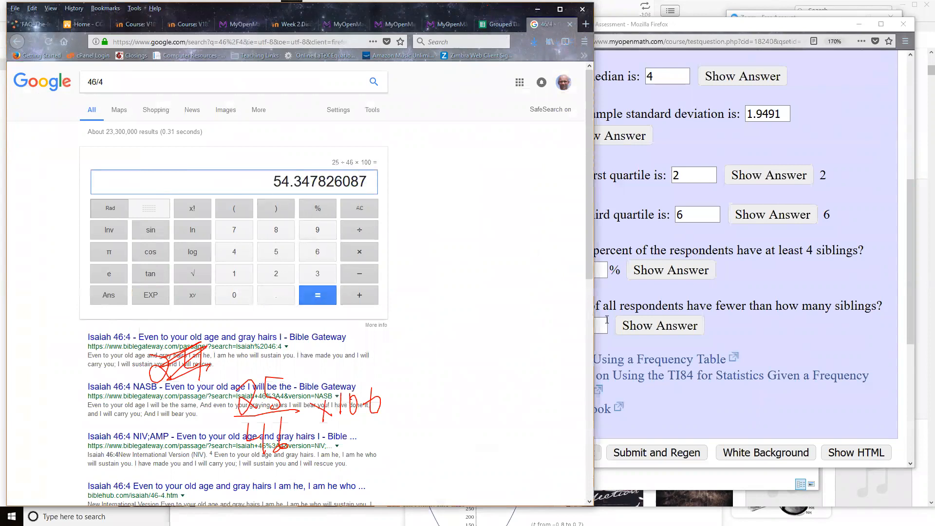
# Answer the percent of respondents with at least 4 siblings with 54.3478 in the MyOpenMath question.
pyautogui.click(783, 325)
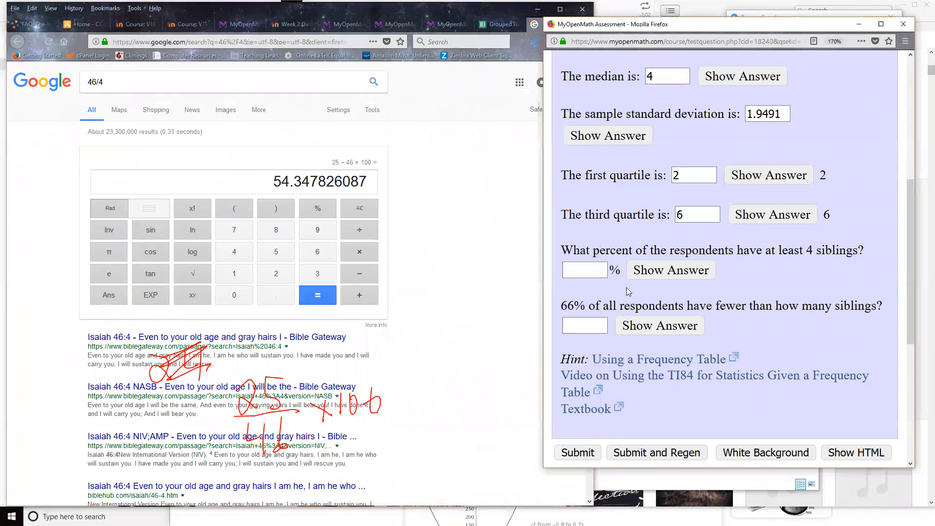
pyautogui.click(585, 271)
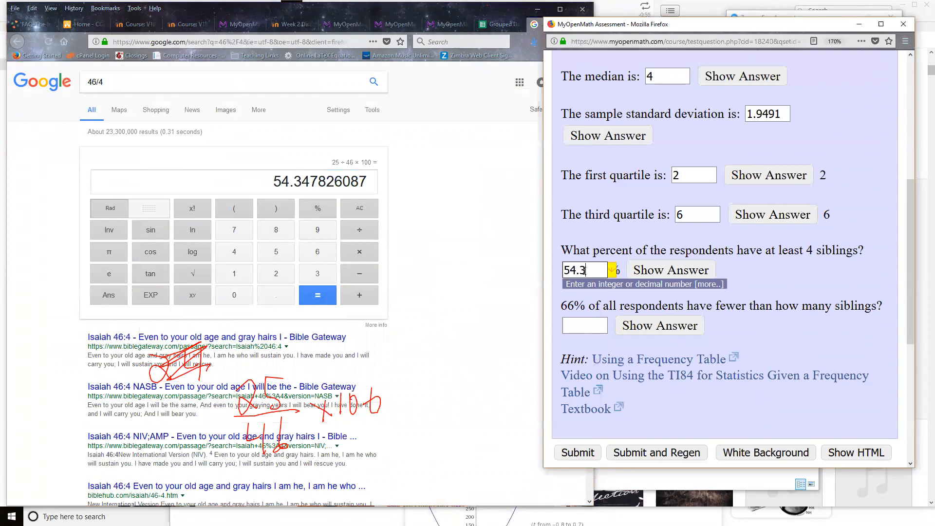
pyautogui.write('54.3478')
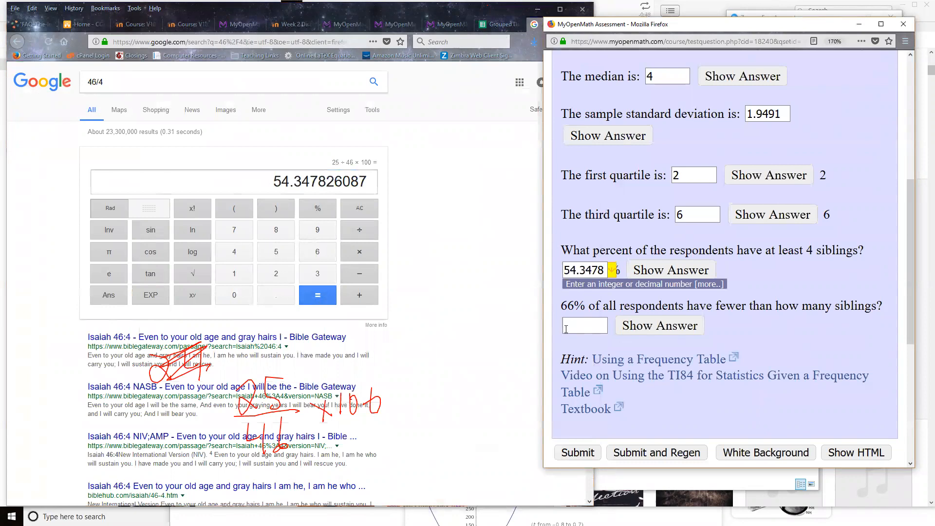
pyautogui.click(587, 328)
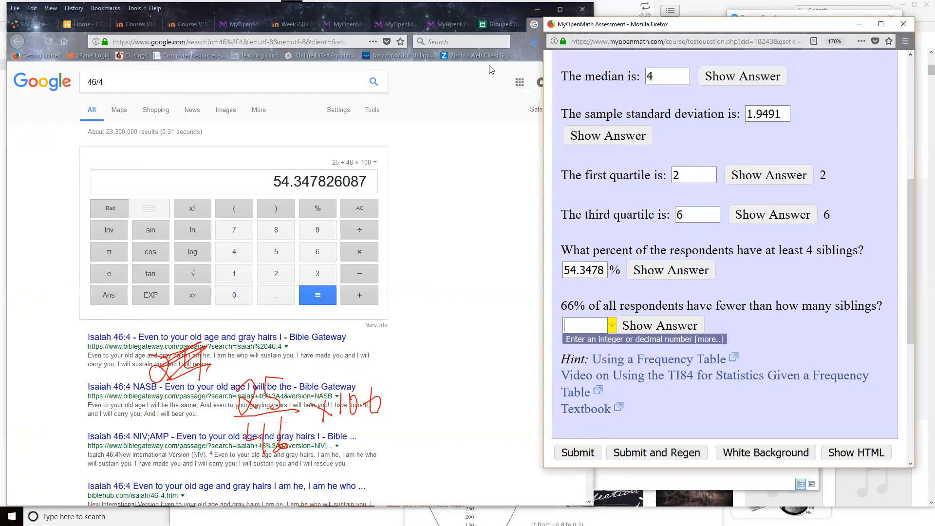
# Return to the Grouped Data spreadsheet, clear the handwriting and write the proportion __/46 = 66/100 below the frequency table.
pyautogui.click(501, 24)
pyautogui.press('Escape')
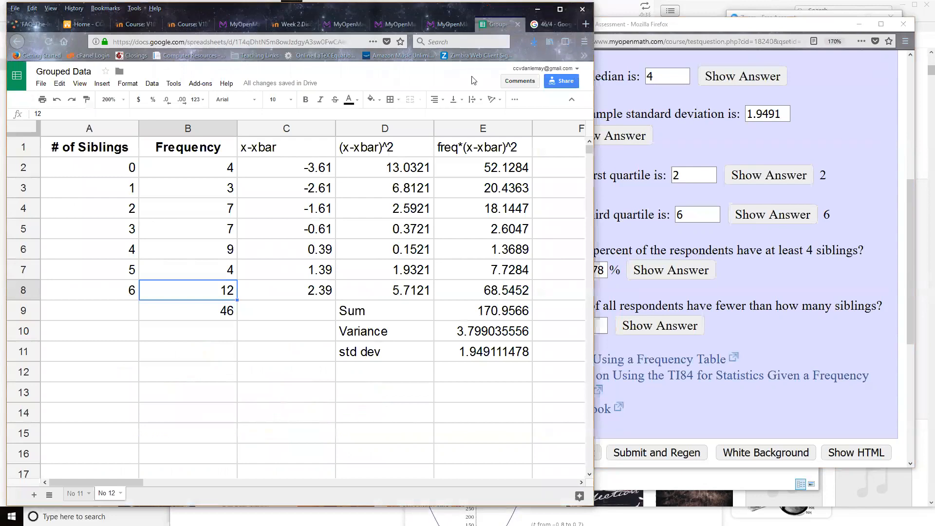
pyautogui.click(171, 412)
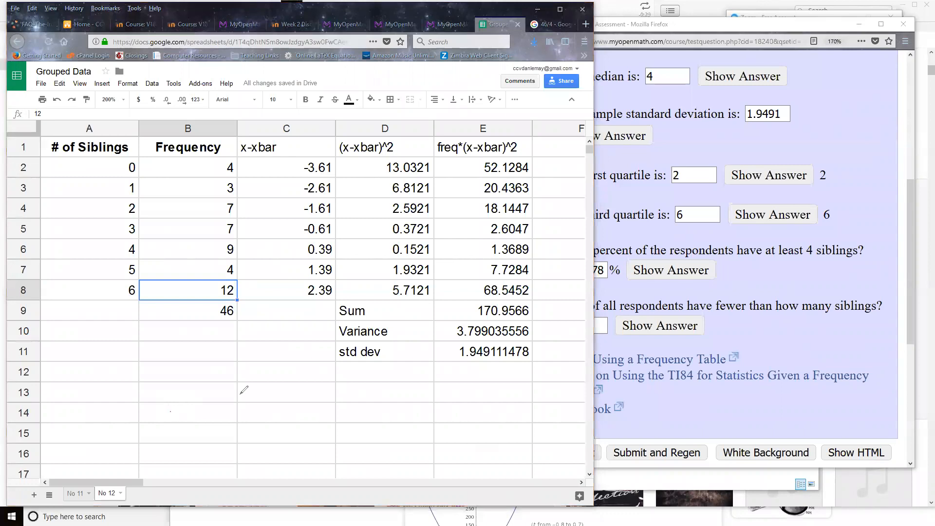
pyautogui.moveTo(236, 371); pyautogui.dragTo(235, 404)
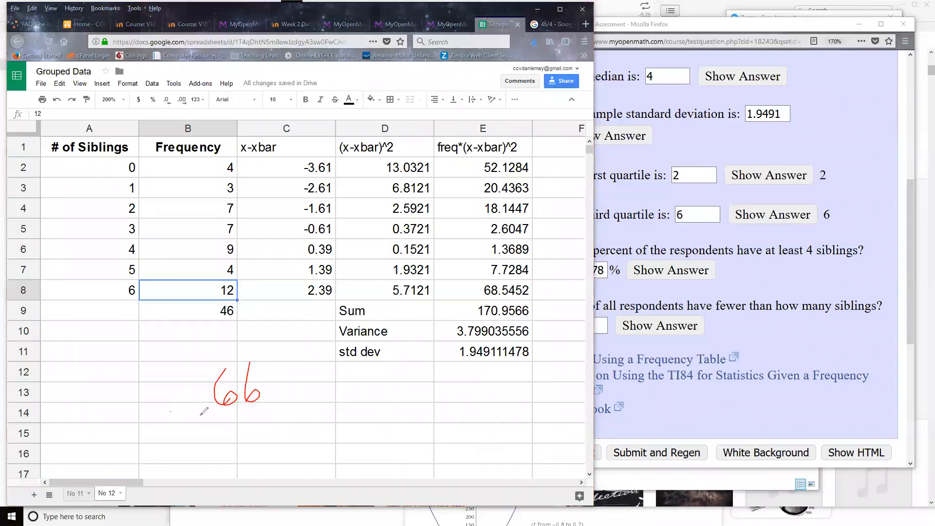
pyautogui.moveTo(198, 417)
pyautogui.mouseDown()
pyautogui.moveTo(275, 411)
pyautogui.moveTo(209, 458)
pyautogui.mouseUp()
pyautogui.moveTo(239, 430); pyautogui.dragTo(235, 427)
pyautogui.moveTo(250, 424)
pyautogui.mouseDown()
pyautogui.moveTo(252, 441)
pyautogui.moveTo(249, 425)
pyautogui.mouseUp()
pyautogui.moveTo(164, 412)
pyautogui.mouseDown()
pyautogui.moveTo(188, 413)
pyautogui.moveTo(191, 423)
pyautogui.mouseUp()
pyautogui.moveTo(96, 419)
pyautogui.mouseDown()
pyautogui.moveTo(156, 411)
pyautogui.moveTo(123, 467)
pyautogui.mouseUp()
pyautogui.moveTo(133, 428); pyautogui.dragTo(134, 451)
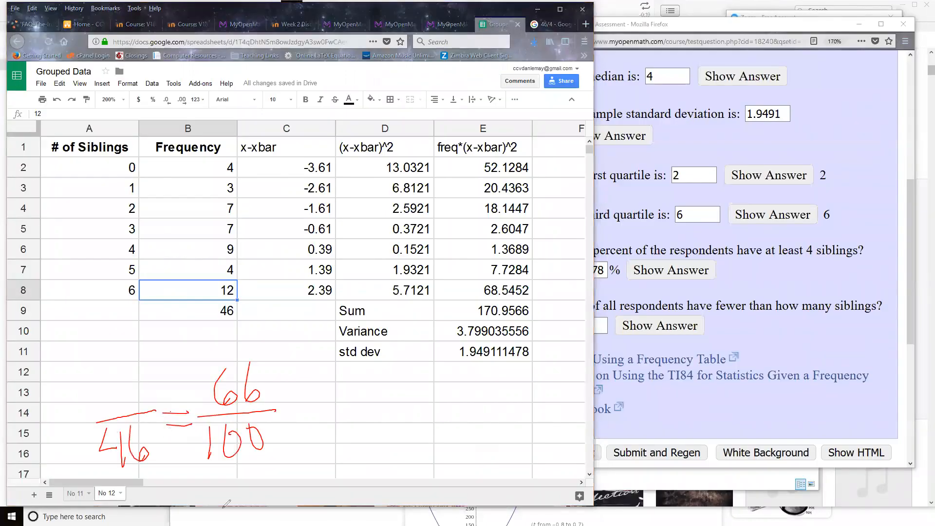
# Handwrite the product .66(46) beside the proportion below the frequency table.
pyautogui.moveTo(368, 390); pyautogui.dragTo(372, 417)
pyautogui.moveTo(391, 380); pyautogui.dragTo(393, 415)
pyautogui.click(369, 415)
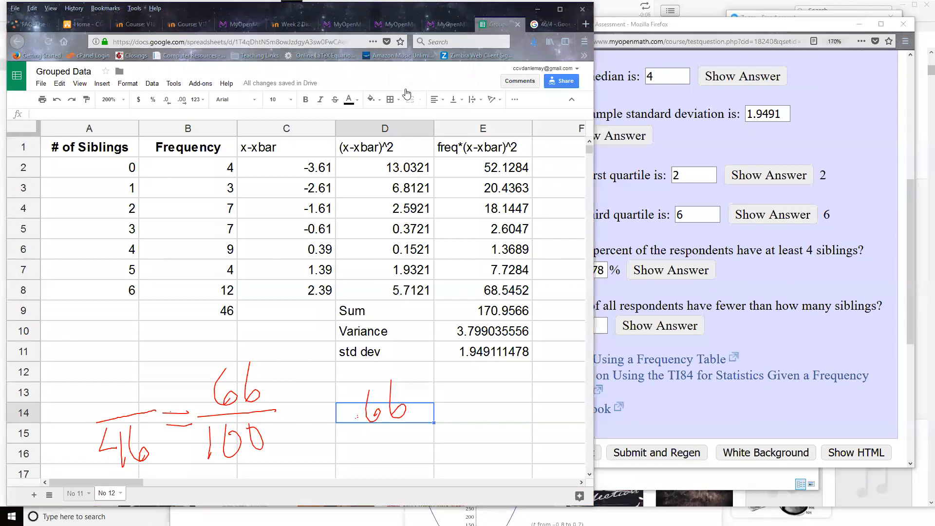
pyautogui.moveTo(425, 368); pyautogui.dragTo(435, 419)
pyautogui.moveTo(442, 376); pyautogui.dragTo(457, 403)
pyautogui.moveTo(456, 370)
pyautogui.mouseDown()
pyautogui.moveTo(456, 412)
pyautogui.moveTo(473, 392)
pyautogui.mouseUp()
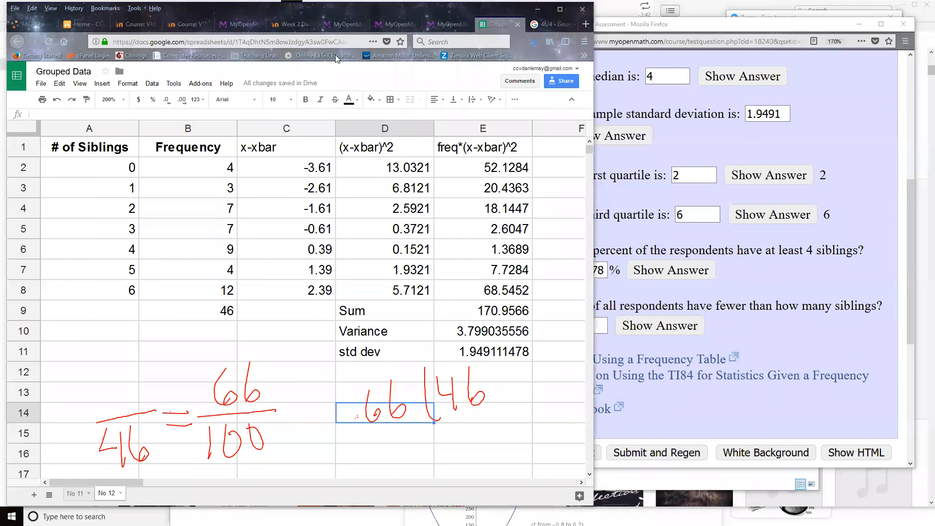
# Calculate .66 × 46 with the Google calculator and return to the Grouped Data spreadsheet.
pyautogui.click(550, 24)
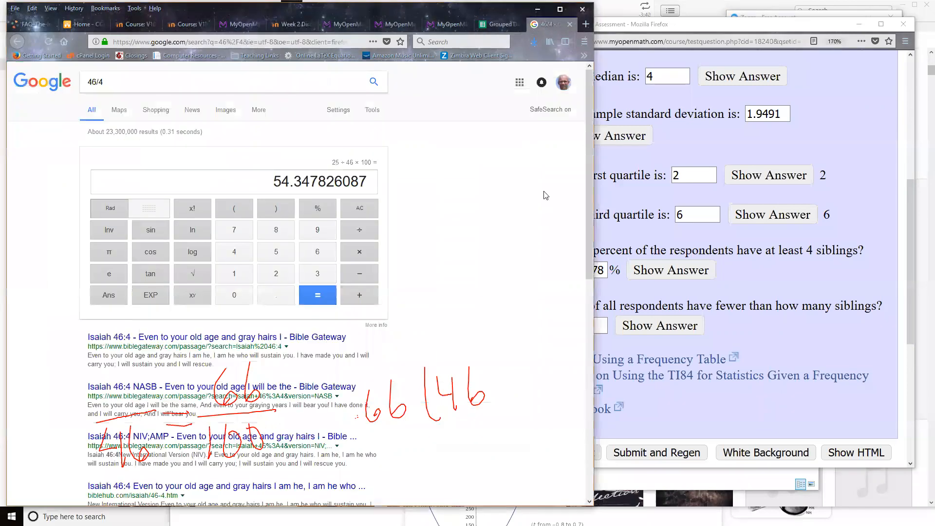
pyautogui.click(276, 296)
pyautogui.click(314, 255)
pyautogui.click(313, 254)
pyautogui.click(359, 253)
pyautogui.click(245, 254)
pyautogui.click(317, 259)
pyautogui.click(317, 296)
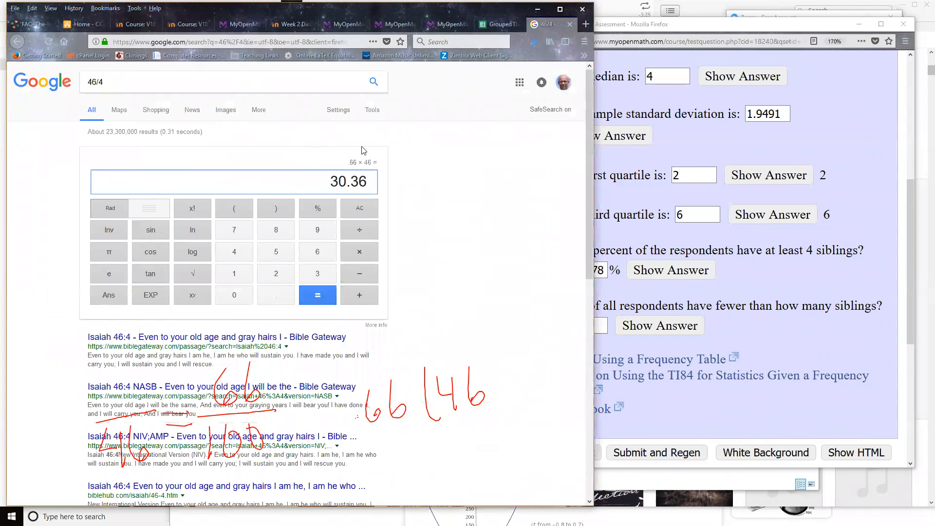
pyautogui.click(497, 26)
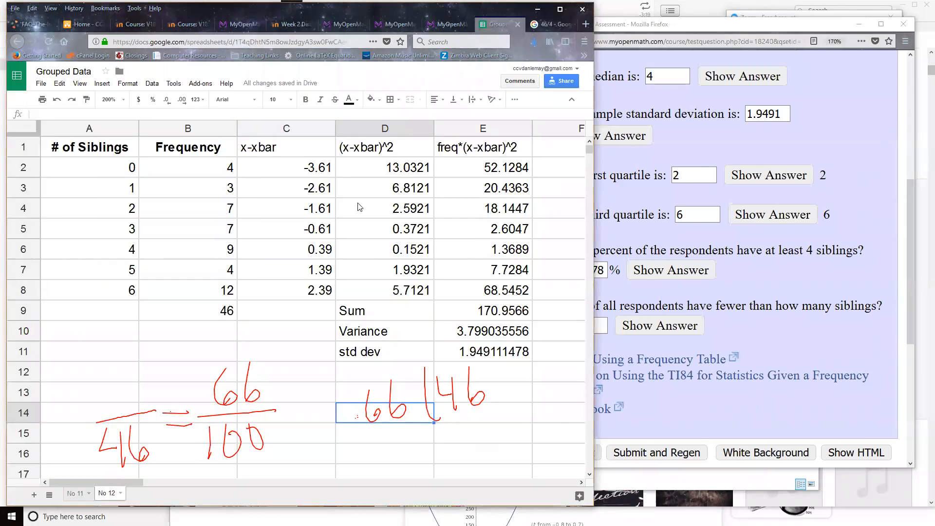
pyautogui.click(555, 22)
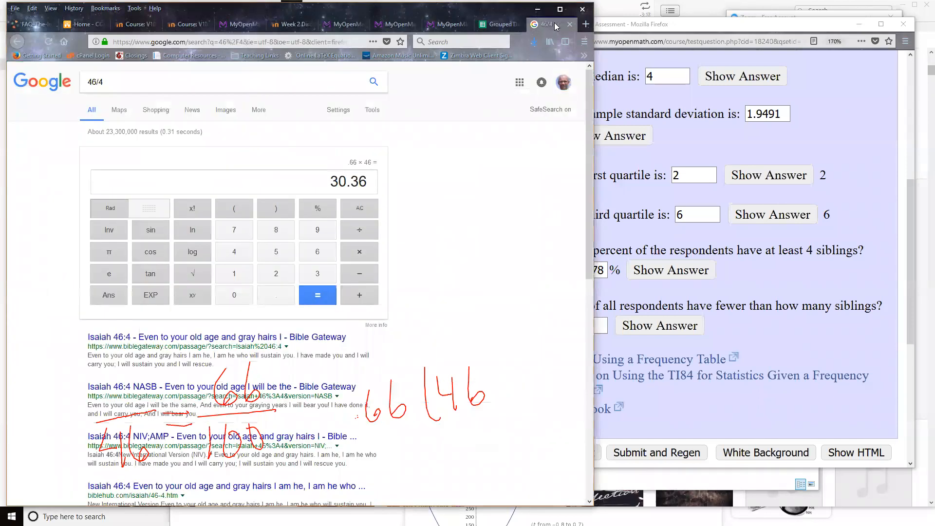
pyautogui.click(496, 24)
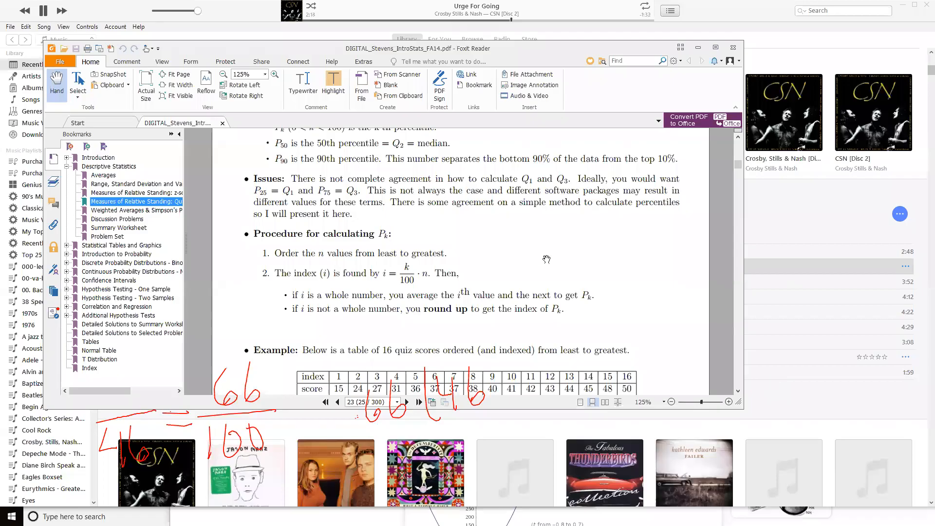
# Read the procedure for calculating percentiles in the statistics PDF open in Foxit Reader, then bring the spreadsheet back to the front.
pyautogui.click(545, 253)
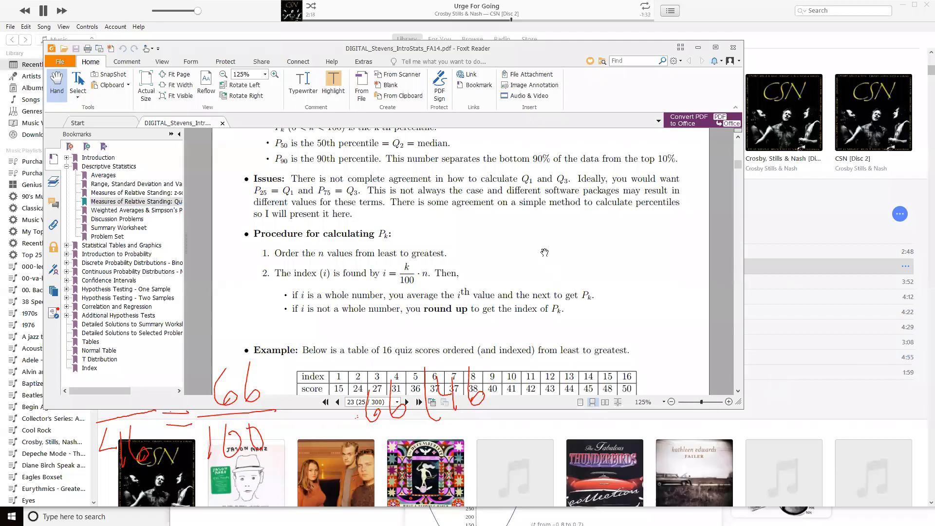
pyautogui.scroll(2, 545, 252)
pyautogui.scroll(3, 544, 252)
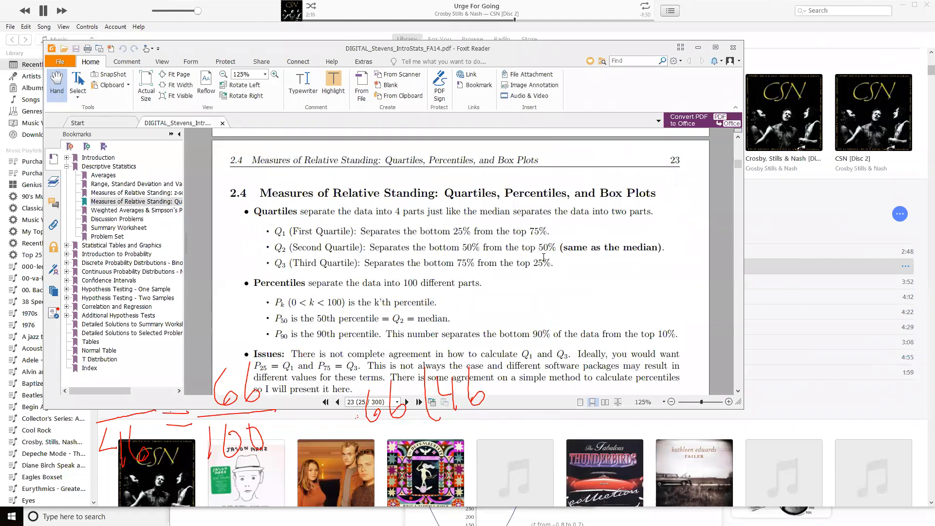
pyautogui.scroll(-5, 544, 257)
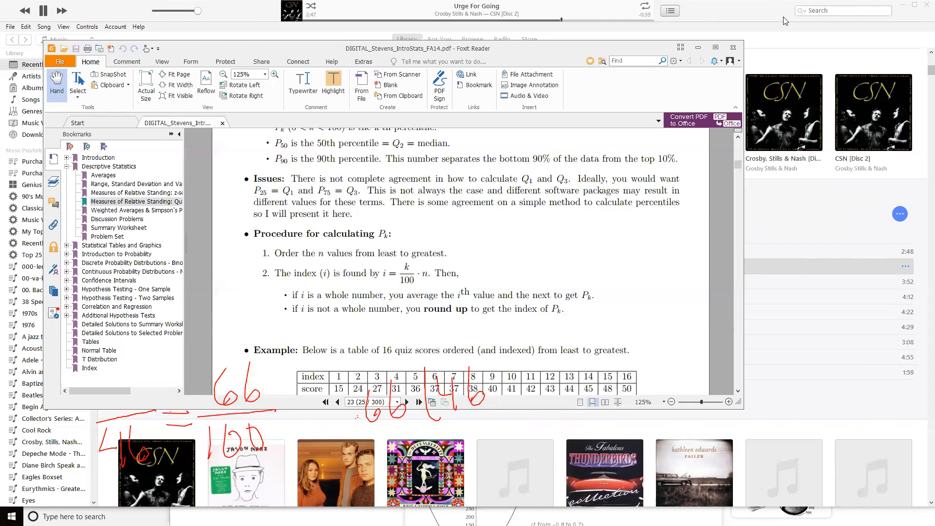
pyautogui.click(901, 8)
pyautogui.click(901, 5)
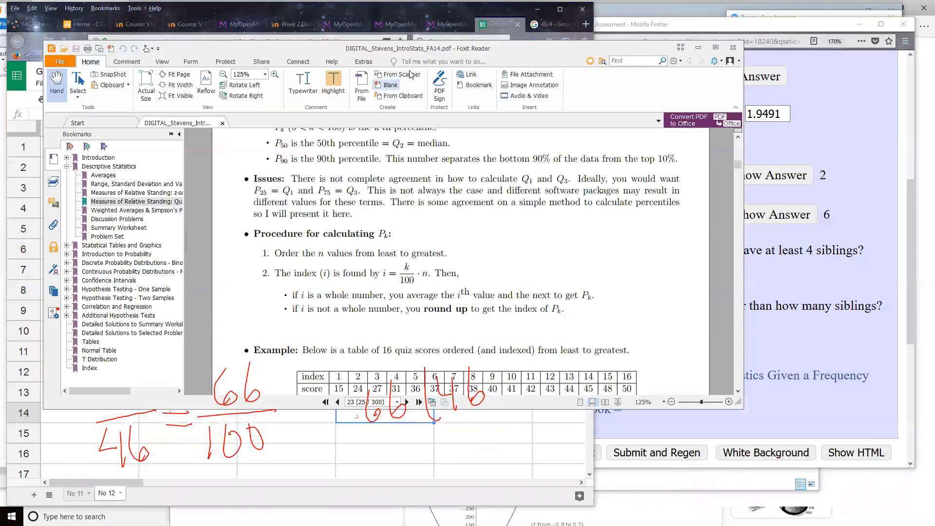
pyautogui.click(431, 15)
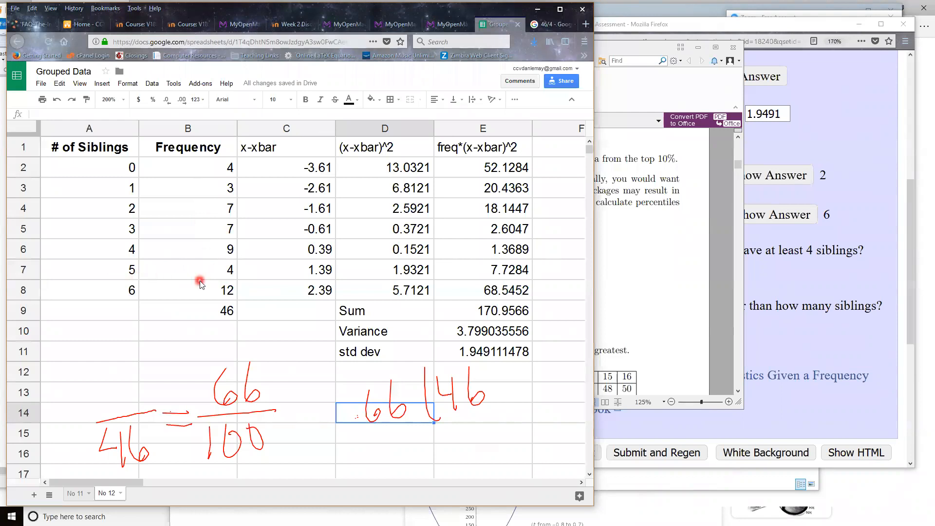
# Answer the question on 66% of respondents having fewer siblings with 5 and submit the whole MyOpenMath question.
pyautogui.click(808, 353)
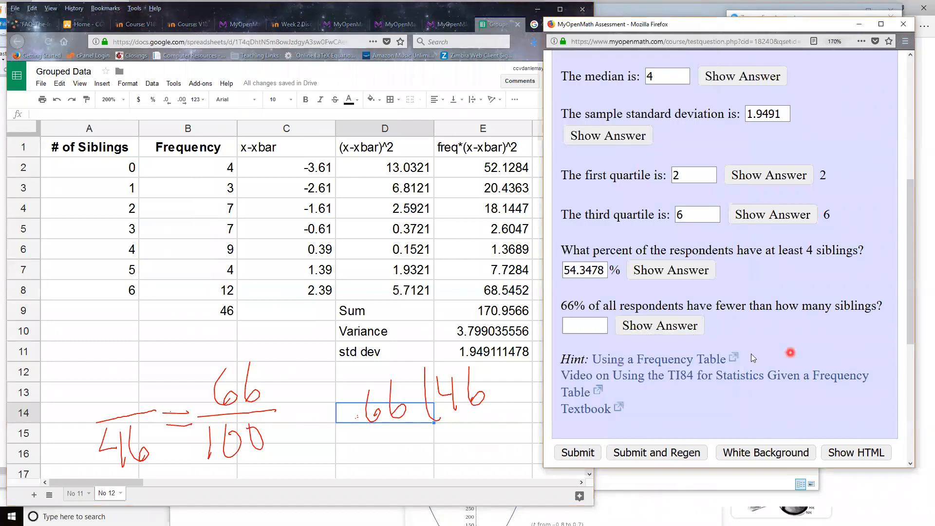
pyautogui.click(587, 327)
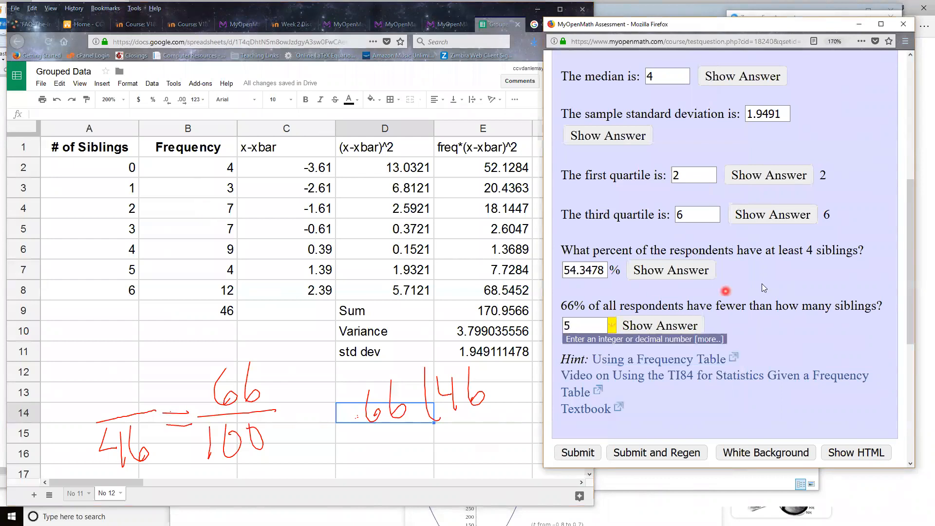
pyautogui.scroll(-3, 758, 315)
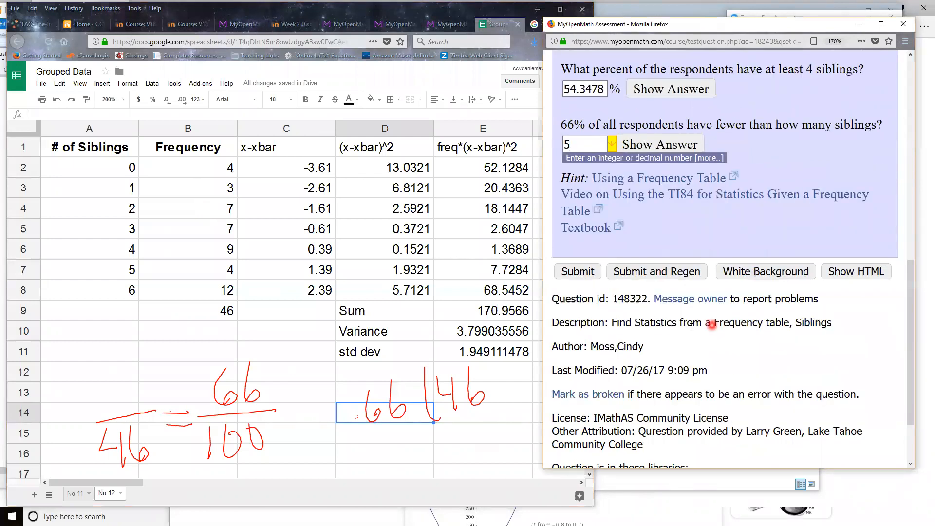
pyautogui.click(573, 276)
pyautogui.click(574, 273)
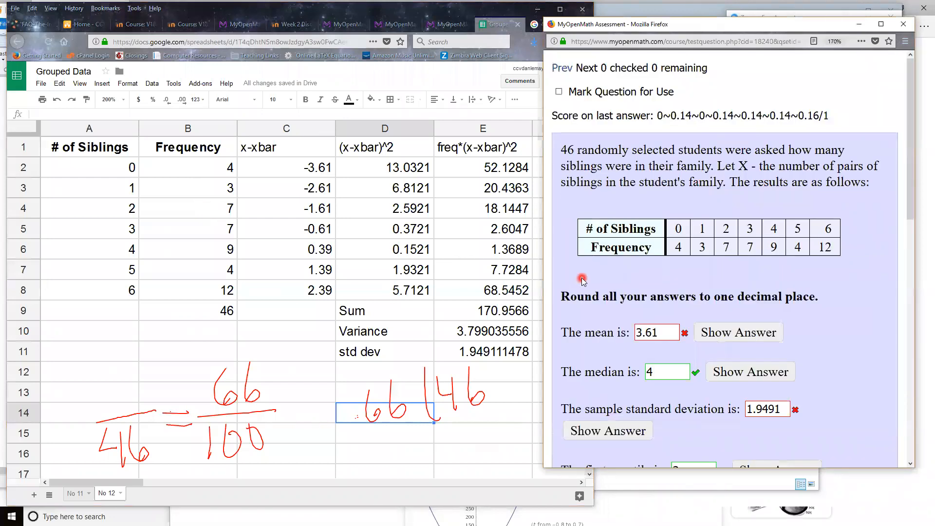
# Review how each submitted answer is marked, from the mean down to the 66% question.
pyautogui.scroll(-3, 584, 285)
pyautogui.scroll(-1, 587, 289)
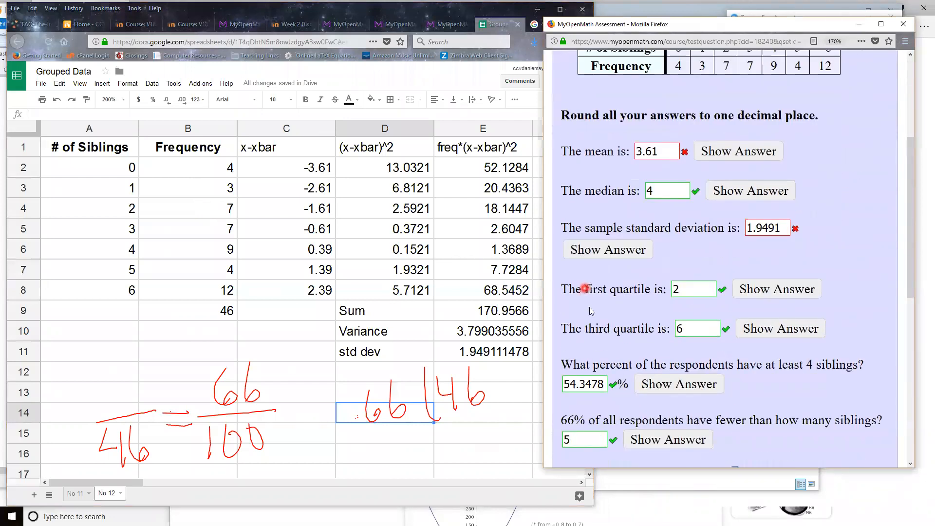
pyautogui.scroll(-2, 600, 328)
pyautogui.scroll(5, 617, 343)
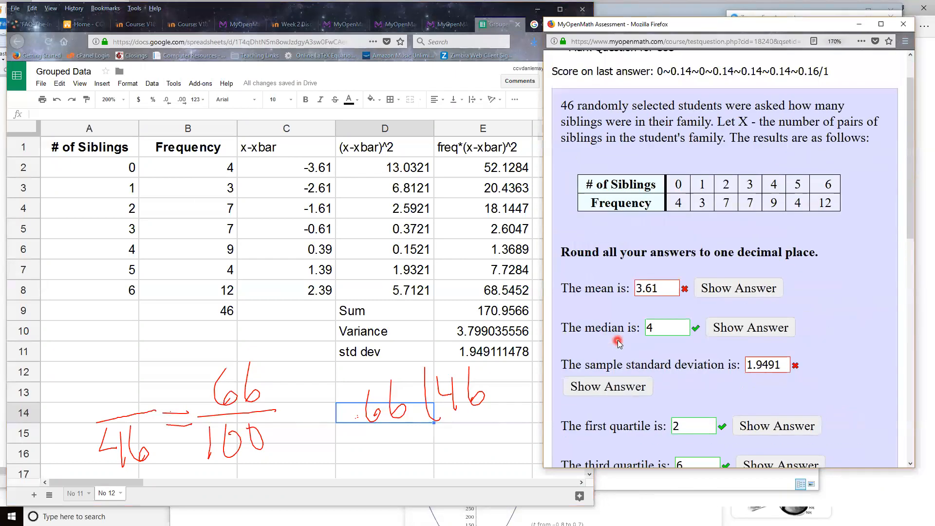
pyautogui.click(664, 331)
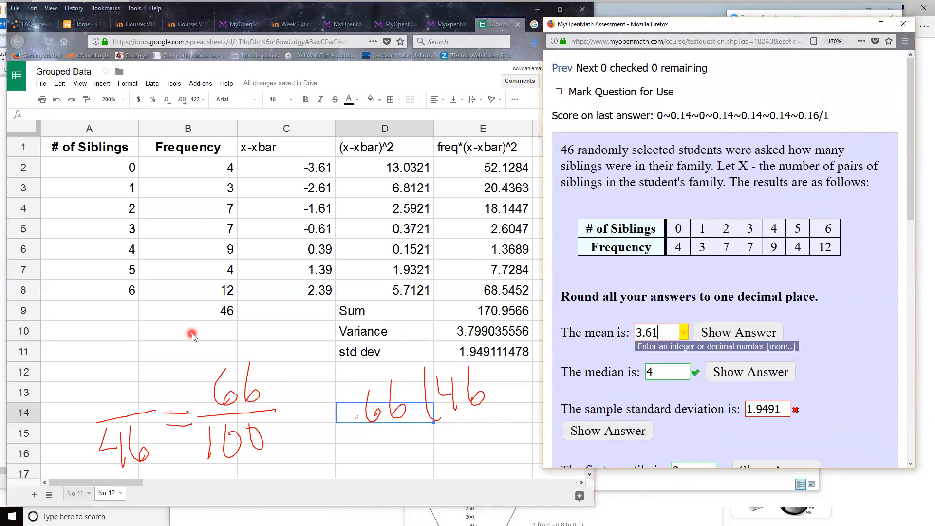
# Clear the handwriting and copy the # of Siblings and Frequency columns, A1:B8, to a second table starting in A14.
pyautogui.click(111, 333)
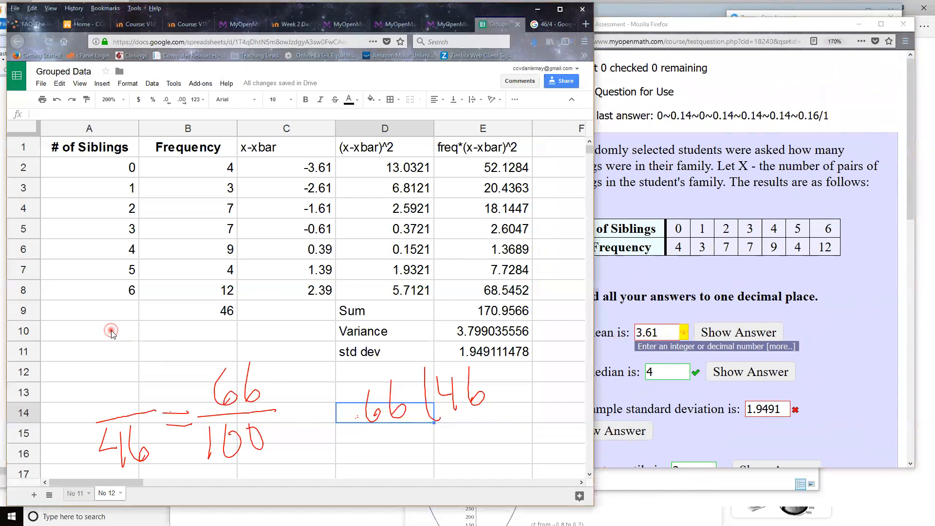
pyautogui.click(176, 328)
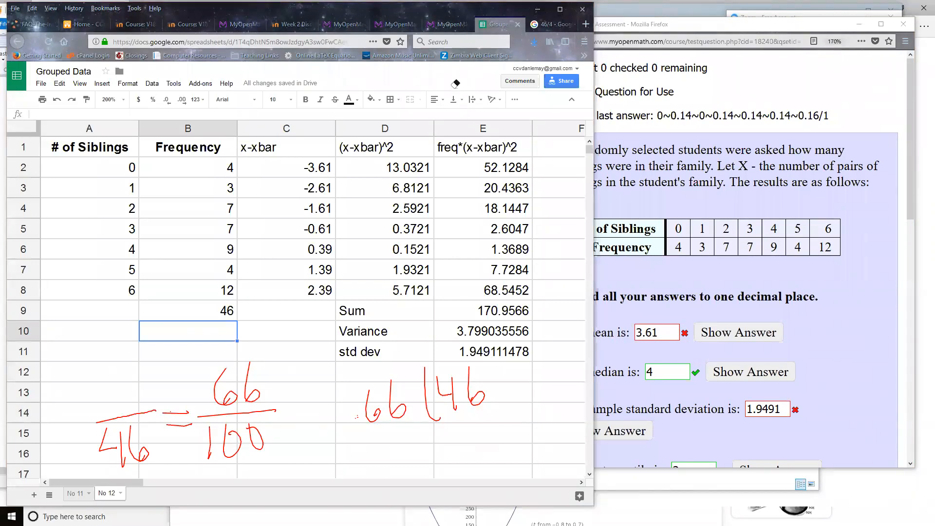
pyautogui.click(455, 84)
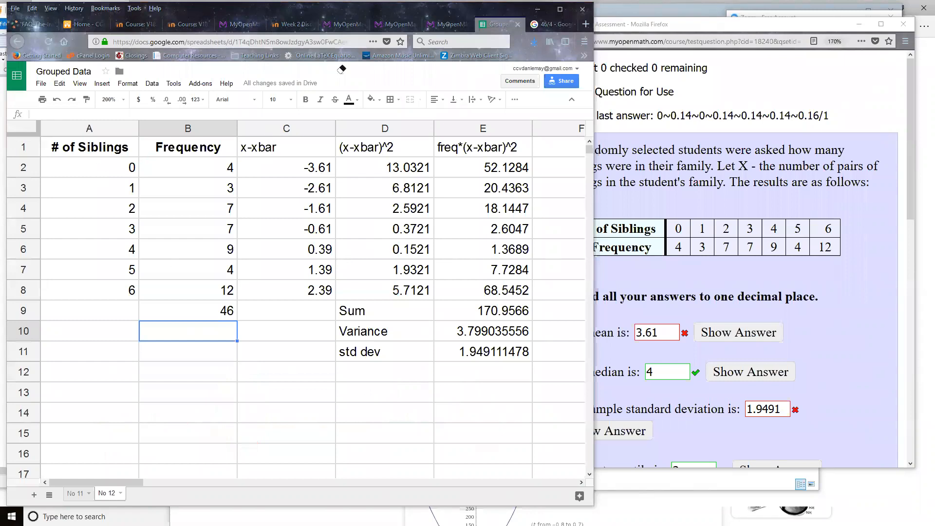
pyautogui.moveTo(104, 152); pyautogui.dragTo(169, 291)
pyautogui.hotkey('ctrl', 'c')
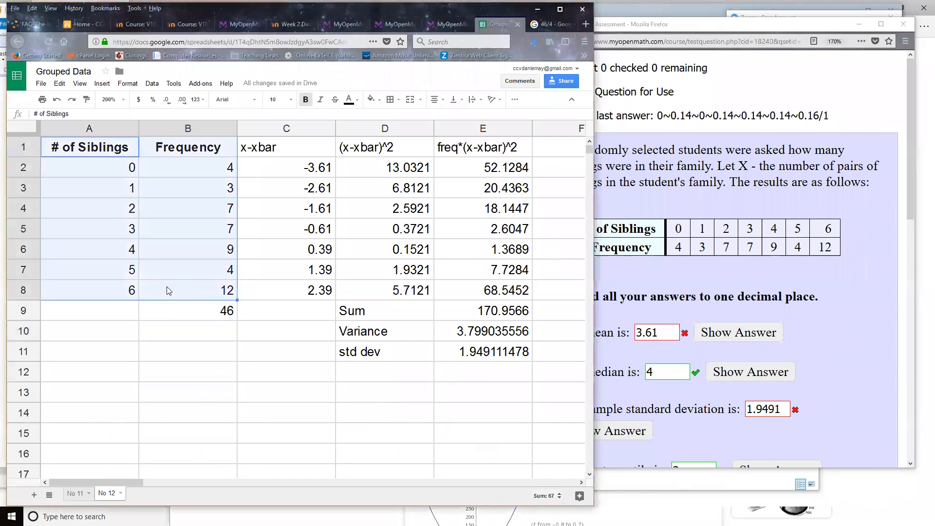
pyautogui.click(110, 416)
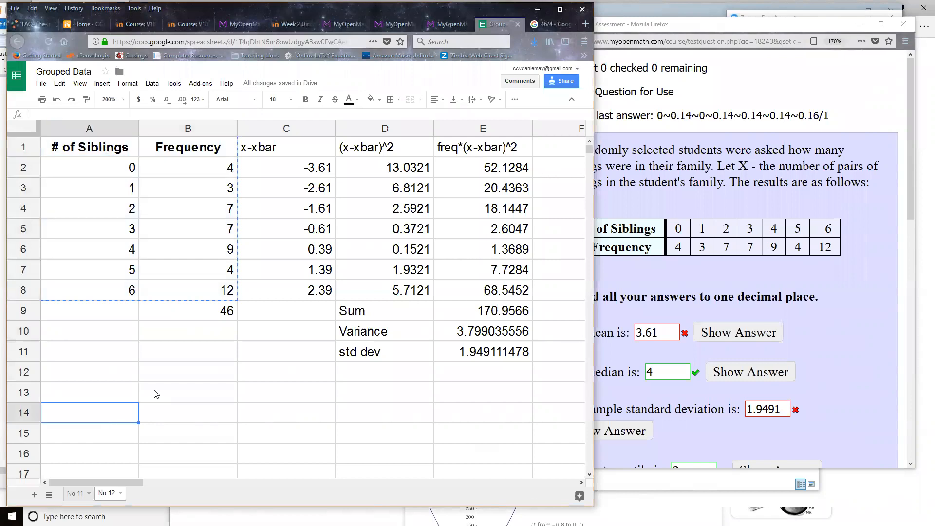
pyautogui.hotkey('ctrl', 'v')
pyautogui.scroll(-2, 253, 398)
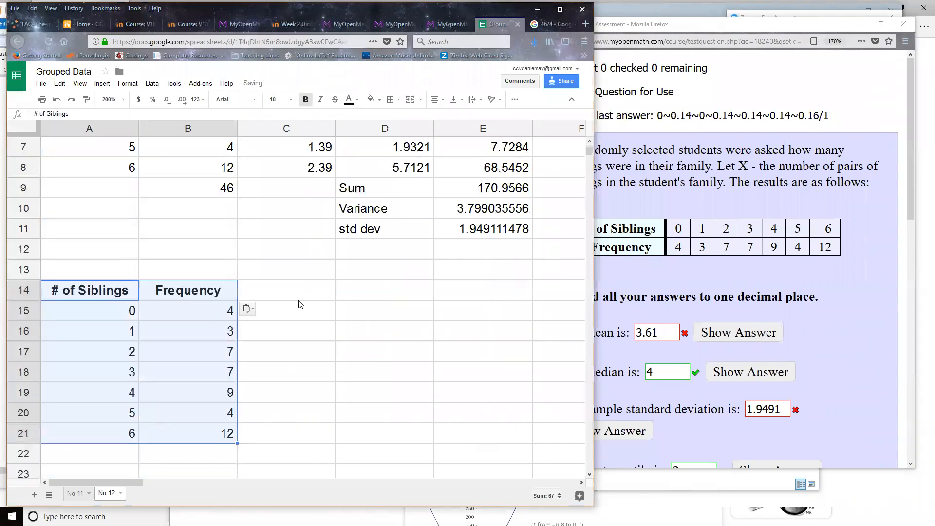
# Add a product column headed in C14 that multiplies siblings by frequency with =A15*B15, filled down to C21.
pyautogui.click(295, 298)
pyautogui.write('product')
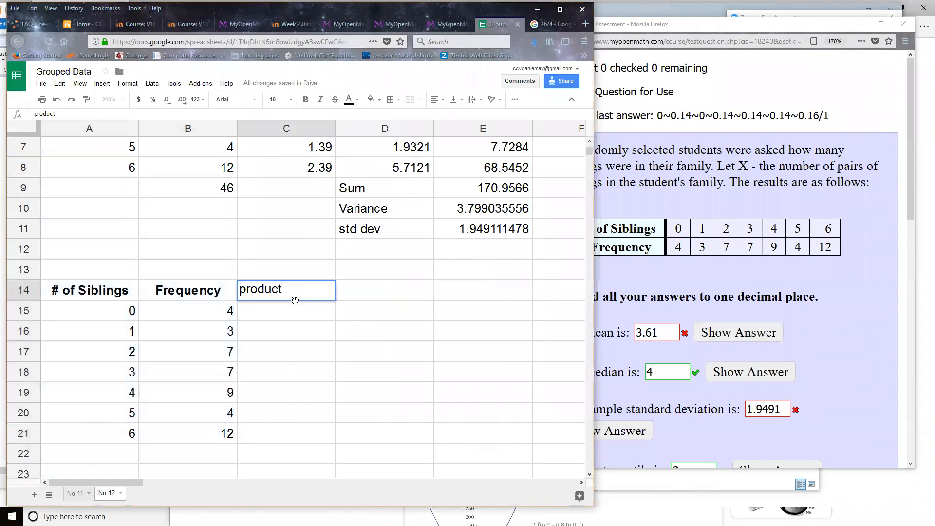
pyautogui.press('Return')
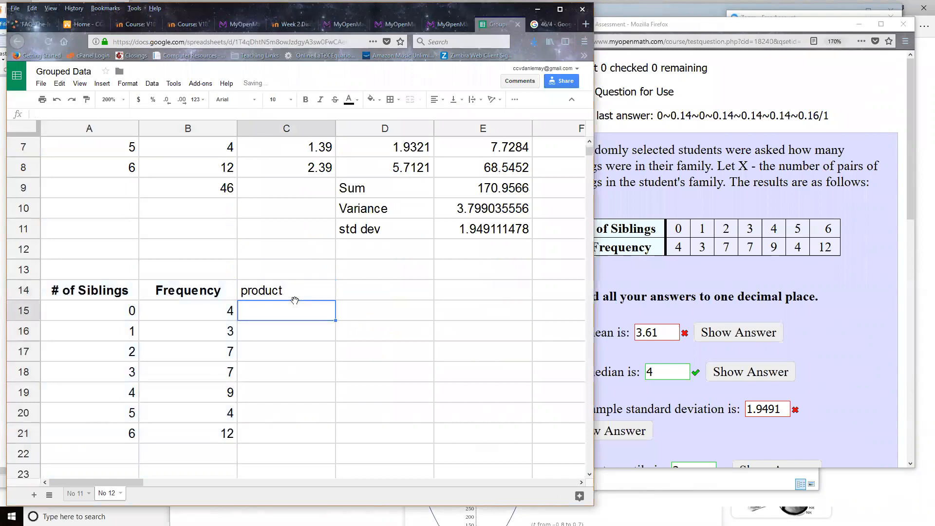
pyautogui.write('=')
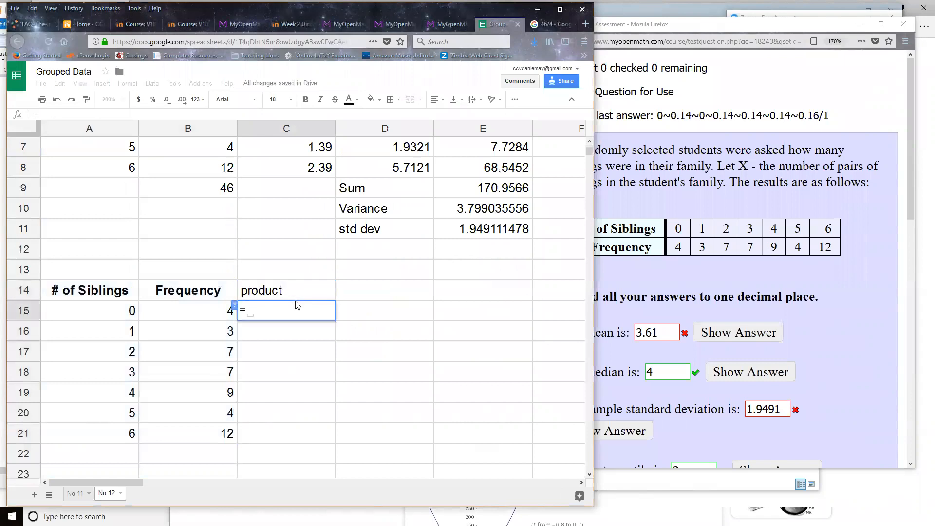
pyautogui.click(86, 312)
pyautogui.write('*')
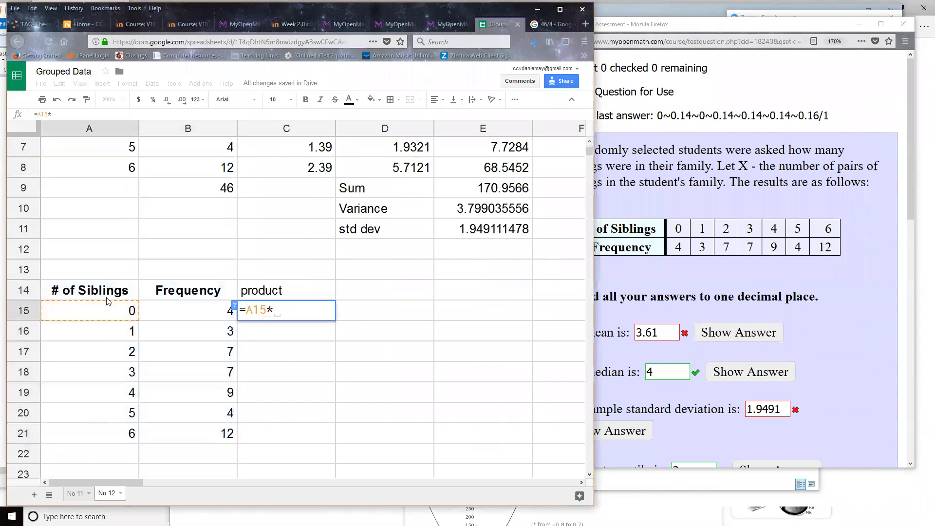
pyautogui.click(155, 315)
pyautogui.press('Return')
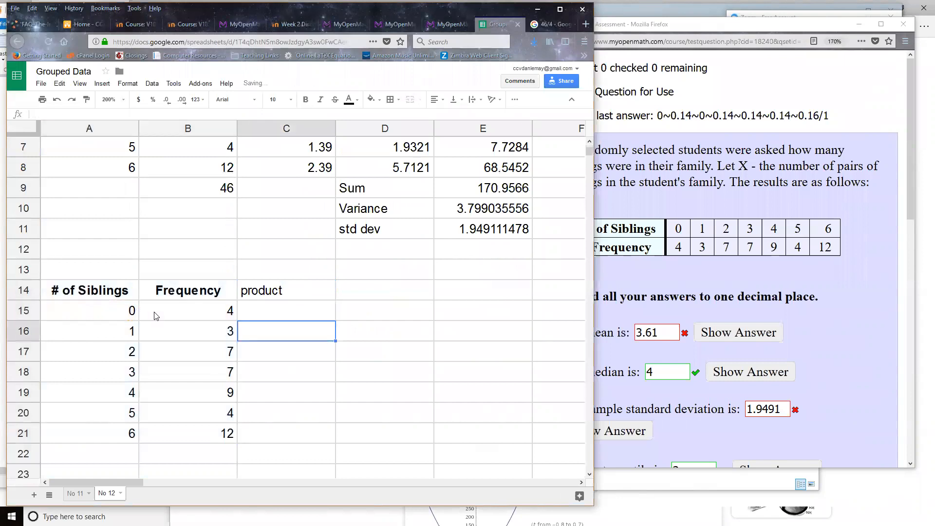
pyautogui.click(322, 319)
pyautogui.moveTo(336, 321); pyautogui.dragTo(332, 436)
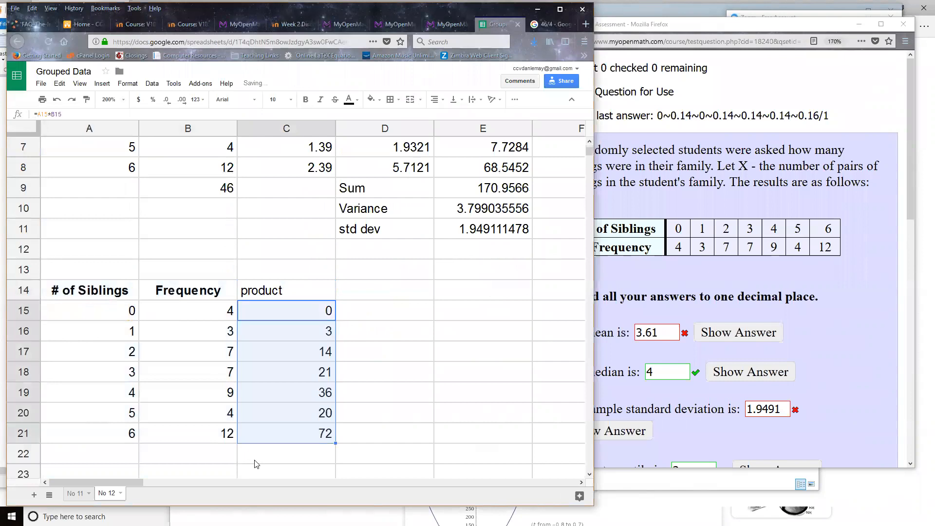
# Label A22 as Sums, total the frequencies B15:B21 in B22, and copy the sum formula to C22 for the products.
pyautogui.click(120, 458)
pyautogui.write('Sums')
pyautogui.click(163, 458)
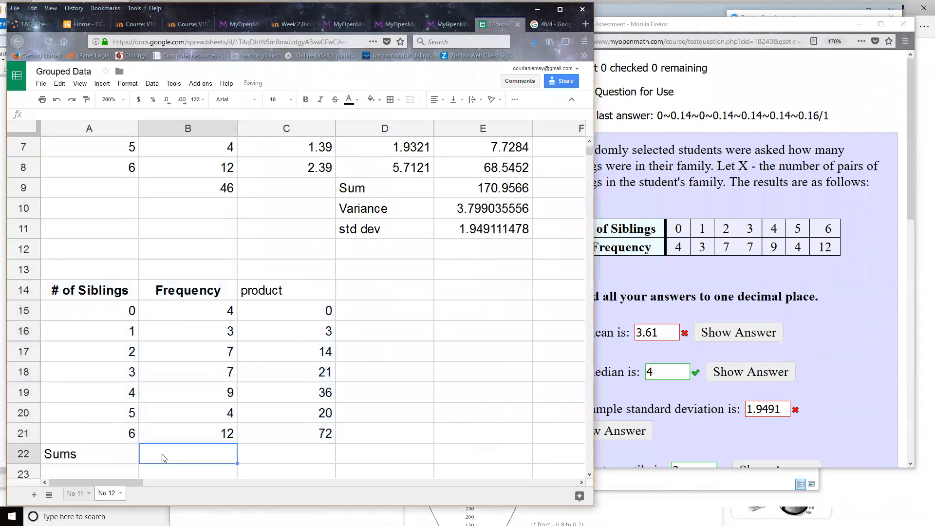
pyautogui.write('=sum(')
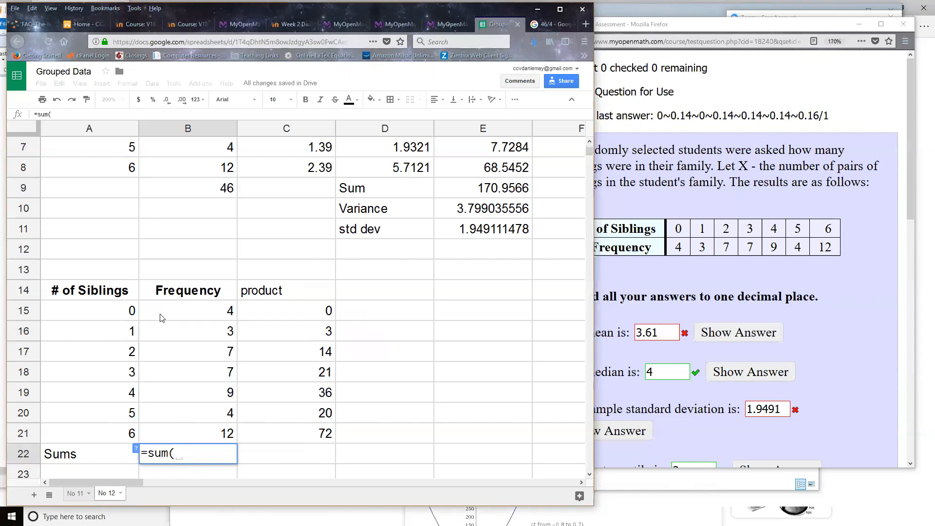
pyautogui.moveTo(166, 320); pyautogui.dragTo(170, 433)
pyautogui.press('Return')
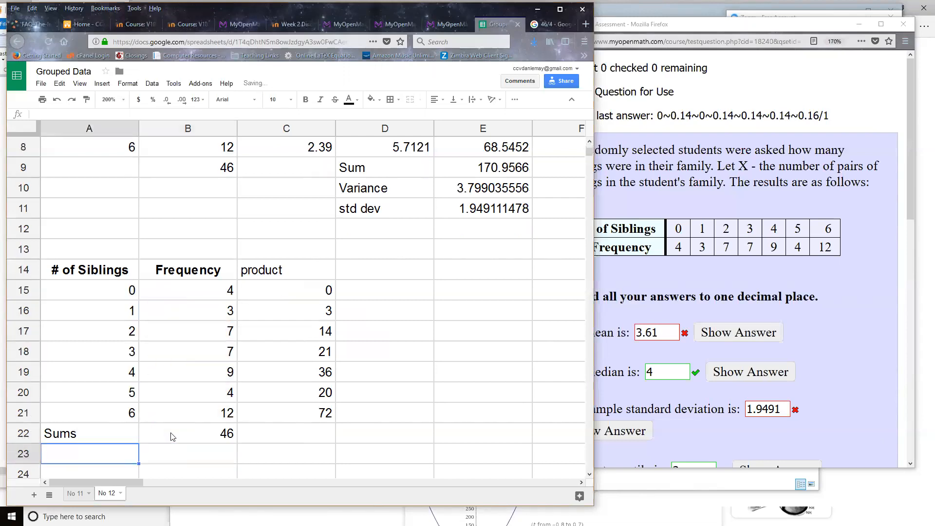
pyautogui.click(180, 433)
pyautogui.hotkey('ctrl', 'c')
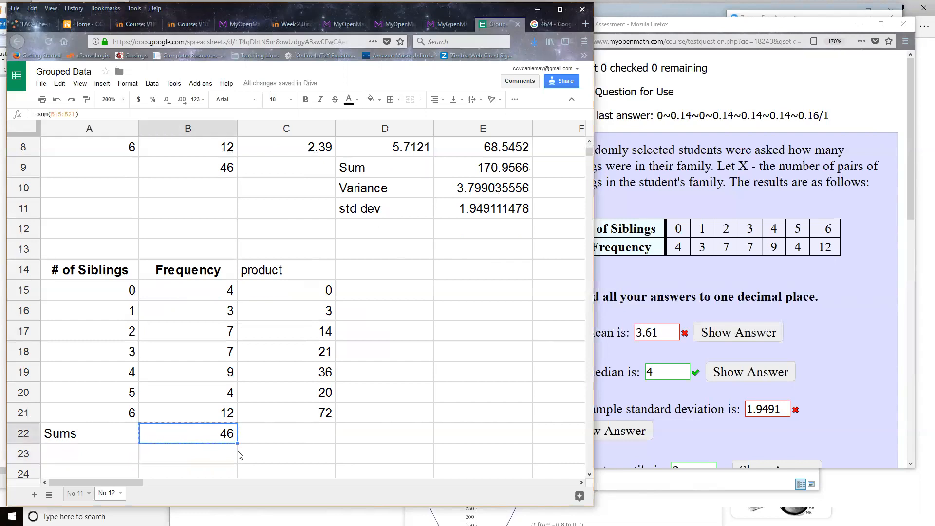
pyautogui.click(285, 439)
pyautogui.hotkey('ctrl', 'v')
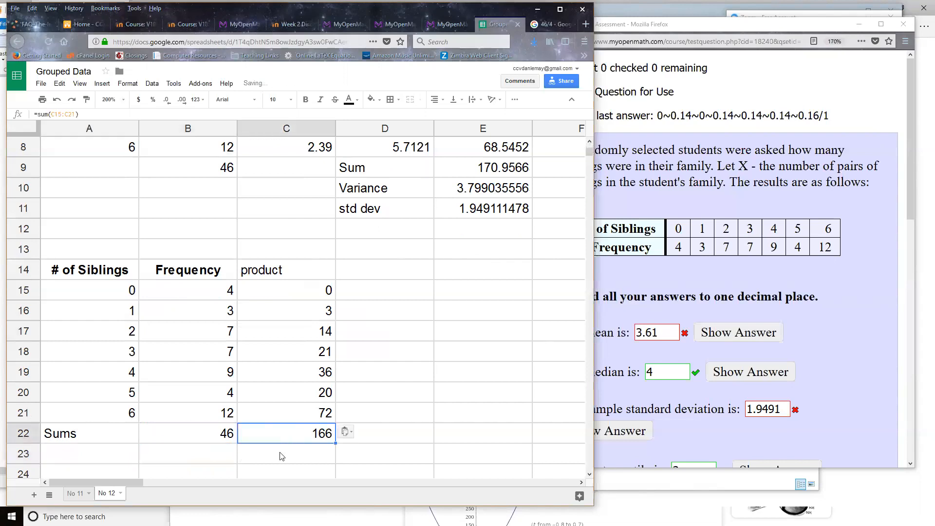
# Label D20 as mean, calculate it in E20 with =C22/B22, and check which cells the formula references.
pyautogui.click(282, 456)
pyautogui.click(416, 392)
pyautogui.write('mean')
pyautogui.press('Tab')
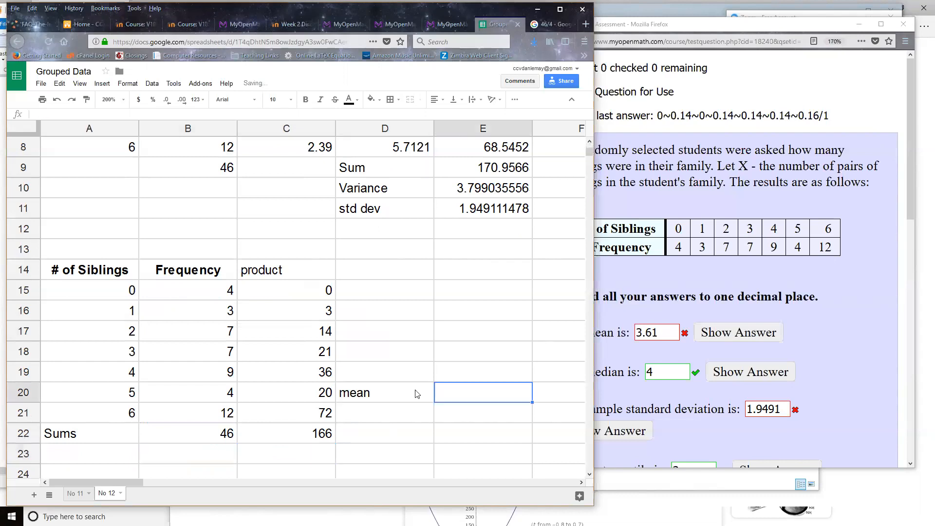
pyautogui.write('=')
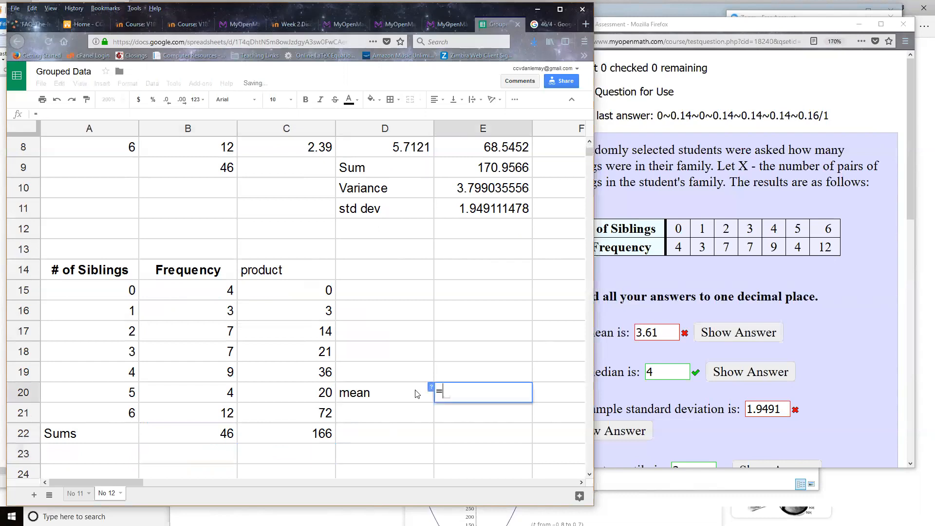
pyautogui.click(321, 436)
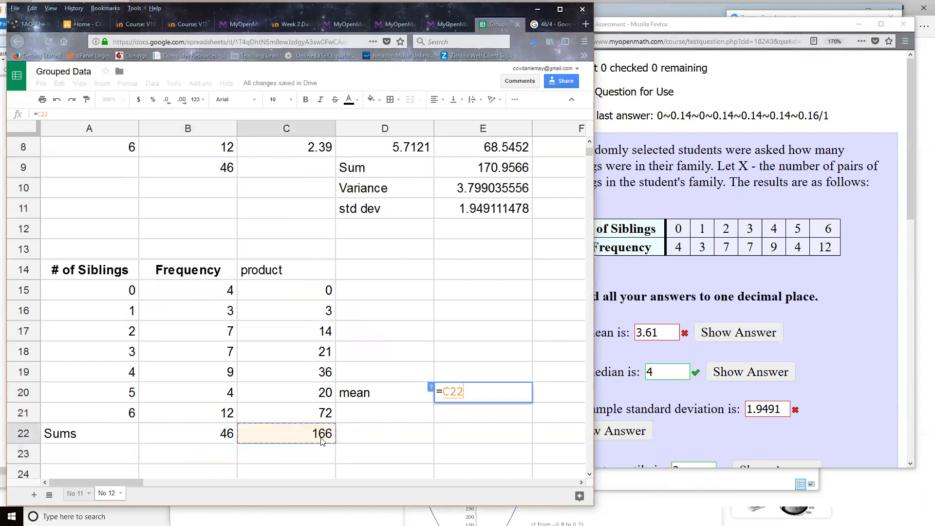
pyautogui.write('/')
pyautogui.click(210, 435)
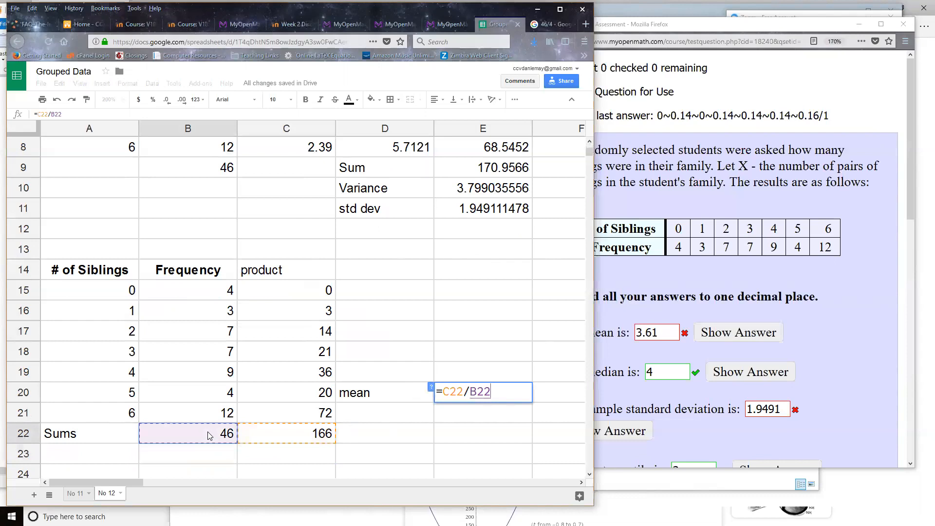
pyautogui.press('Return')
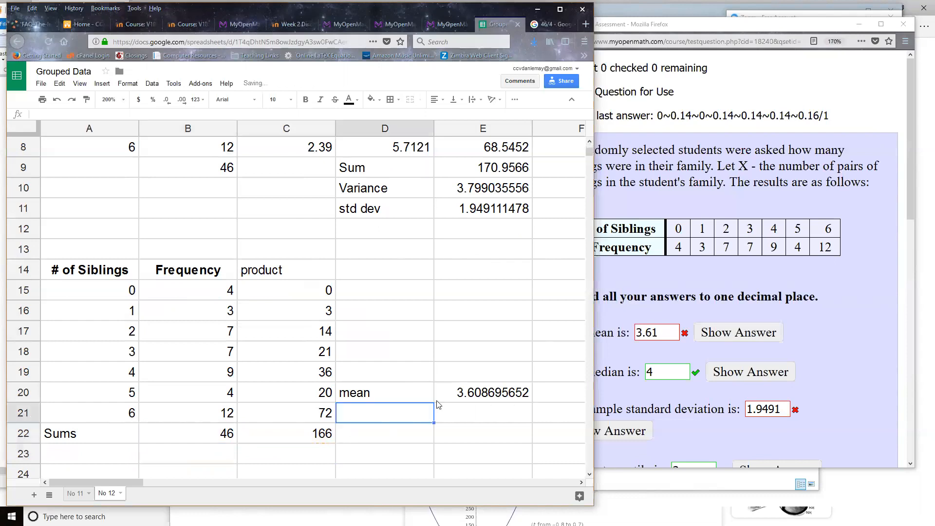
pyautogui.doubleClick(461, 394)
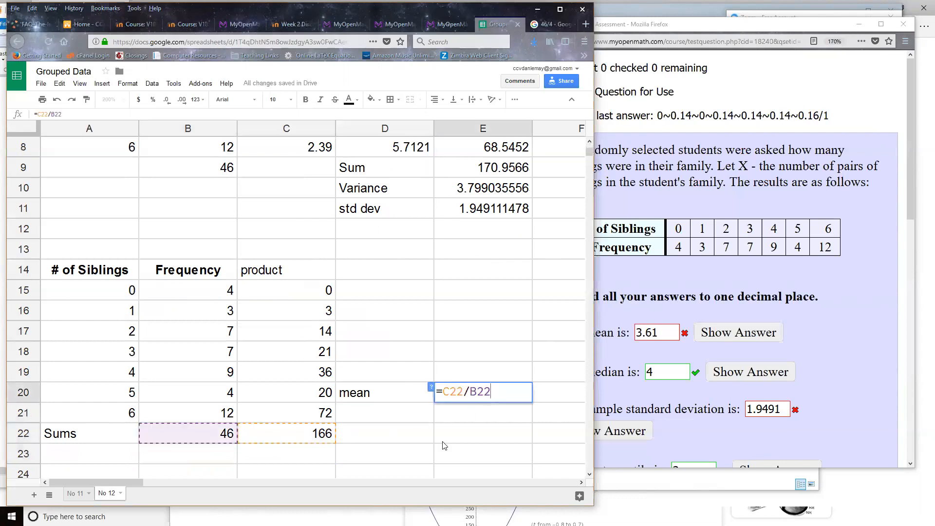
pyautogui.press('Escape')
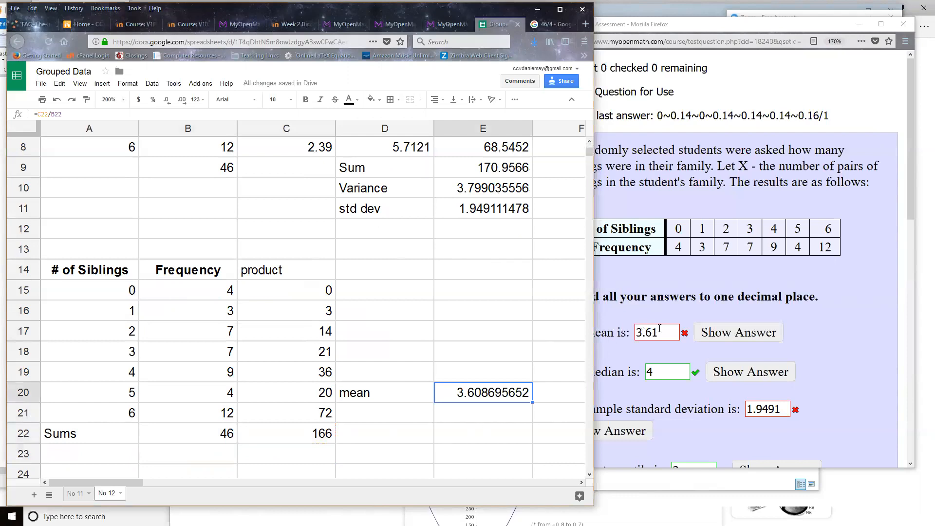
# Replace the mean answer in the MyOpenMath question with 3.60869565 and resubmit the question.
pyautogui.click(642, 332)
pyautogui.doubleClick(642, 332)
pyautogui.write('3.6')
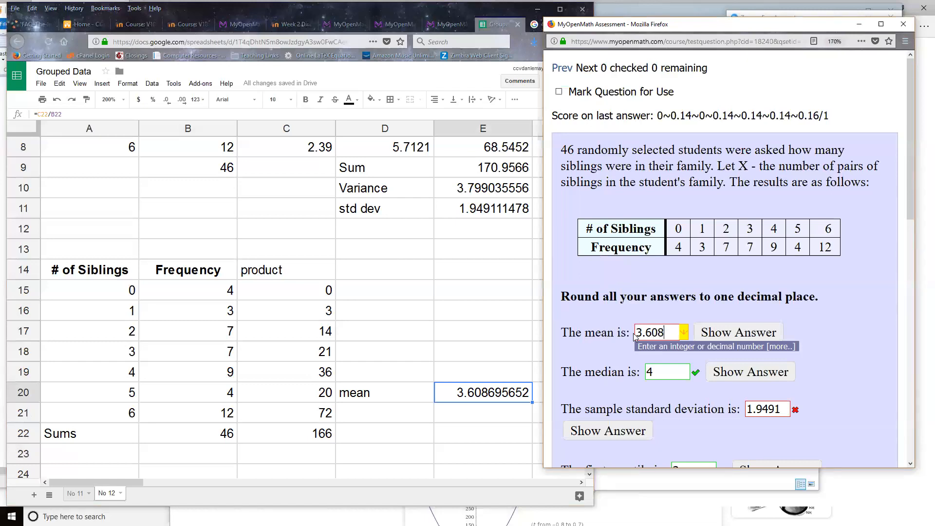
pyautogui.write('0869568')
pyautogui.press('BackSpace')
pyautogui.write('62')
pyautogui.press('BackSpace')
pyautogui.write('5')
pyautogui.scroll(-3, 692, 373)
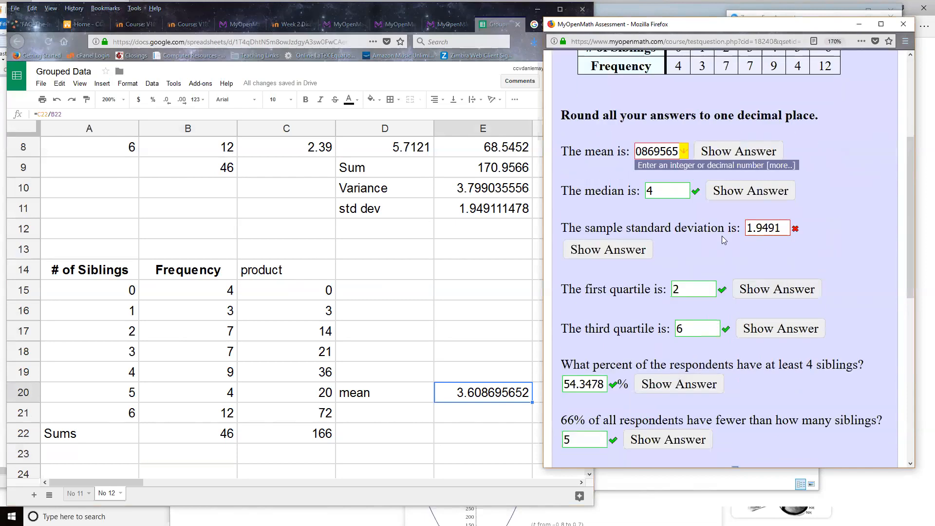
pyautogui.scroll(3, 690, 307)
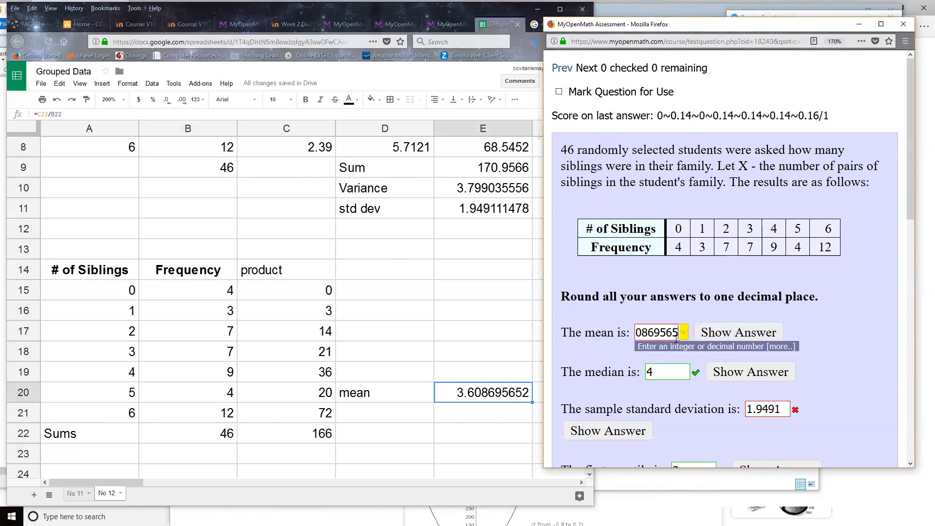
pyautogui.press('Return')
# Show the correct answer for the mean, shorten the sample standard deviation answer to 1.9, and resubmit the question.
pyautogui.scroll(-3, 643, 316)
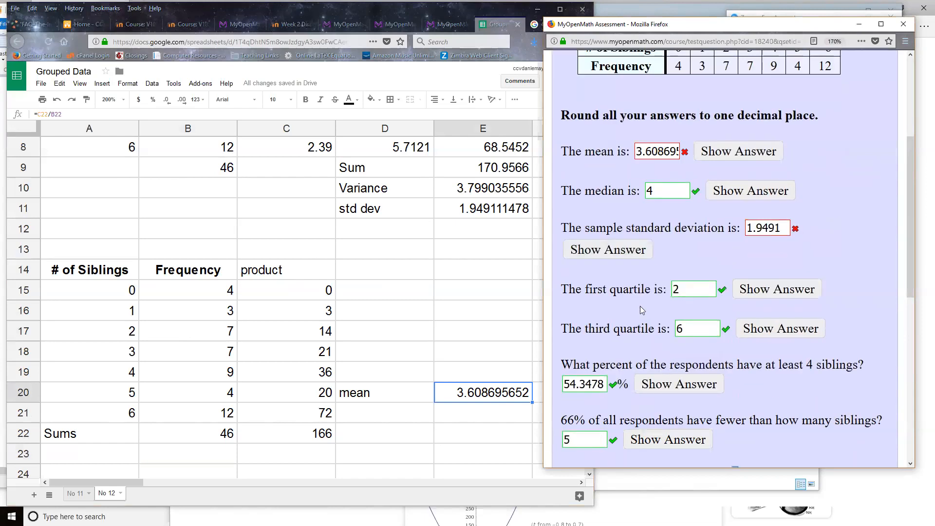
pyautogui.click(736, 155)
pyautogui.moveTo(764, 227); pyautogui.dragTo(787, 229)
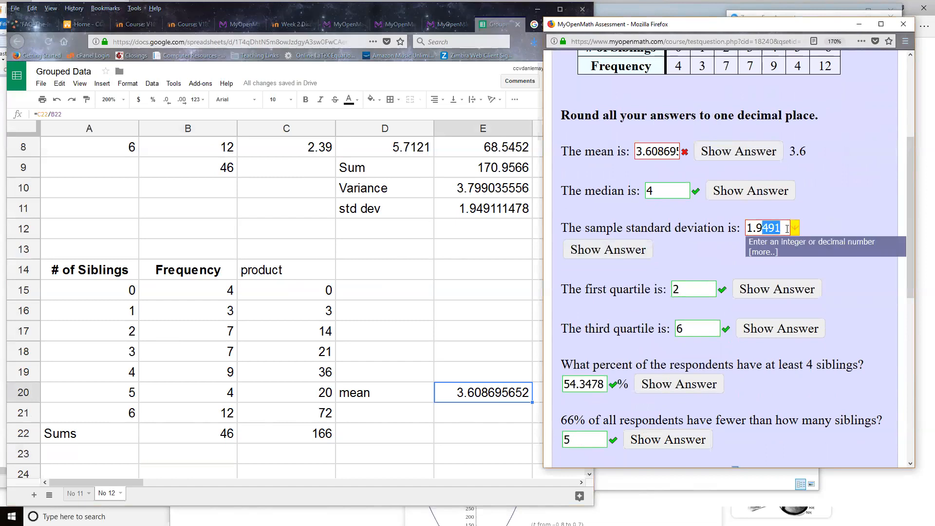
pyautogui.press('BackSpace')
pyautogui.press('Return')
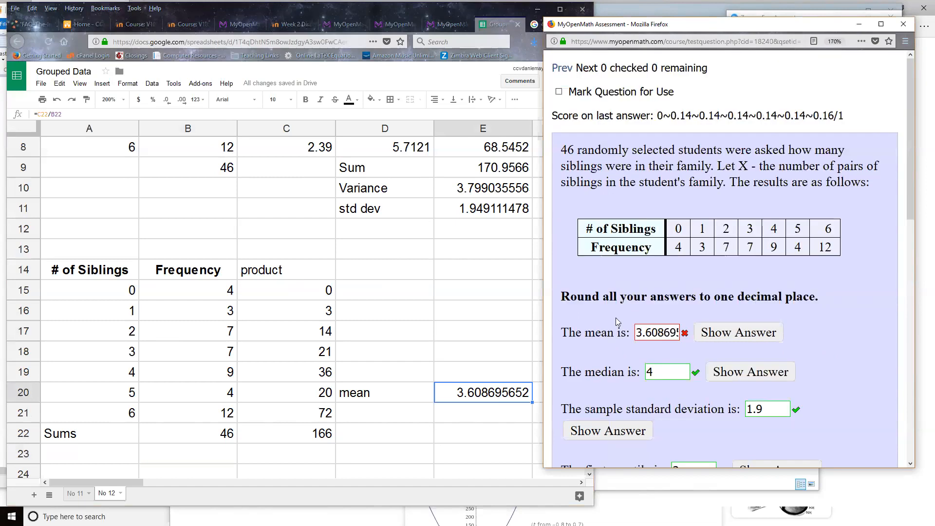
# Review the marking of all resubmitted answers and compare the mean with the one-decimal rounding instruction and frequency table.
pyautogui.scroll(-4, 616, 318)
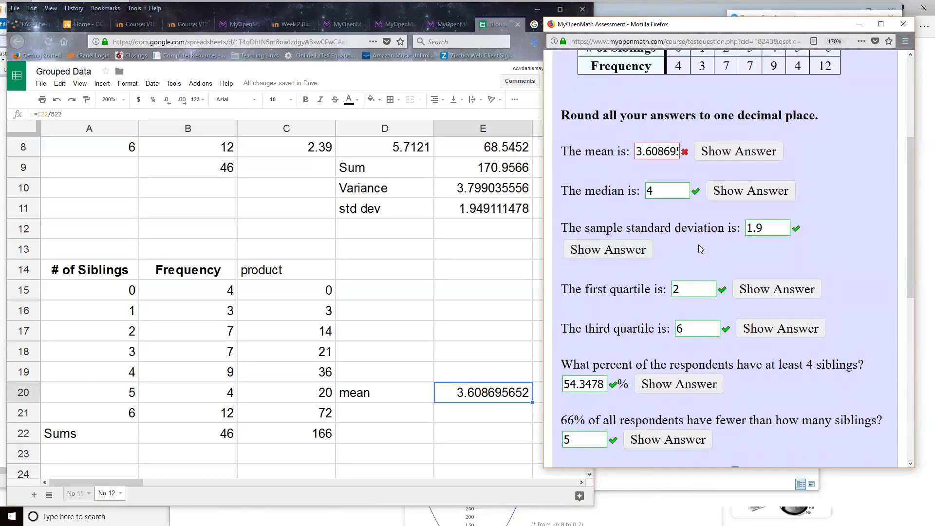
pyautogui.scroll(2, 698, 245)
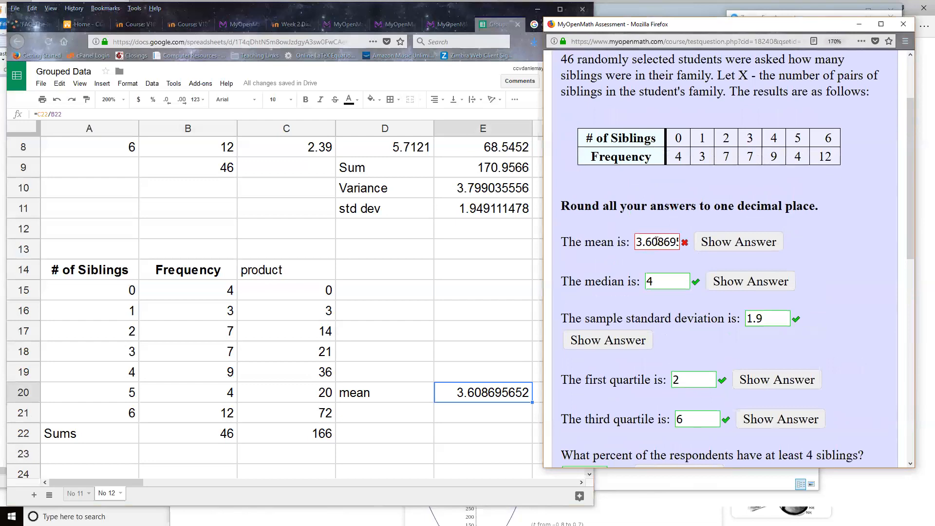
pyautogui.scroll(-2, 656, 240)
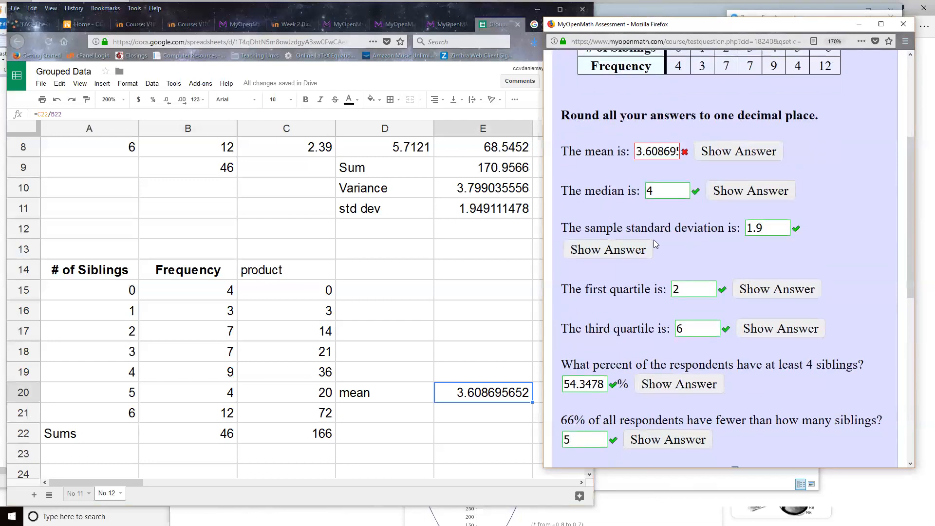
pyautogui.scroll(2, 653, 240)
pyautogui.scroll(2, 643, 225)
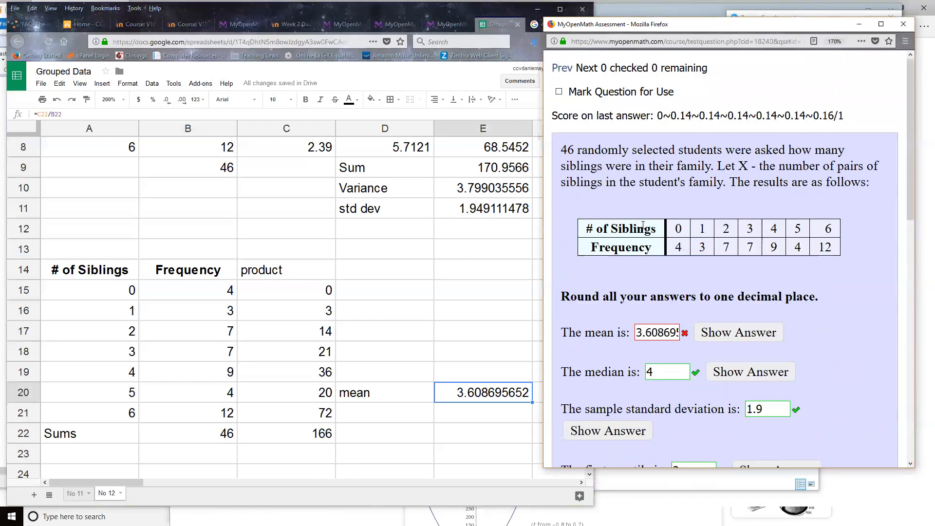